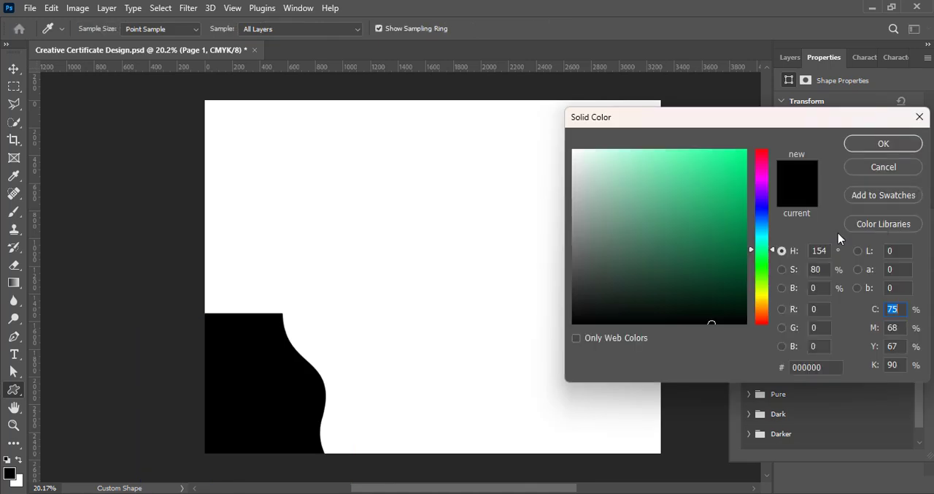
- Fill the wavy corner shape with dark teal 00726b and save the document
click(765, 244)
click(747, 231)
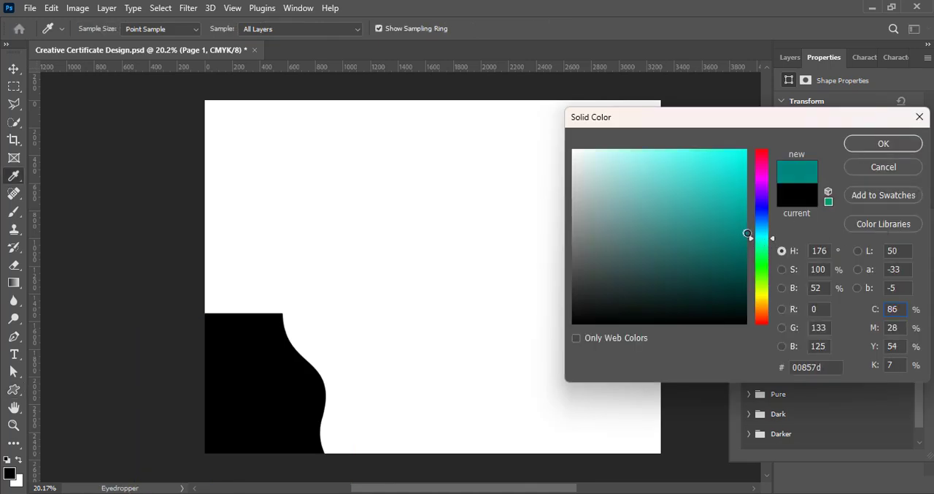
drag(748, 233, 753, 243)
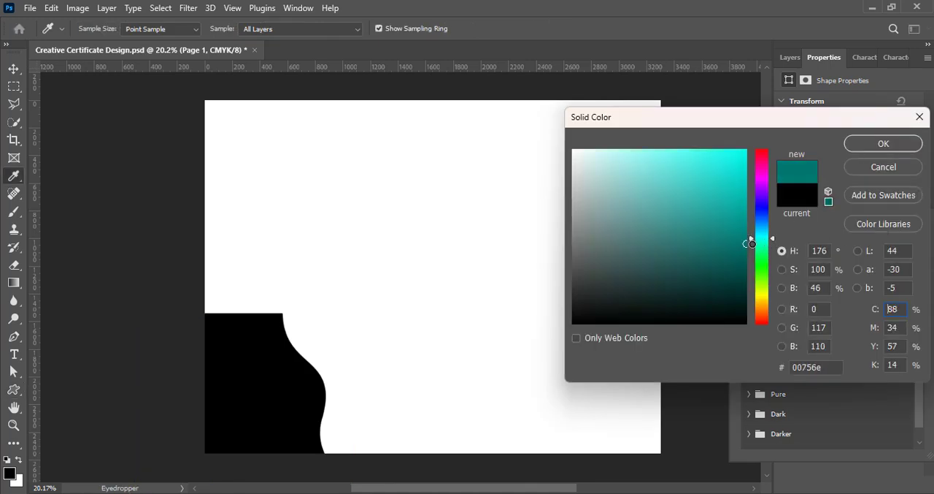
click(871, 146)
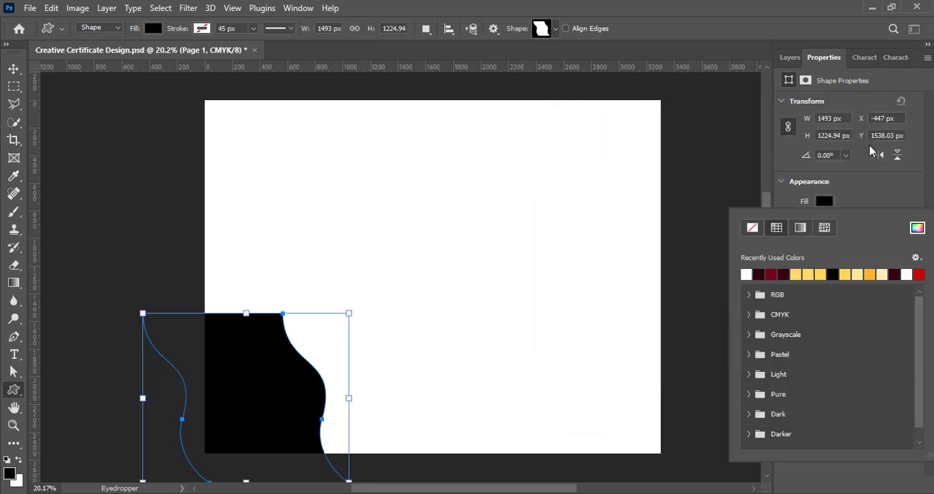
click(13, 69)
key(ctrl+s)
- Rotate the dark teal shape about 41° counterclockwise, stretch its height to about 144%, and place it over the page's lower-left corner
key(ctrl+t)
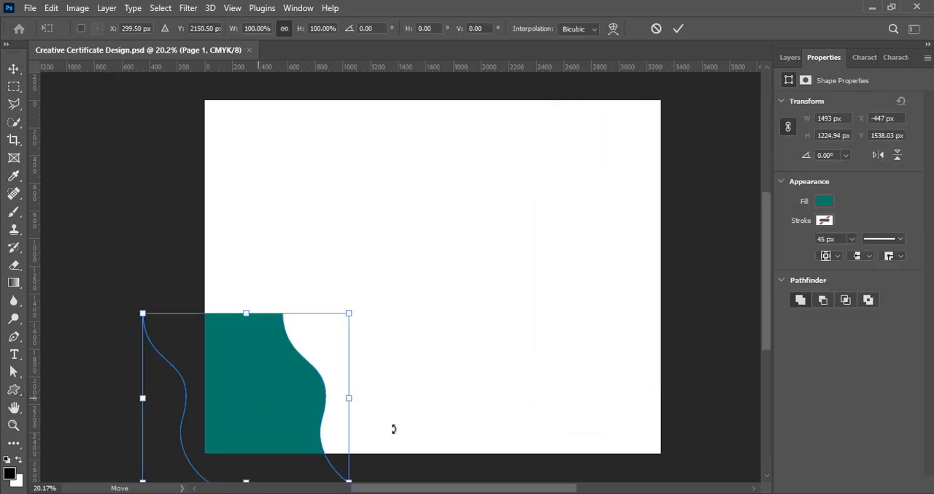
drag(394, 429, 348, 329)
drag(258, 397, 249, 420)
drag(298, 478, 279, 296)
scroll(396, 334, up, 3)
drag(433, 328, 431, 344)
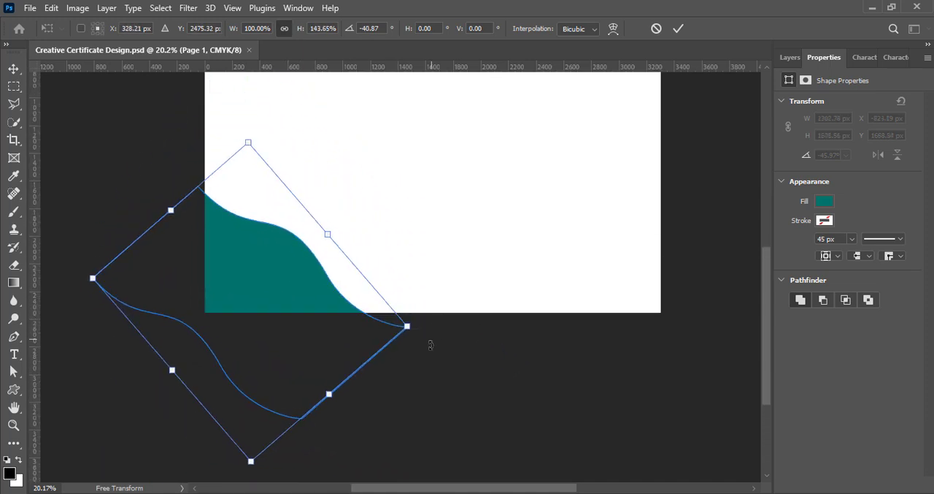
key(Return)
- Reshape the teal shape's upper curve into a fuller bulge with lower left shoulder using Direct Selection, and save the document
key(a)
drag(349, 315, 308, 328)
click(434, 201)
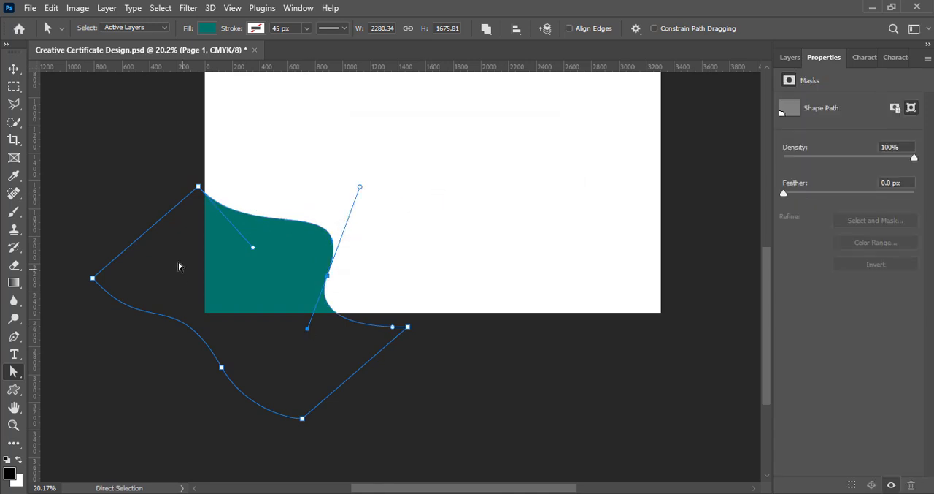
drag(197, 188, 187, 205)
key(v)
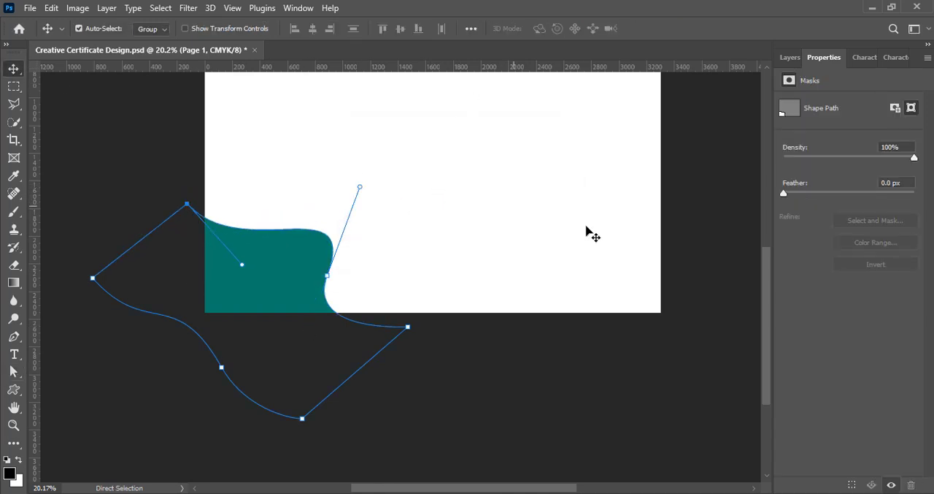
key(ctrl+s)
- Duplicate the dark teal shape beneath the original with a slight upward offset and recolour the copy a lighter teal
scroll(405, 288, up, 1)
scroll(405, 287, up, 2)
key(ctrl+j)
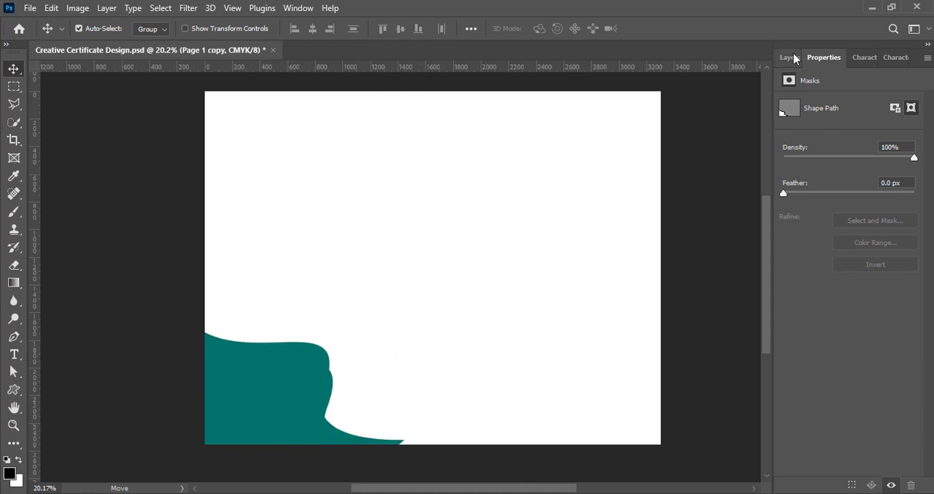
click(790, 57)
double_click(805, 168)
drag(744, 247, 758, 210)
key(Return)
- Rotate the lighter teal copy about 8° clockwise and position it as a thin band above the dark teal shape
key(ctrl+t)
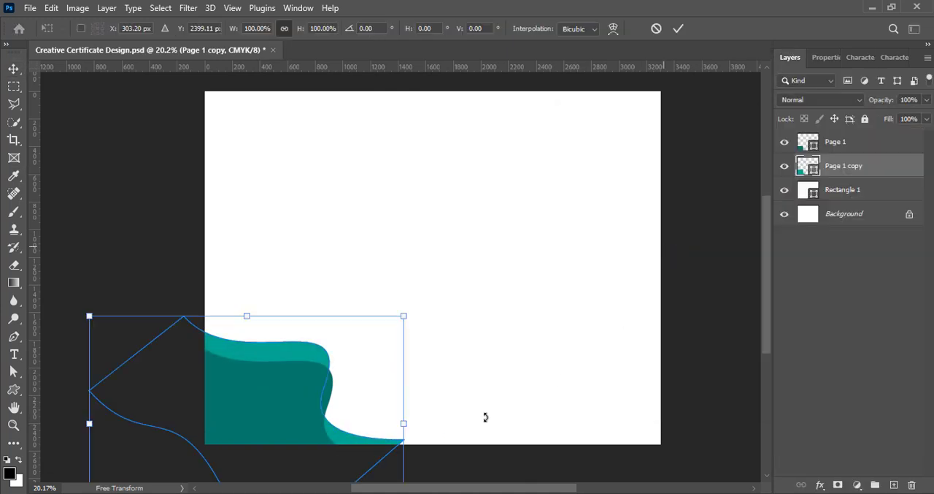
drag(433, 447, 428, 461)
drag(309, 426, 299, 434)
drag(420, 457, 434, 489)
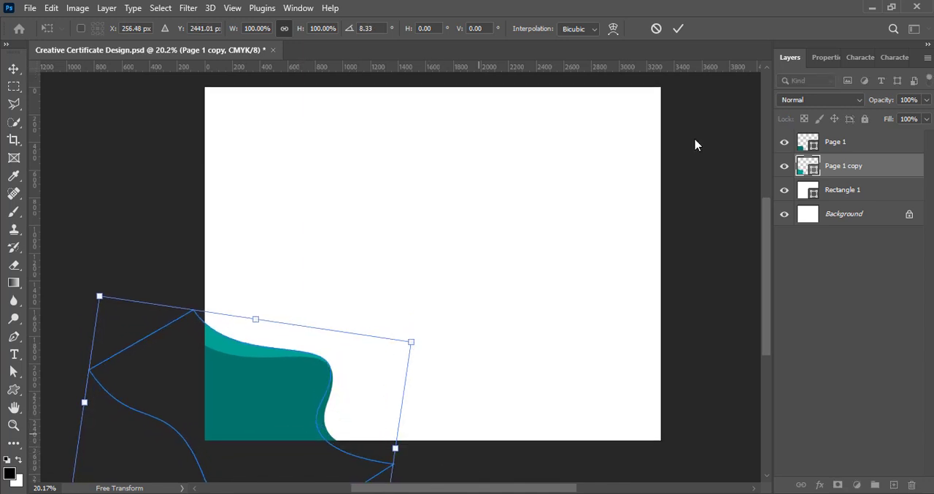
click(678, 28)
- Duplicate the lighter teal shape, then rotate and position the copy so it edges the right side of the dark teal shape
alt+drag(225, 346, 301, 361)
key(ctrl+t)
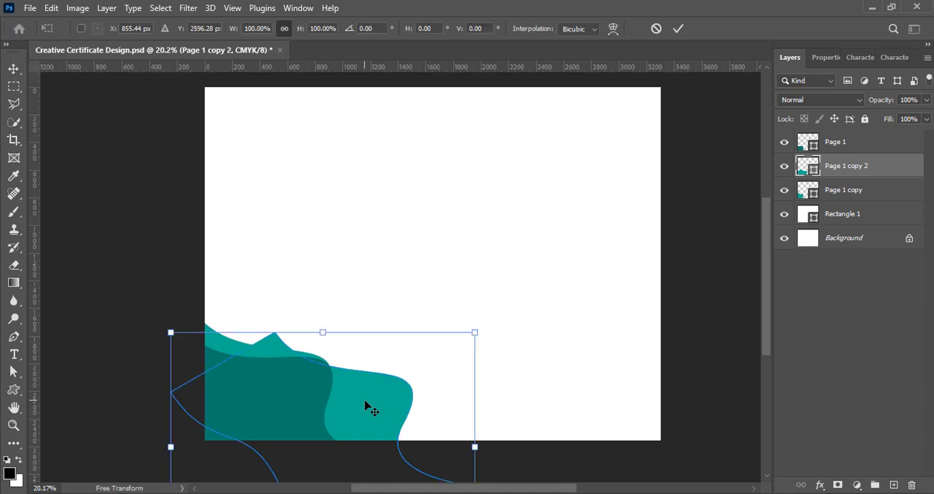
drag(366, 402, 333, 403)
drag(482, 473, 482, 449)
drag(341, 431, 319, 428)
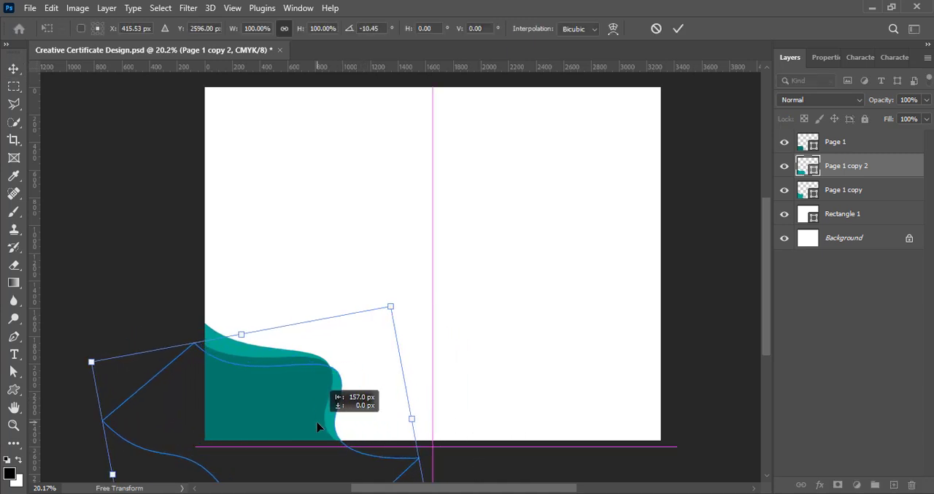
drag(439, 450, 467, 457)
click(678, 29)
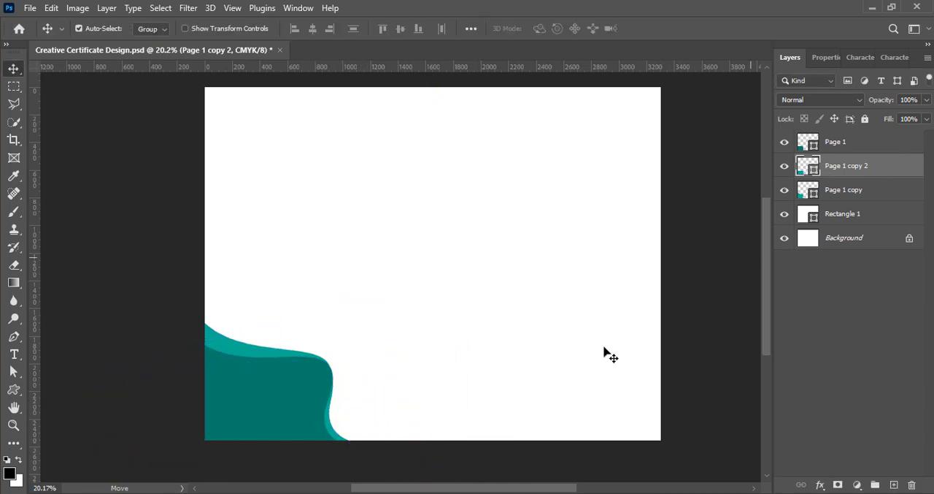
- Duplicate the dark teal shape, move the copy below the other wave layers, and recolour it blue 0083a4
alt+drag(249, 398, 245, 384)
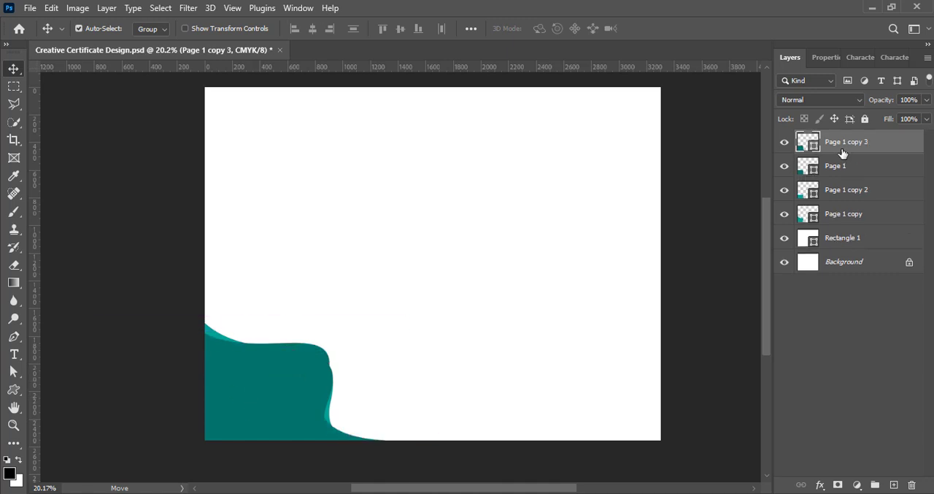
drag(843, 145, 847, 226)
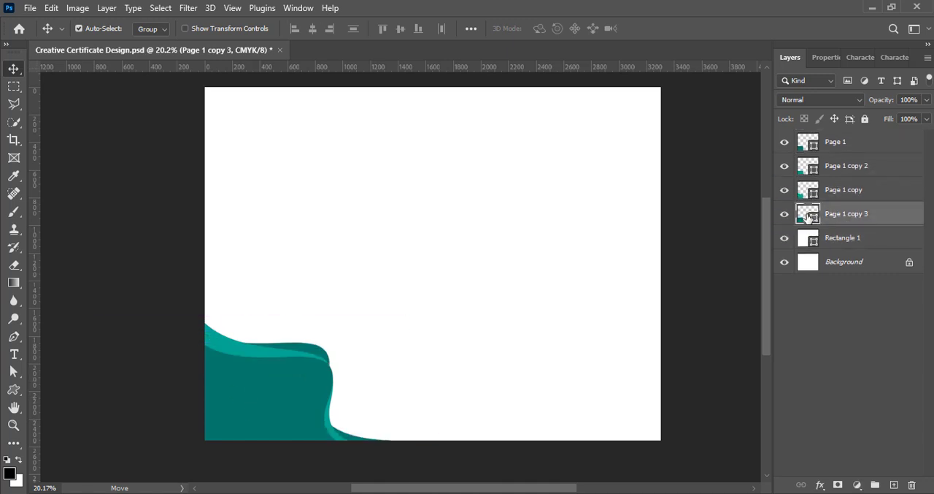
double_click(808, 214)
drag(760, 240, 745, 211)
click(761, 237)
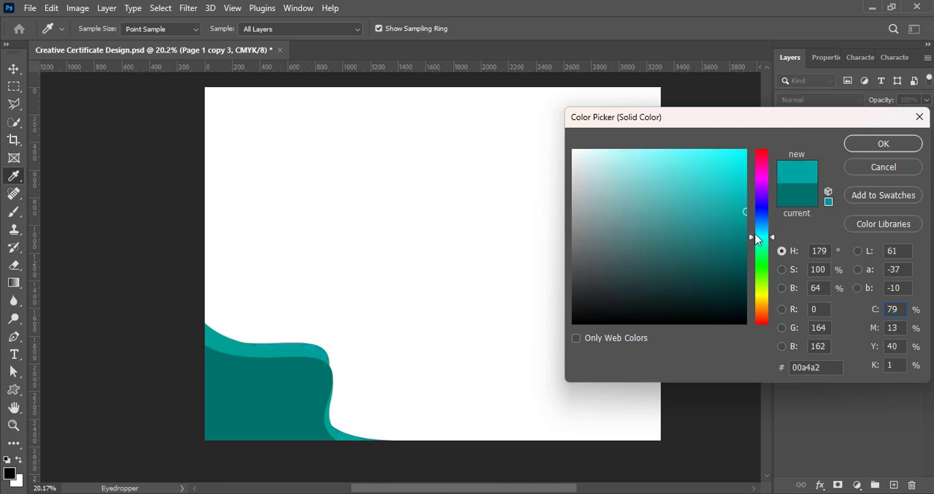
drag(764, 247, 764, 229)
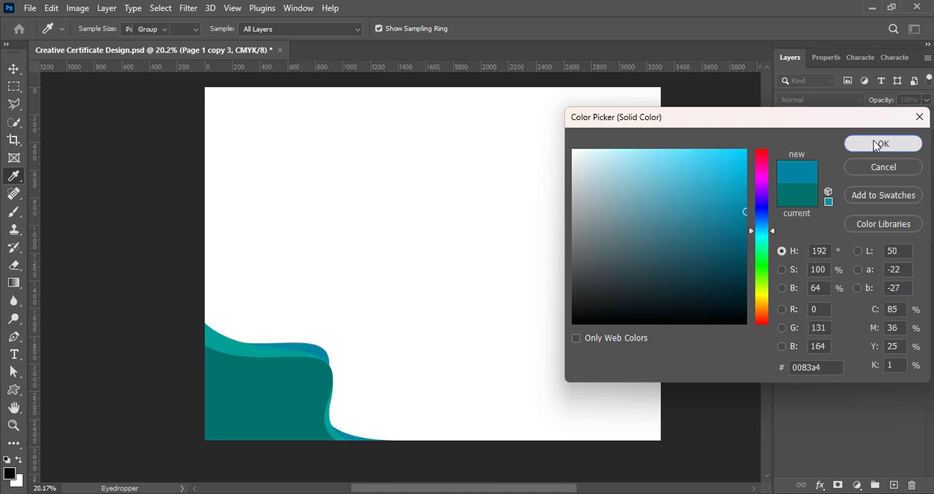
click(849, 144)
- Rotate and enlarge the blue shape so it shows as a wider band behind the teal waves
key(v)
key(ctrl+t)
drag(284, 402, 274, 381)
drag(395, 404, 454, 413)
drag(347, 412, 331, 417)
drag(468, 431, 484, 473)
key(Return)
- Reshape the blue shape's outer curve with Direct Selection by adjusting its middle anchor and the neighbouring handles
key(t)
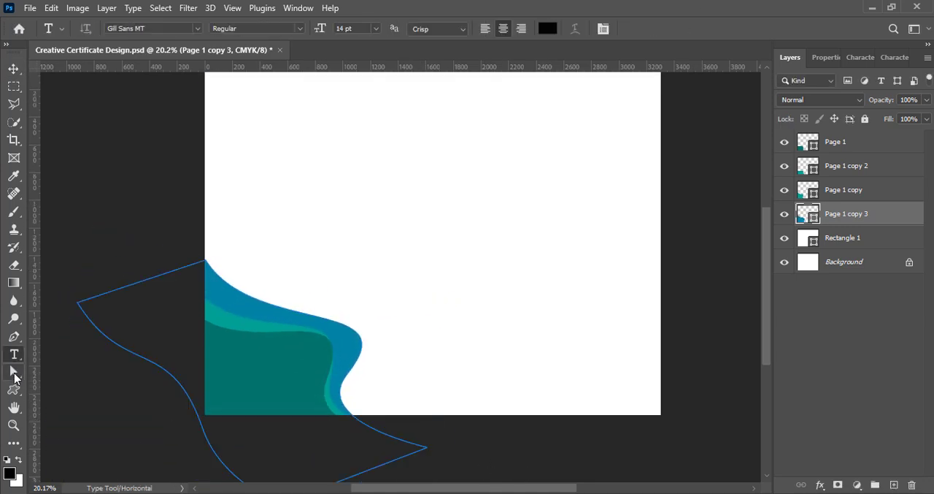
key(a)
drag(406, 311, 294, 263)
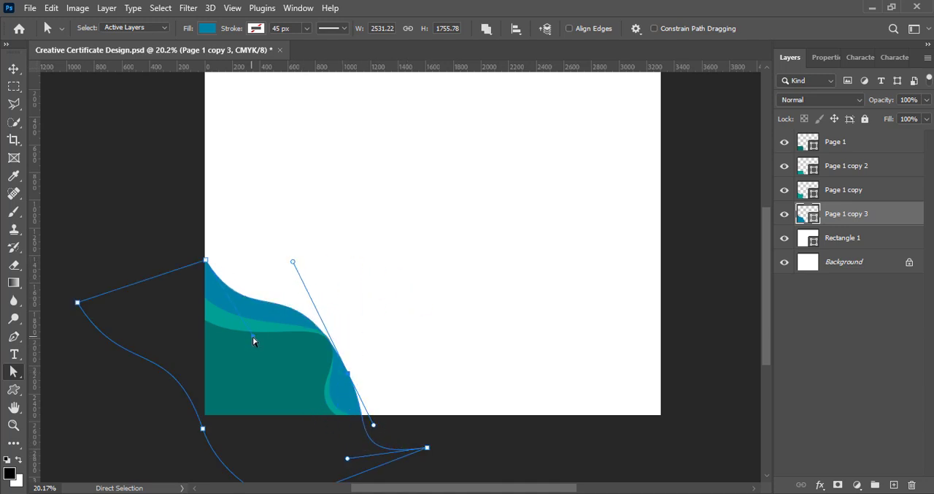
drag(212, 341, 210, 341)
mouse_move(348, 373)
mouse_down()
mouse_move(346, 352)
mouse_move(341, 360)
mouse_up()
drag(367, 411, 346, 421)
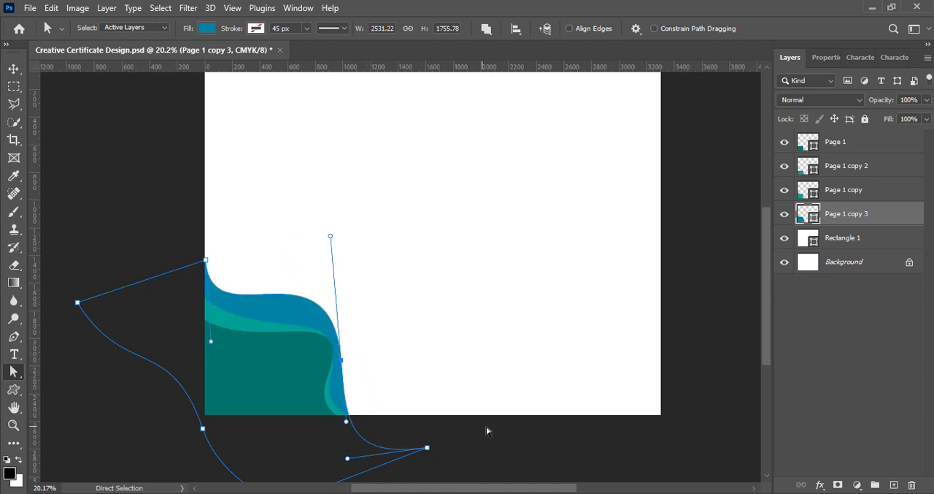
click(13, 68)
- Rotate the blue shape about 21° counterclockwise and place it so it bulges out on the right behind the teal waves
drag(207, 262, 205, 263)
drag(291, 312, 300, 322)
key(ctrl+t)
drag(399, 466, 492, 434)
drag(320, 422, 321, 445)
drag(482, 453, 485, 410)
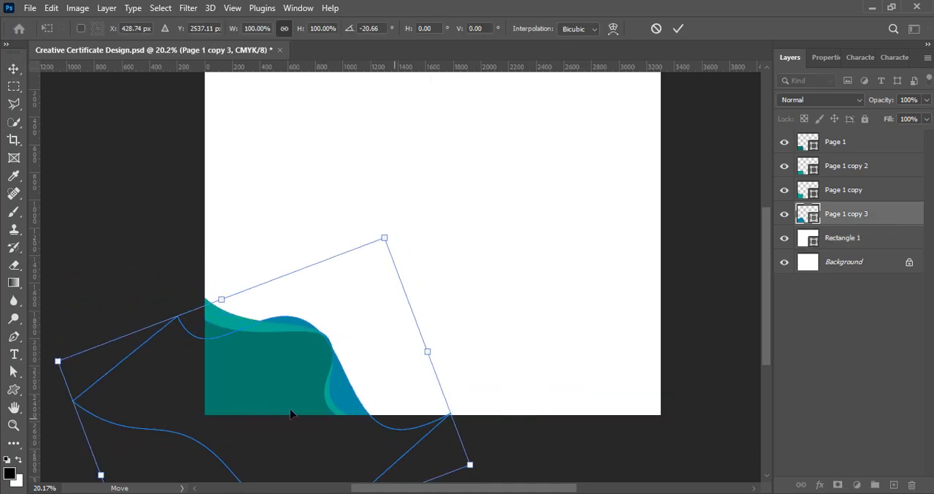
drag(267, 397, 287, 395)
click(677, 27)
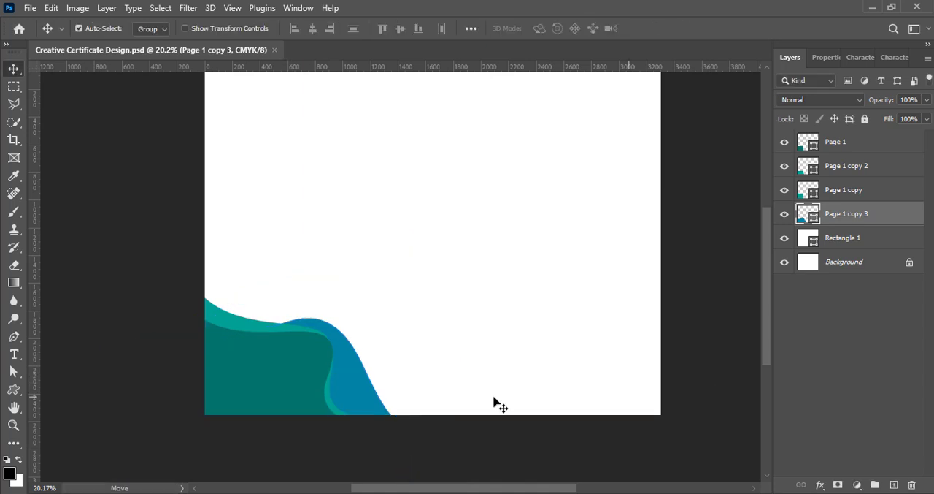
scroll(494, 402, up, 2)
alt+drag(353, 444, 324, 420)
key(ctrl+z)
- Duplicate the front dark teal shape slightly higher and rotate the copy 180°
alt+drag(273, 433, 269, 403)
key(ctrl+t)
right_click(242, 410)
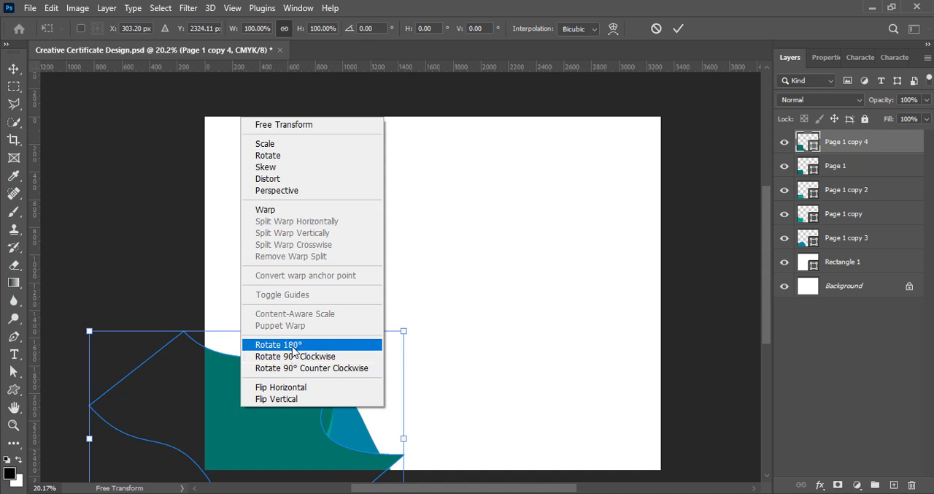
click(292, 347)
- Enlarge the rotated dark teal copy to about 127% width and 118% height, and place it between the lighter teal and blue layers
drag(403, 437, 473, 480)
scroll(475, 427, down, 3)
drag(385, 403, 363, 394)
drag(554, 435, 553, 444)
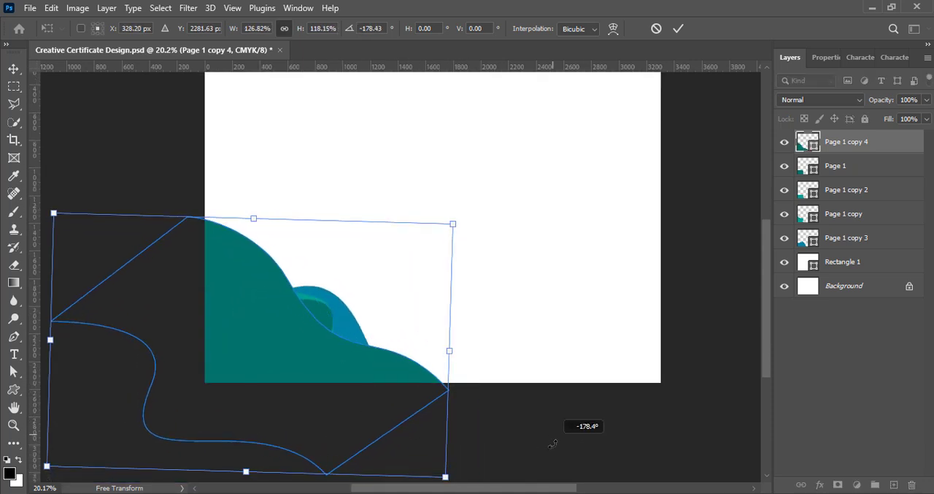
key(Return)
drag(869, 142, 851, 226)
drag(376, 370, 367, 377)
- Shift and rotate the blue shape clockwise so only a narrow band shows between the dark teal hills
drag(341, 335, 334, 328)
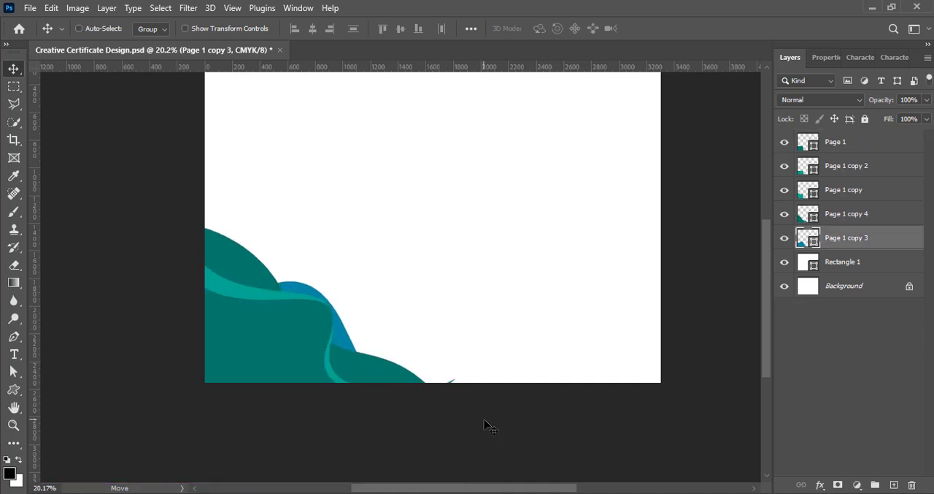
key(ctrl+t)
drag(478, 409, 463, 451)
mouse_move(257, 408)
mouse_down()
mouse_move(237, 398)
mouse_move(261, 408)
mouse_move(249, 404)
mouse_up()
drag(465, 429, 461, 441)
click(678, 29)
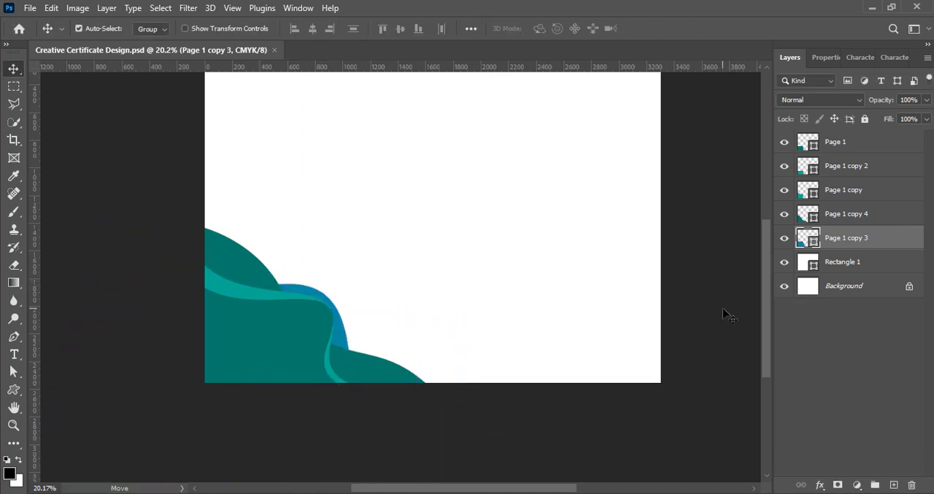
- Duplicate the front dark teal shape, move the copy directly beneath it, and recolour it orange ffab18
scroll(722, 308, up, 2)
drag(237, 419, 244, 411)
drag(875, 145, 852, 177)
double_click(811, 166)
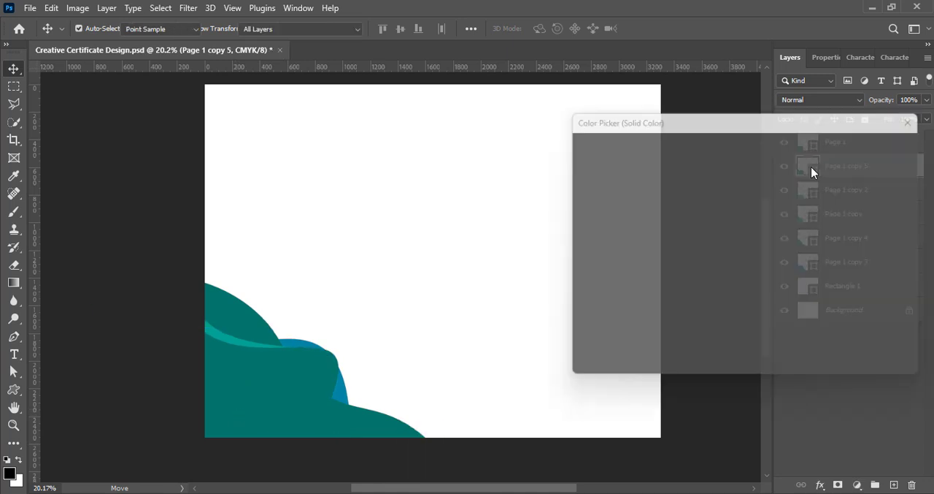
mouse_move(762, 241)
mouse_down()
mouse_move(763, 310)
mouse_move(760, 303)
mouse_up()
click(746, 150)
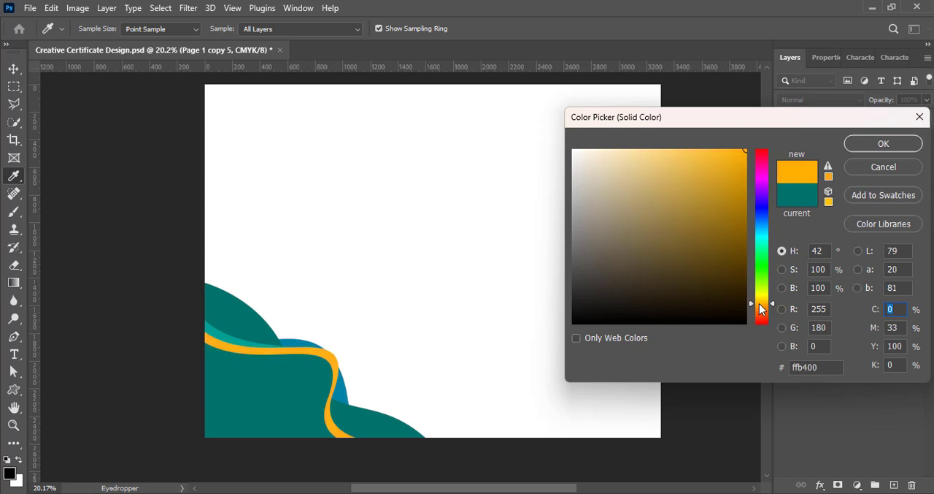
click(730, 149)
click(857, 141)
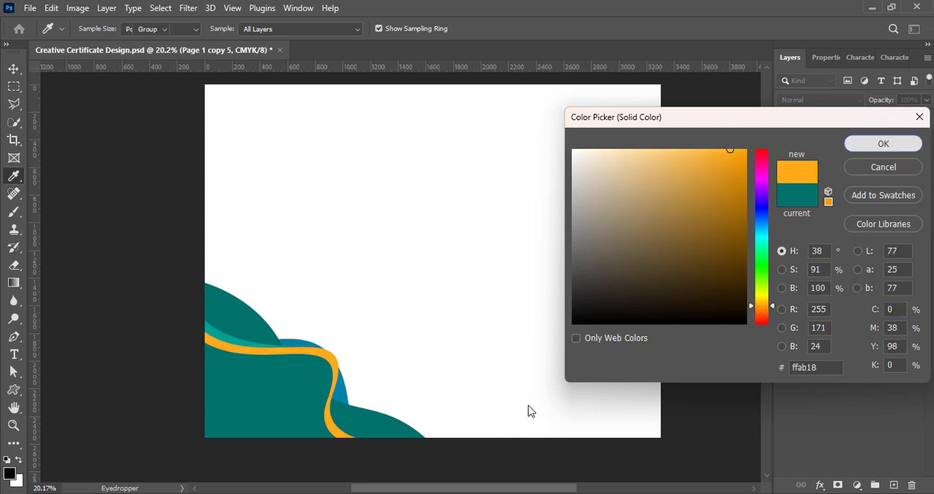
- Rotate and shift the orange shape so it forms a thin tapering line along the front dark teal wave, and save
key(ctrl+t)
drag(444, 394, 442, 412)
drag(323, 414, 313, 413)
drag(418, 451, 422, 446)
click(679, 29)
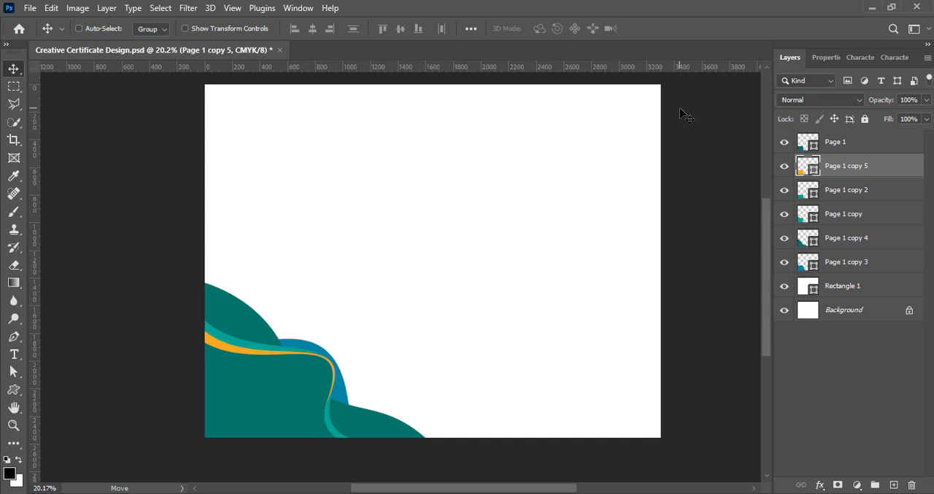
key(ctrl+s)
- Duplicate the orange shape and move the copy below both lighter teal layers
scroll(487, 285, up, 1)
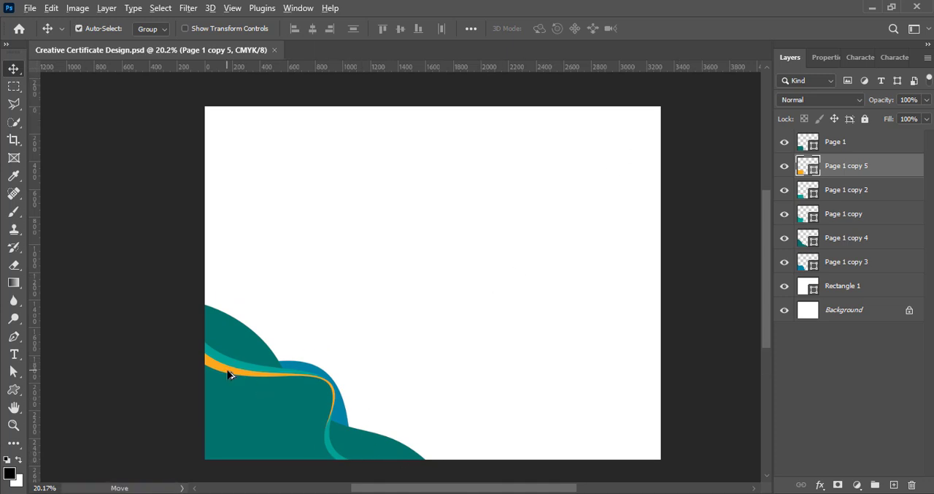
key(ctrl+j)
drag(805, 157, 820, 249)
- Rotate and reposition the lower orange copy so it shows as a thin line above the lighter teal band
key(ctrl+t)
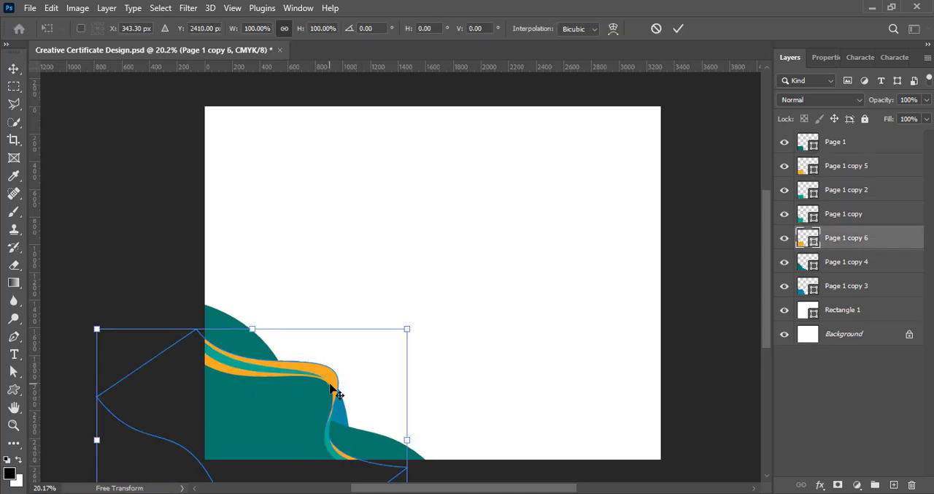
mouse_move(324, 379)
mouse_down()
mouse_move(315, 367)
mouse_move(332, 405)
mouse_move(327, 380)
mouse_move(313, 380)
mouse_up()
drag(423, 394, 423, 417)
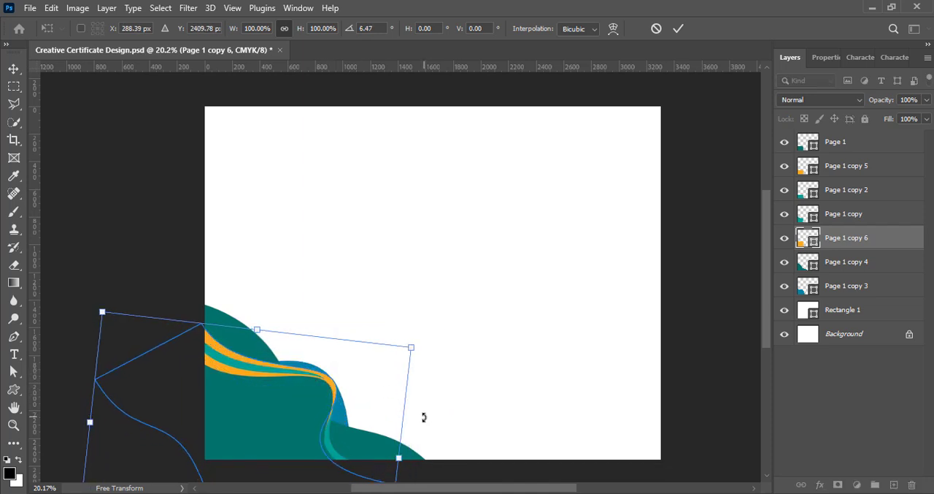
drag(329, 407, 327, 405)
drag(384, 462, 370, 462)
drag(446, 404, 445, 413)
key(Return)
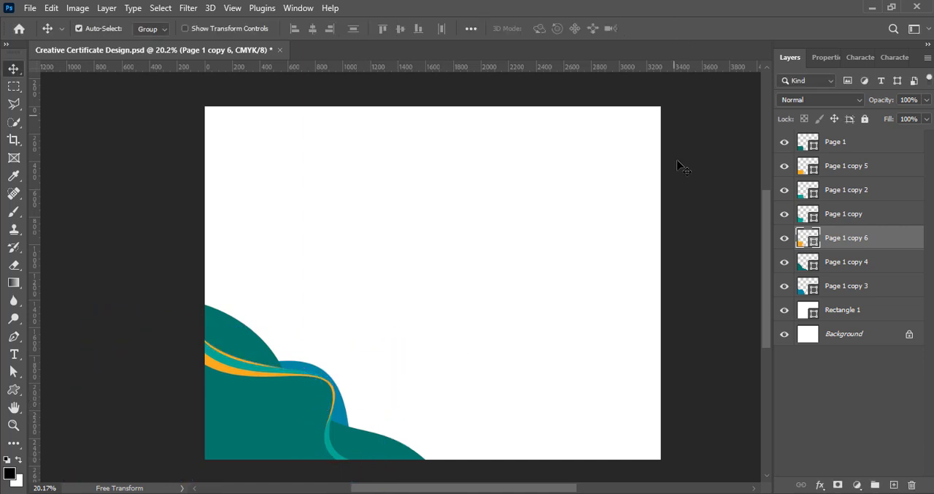
- Recolour the lower orange copy a pale yellow
double_click(814, 237)
drag(761, 305, 761, 301)
drag(725, 151, 689, 150)
key(Return)
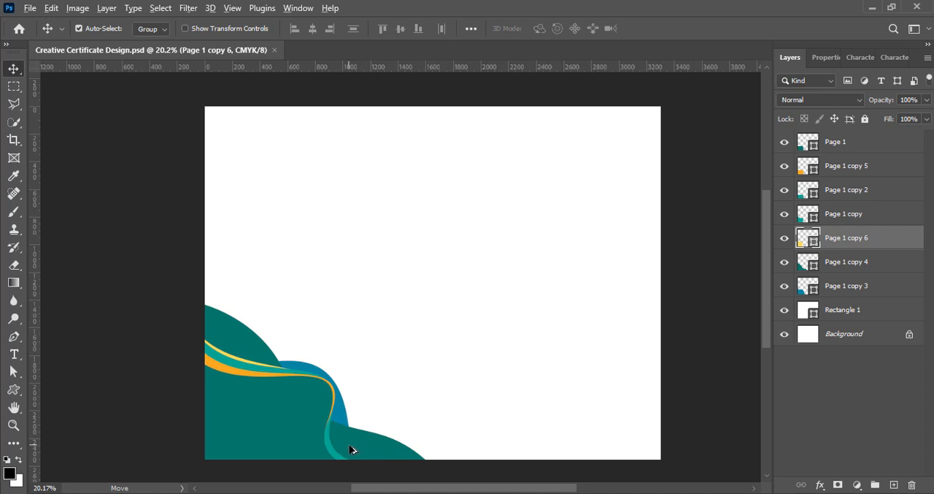
- Add a 13 px white outside stroke to the upper lighter teal layer, Page 1 copy 2
click(804, 191)
right_click(803, 192)
click(806, 197)
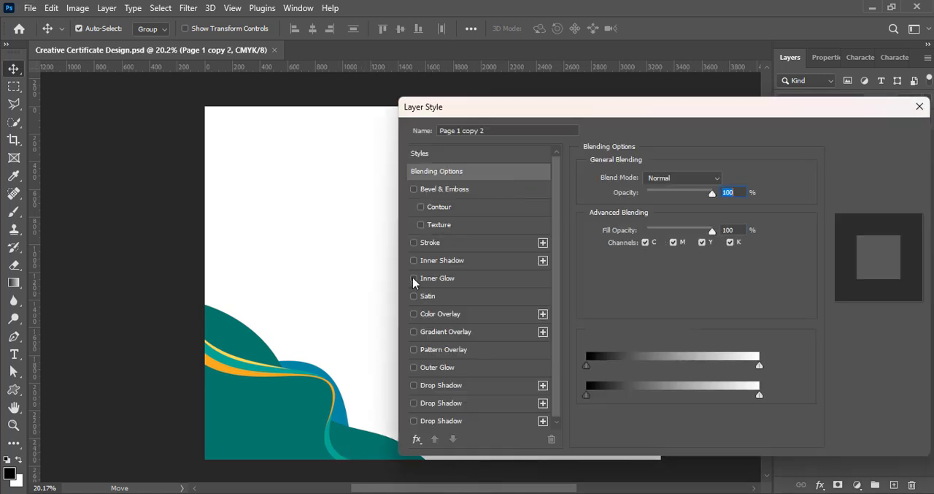
click(450, 243)
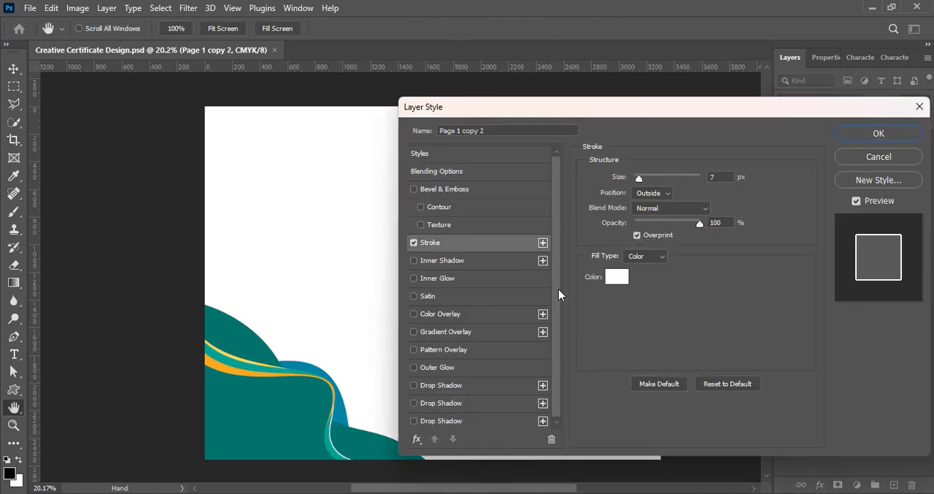
click(873, 135)
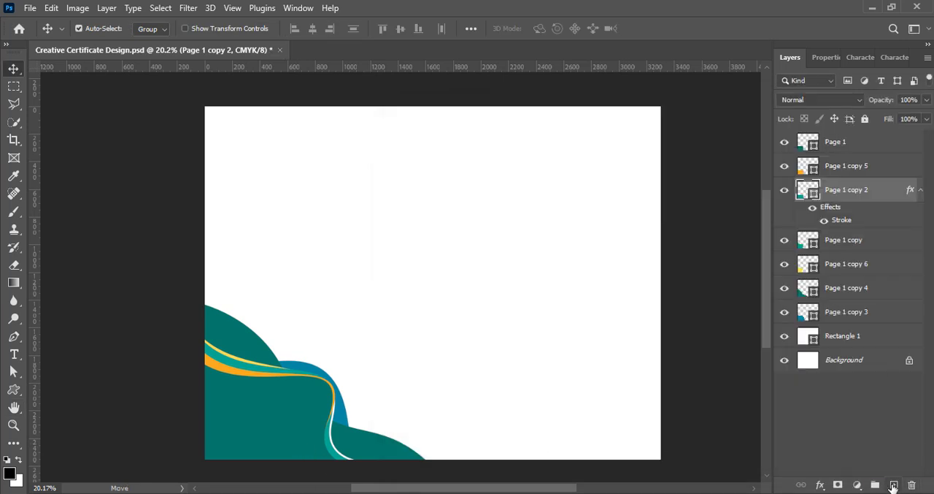
- Add an empty layer, then duplicate the rear dark teal wave, shifting and rotating the copy so it extends above and beyond the original
click(894, 485)
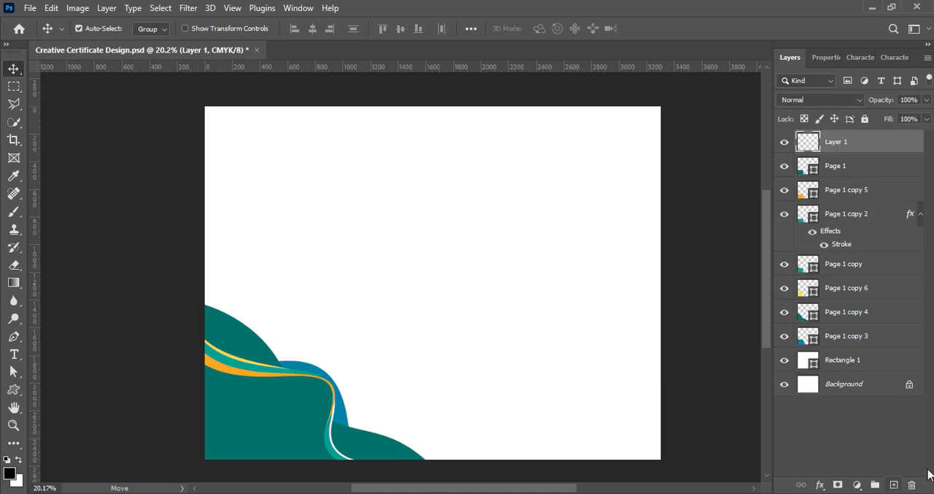
drag(355, 440, 375, 411)
key(ctrl+t)
drag(459, 398, 547, 423)
drag(424, 430, 359, 448)
drag(514, 434, 507, 449)
click(678, 29)
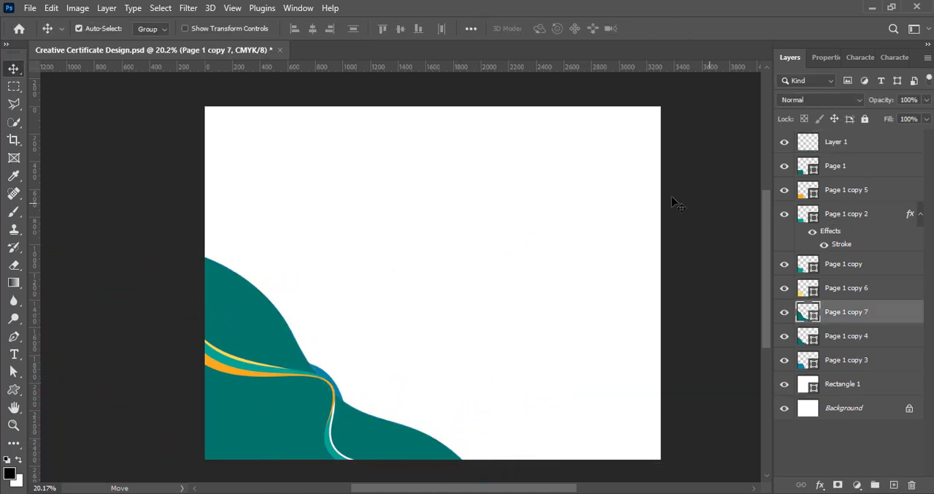
- Give the duplicated dark teal wave a 13 px outside stroke with the fill type set to Gradient
right_click(808, 308)
click(809, 41)
click(451, 244)
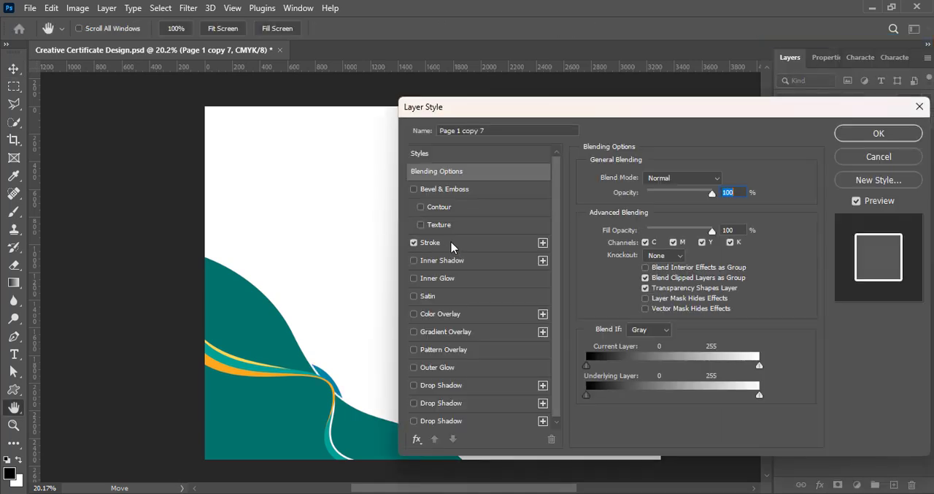
click(657, 256)
click(637, 274)
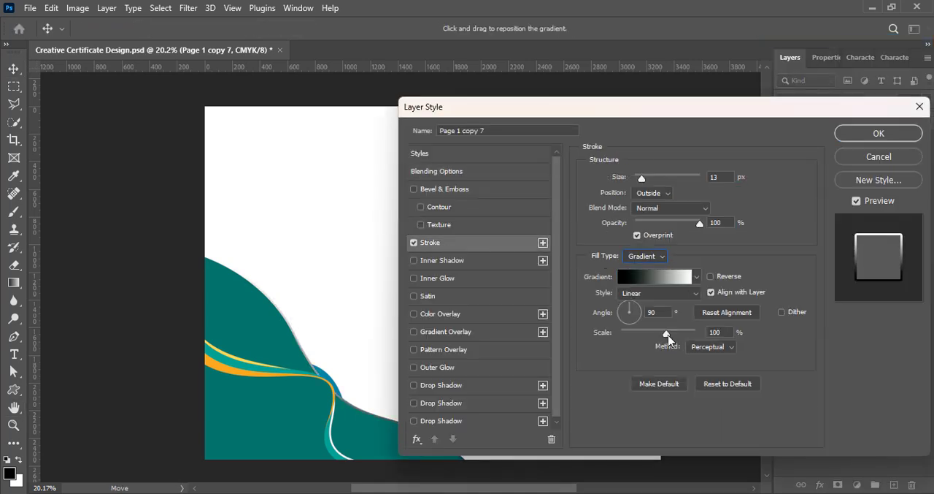
- Set the stroke gradient to run from orange fba91e to pale yellow, sampling the colours from the artwork's lines
click(664, 279)
double_click(608, 384)
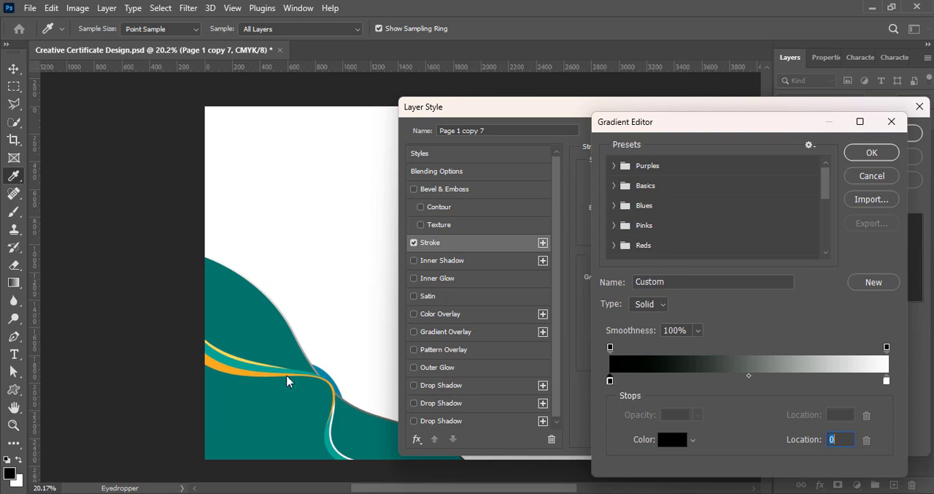
click(268, 370)
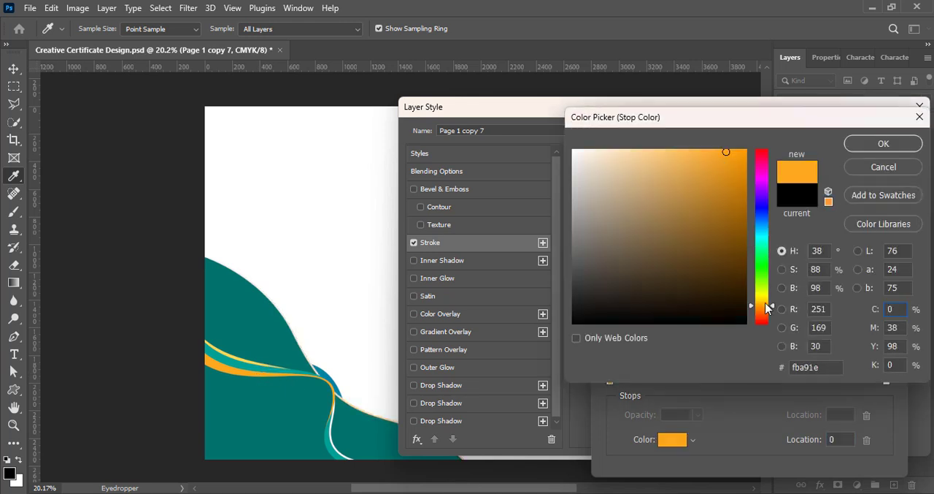
click(883, 144)
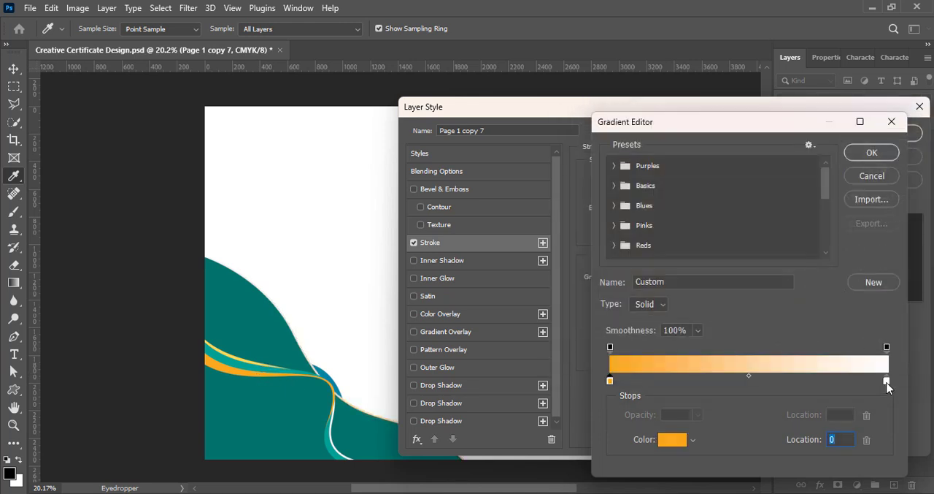
click(262, 363)
click(667, 150)
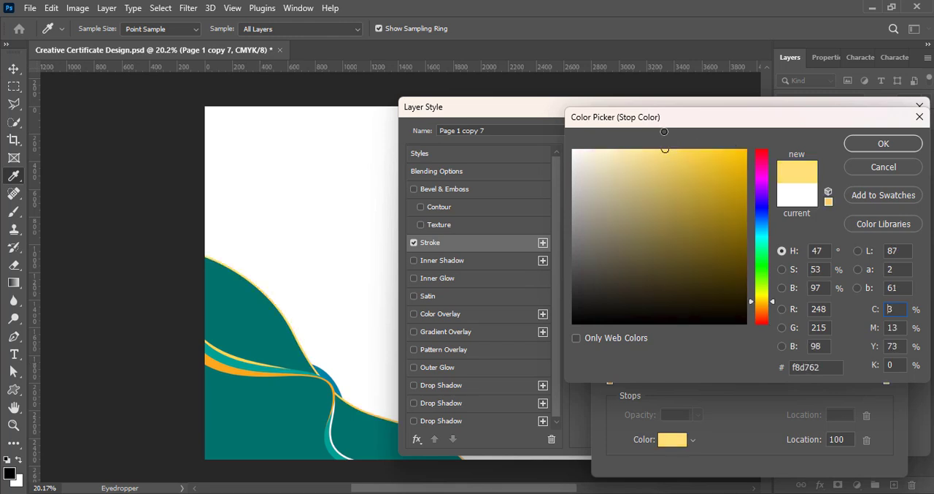
click(869, 146)
click(868, 160)
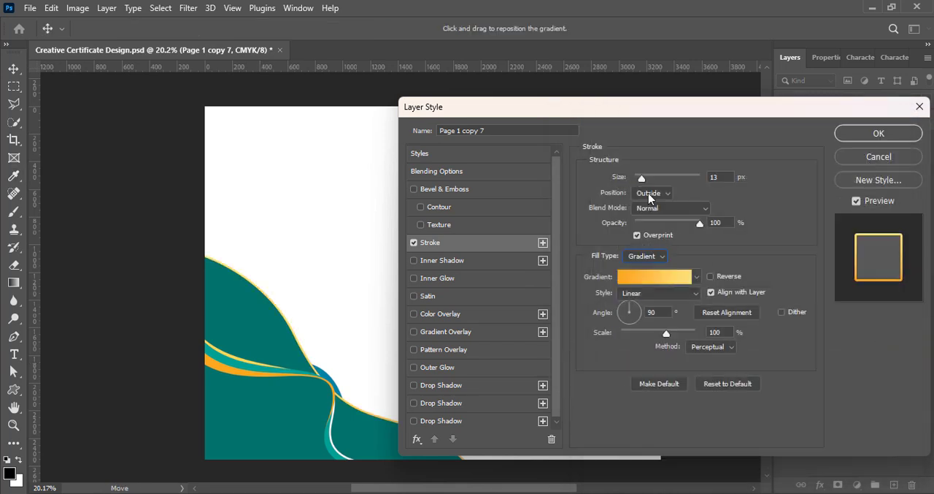
- Set the stroke size to 29 px and make its gradient Reflected and reversed
drag(646, 178, 647, 178)
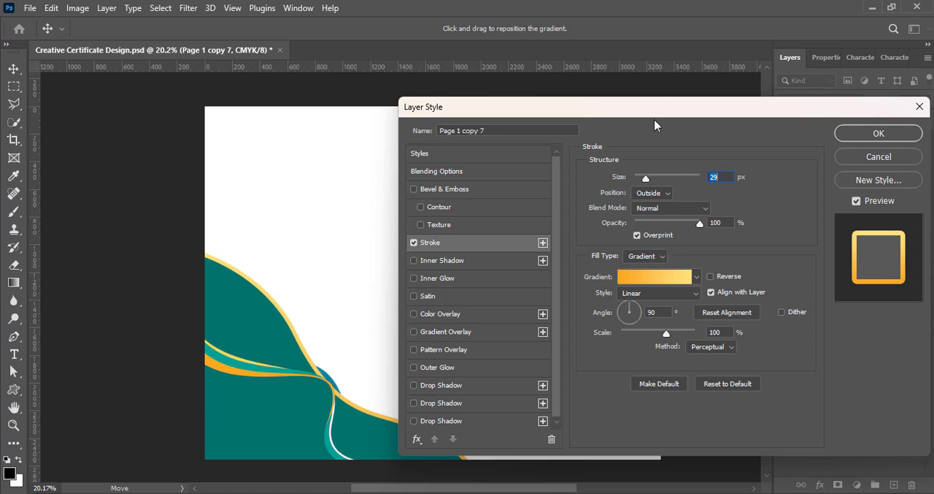
drag(655, 126, 723, 122)
click(715, 291)
click(719, 336)
click(779, 273)
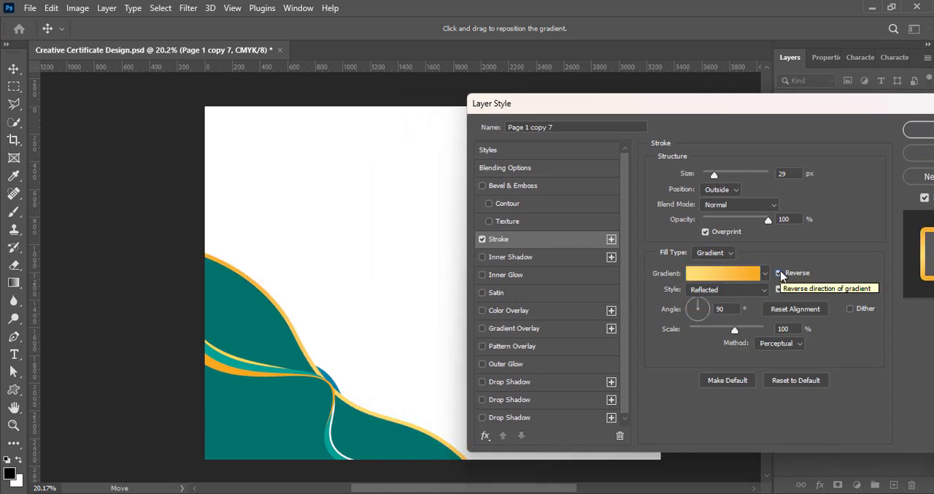
- Rotate the stroke gradient so orange falls at the curve's outer ends, set its scale to 103%, and apply the style
click(707, 307)
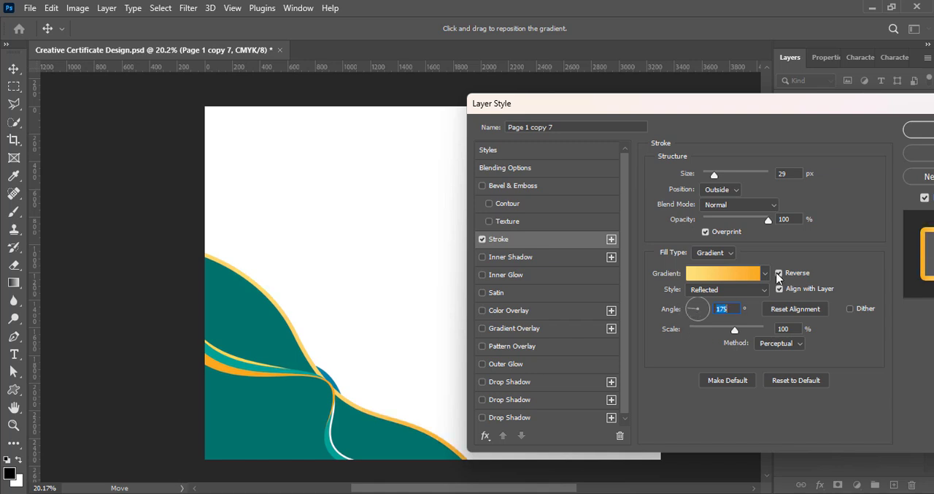
drag(699, 329, 737, 330)
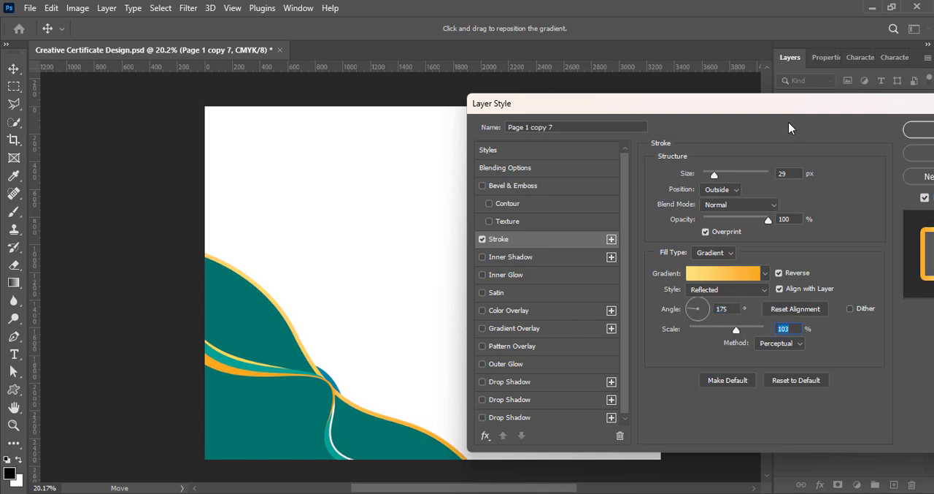
drag(784, 114, 723, 113)
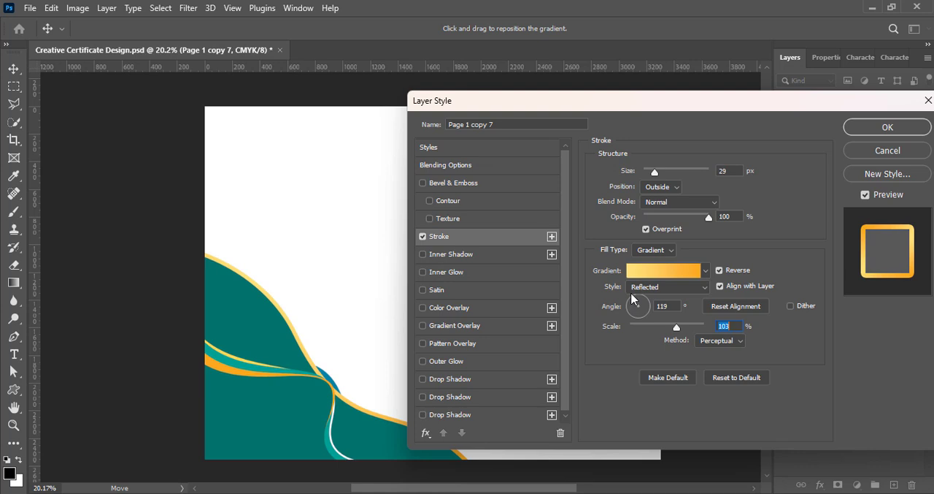
mouse_move(590, 108)
mouse_down()
mouse_move(657, 112)
mouse_move(543, 112)
mouse_up()
click(838, 130)
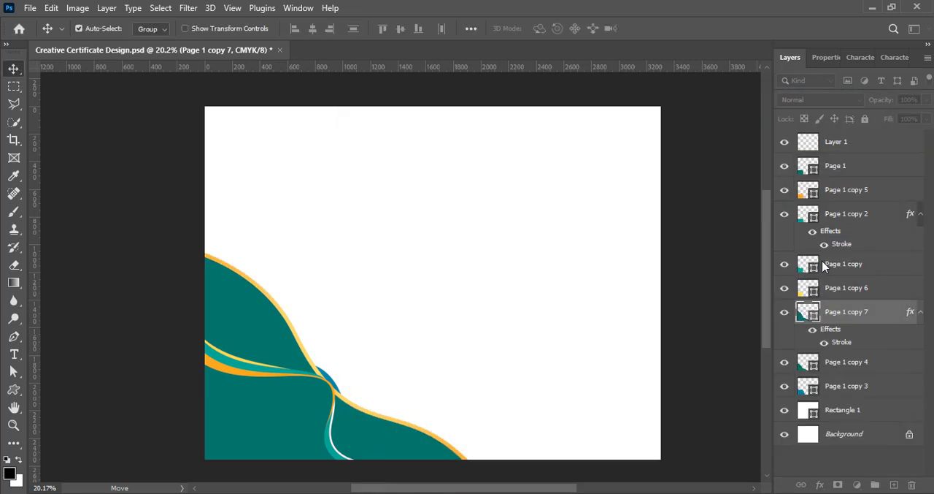
- Set the stroked wave's fill to 0% and move and slightly rotate it closer to the dark teal shapes
drag(928, 119, 838, 141)
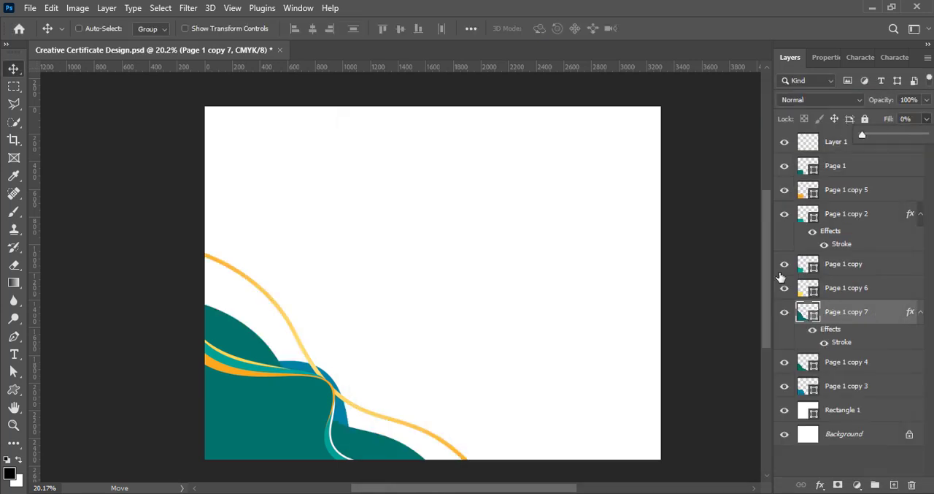
key(ctrl+t)
drag(301, 406, 287, 415)
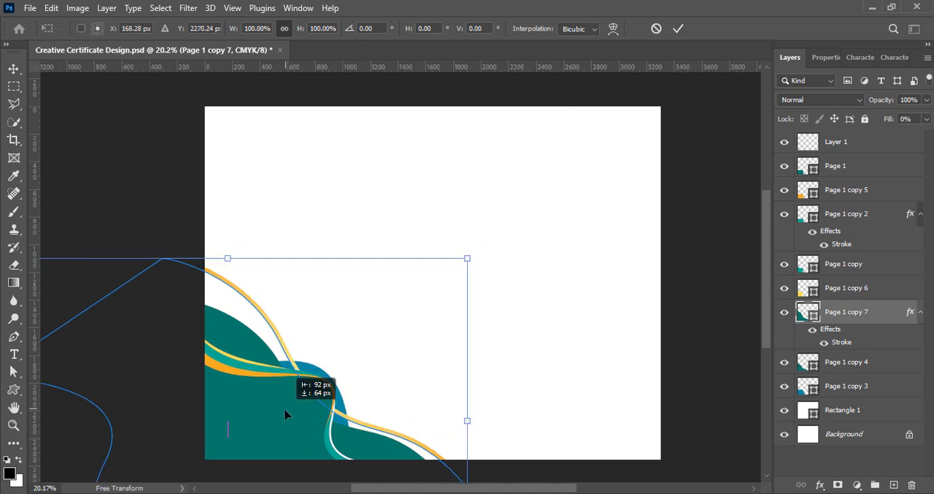
drag(505, 461, 503, 452)
click(679, 27)
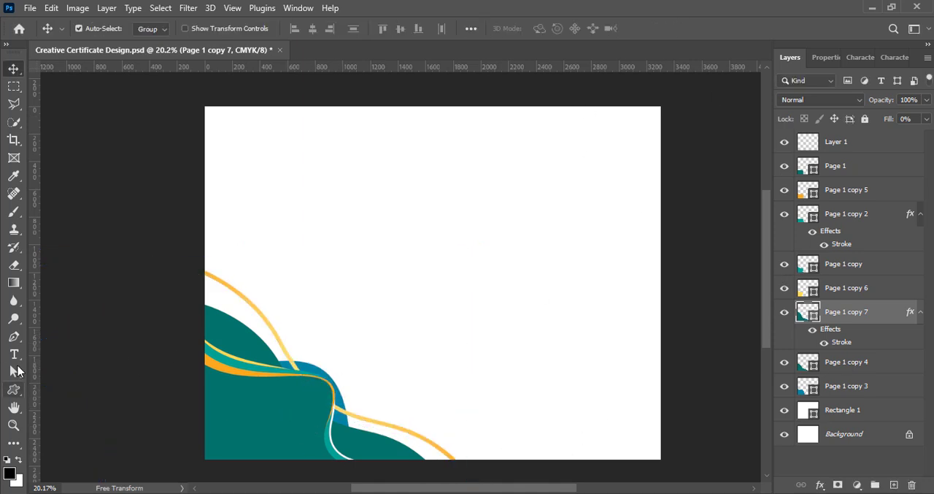
- Reshape the golden outline with Direct Selection, adjusting its curve handles and lower-right anchor so it bows out around the waves, and save
click(16, 372)
drag(336, 468, 298, 470)
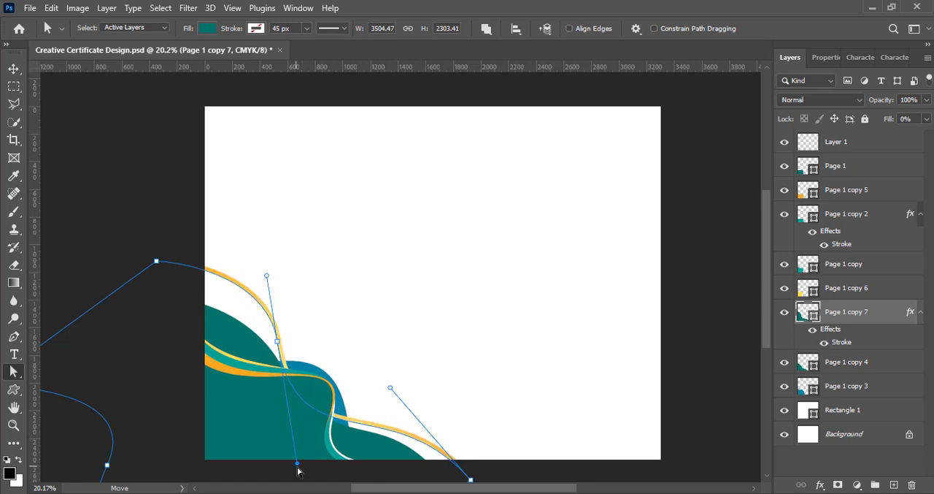
drag(390, 388, 408, 380)
scroll(512, 464, down, 2)
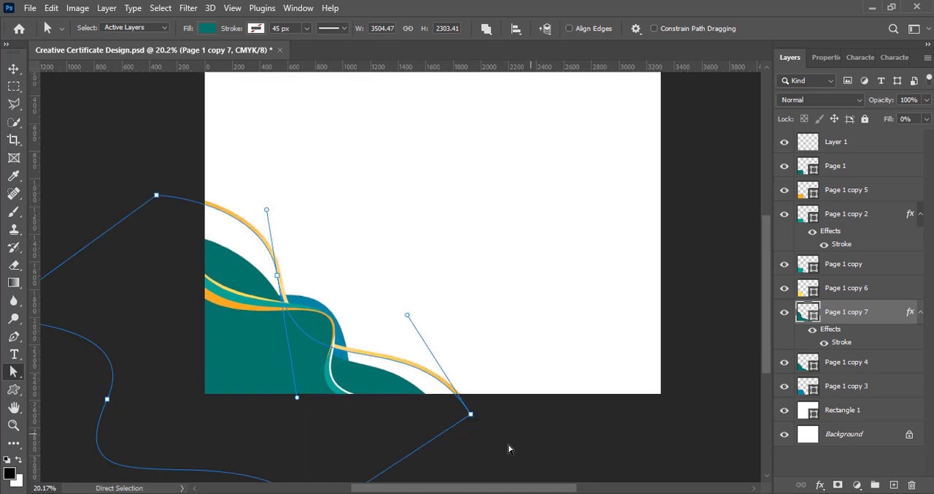
drag(473, 417, 463, 423)
drag(402, 317, 440, 299)
key(v)
click(702, 272)
key(ctrl+s)
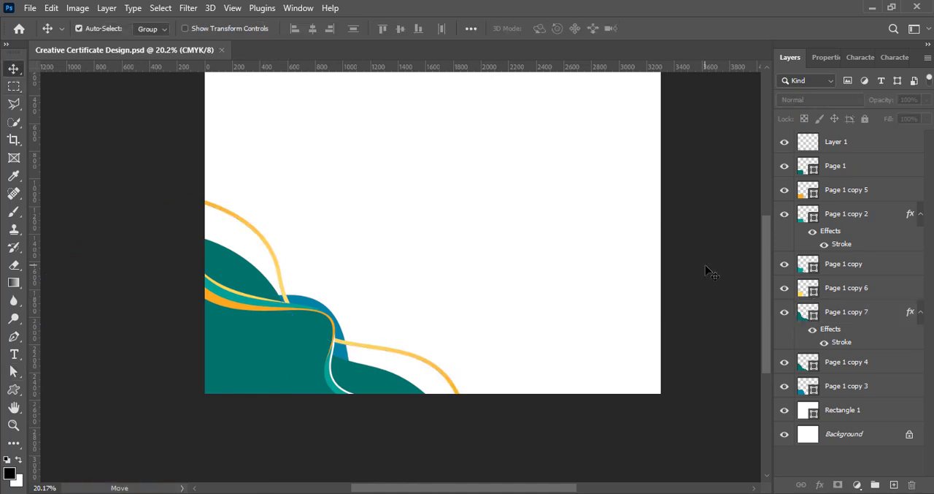
- On a new layer, draw a wavy flag custom shape about 755 by 536 px over the page's lower-left corner
scroll(504, 351, up, 1)
click(894, 485)
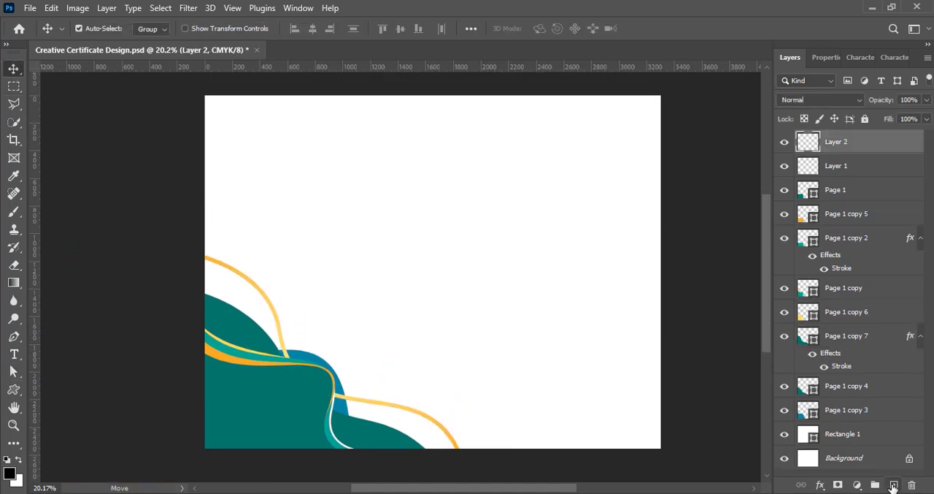
click(14, 391)
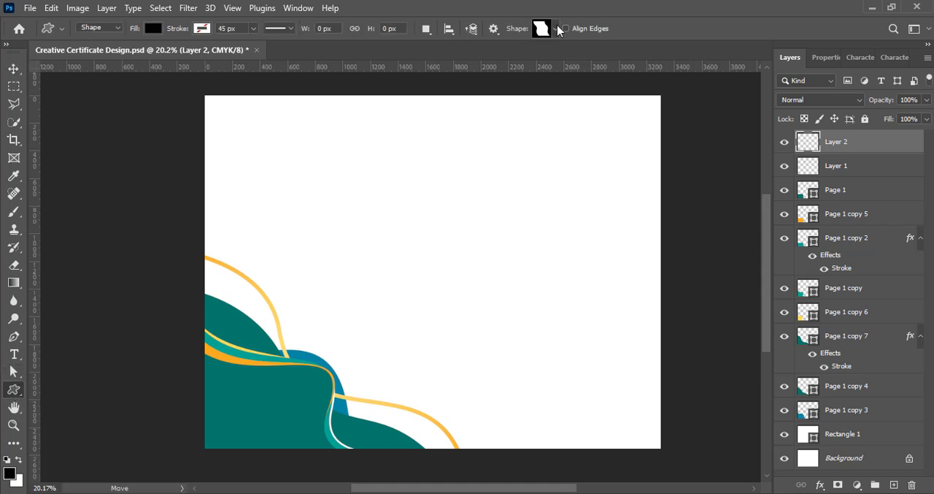
click(556, 29)
double_click(563, 441)
drag(181, 404, 285, 478)
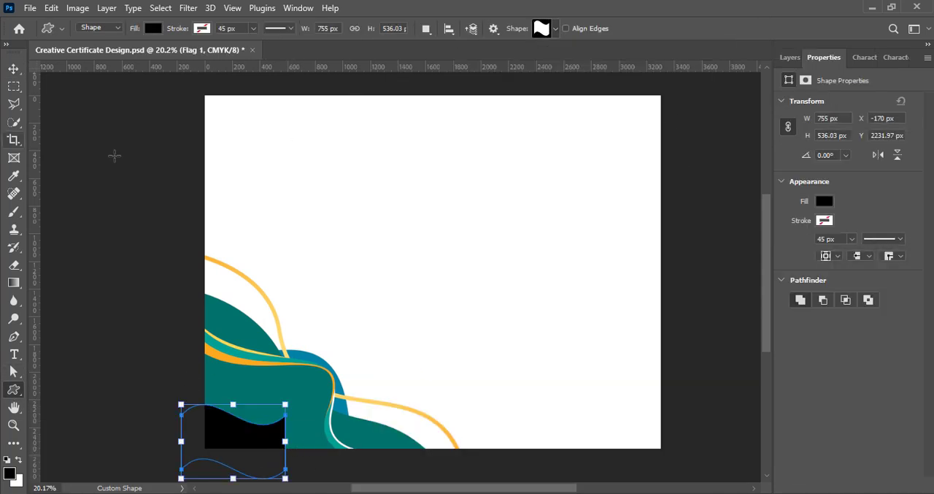
- Change the flag shape's fill colour from black to orange
click(825, 202)
click(918, 227)
click(760, 242)
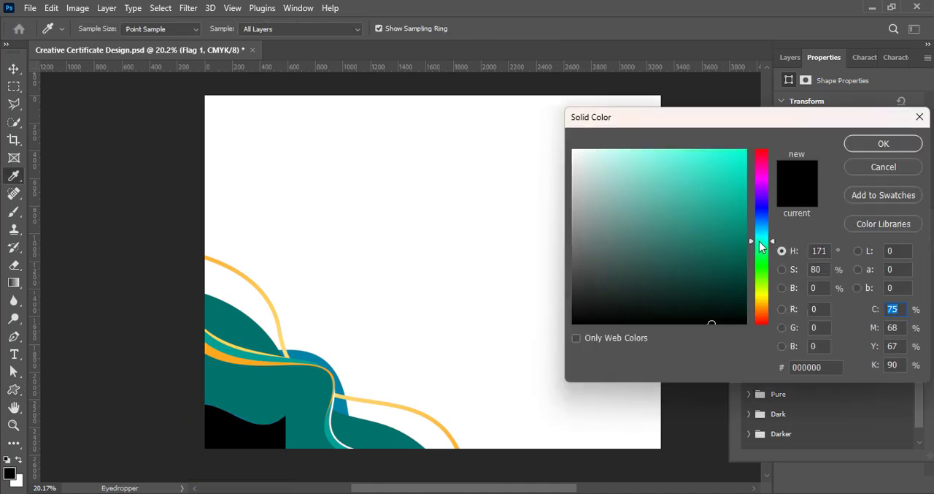
drag(760, 234, 760, 236)
drag(742, 272, 774, 270)
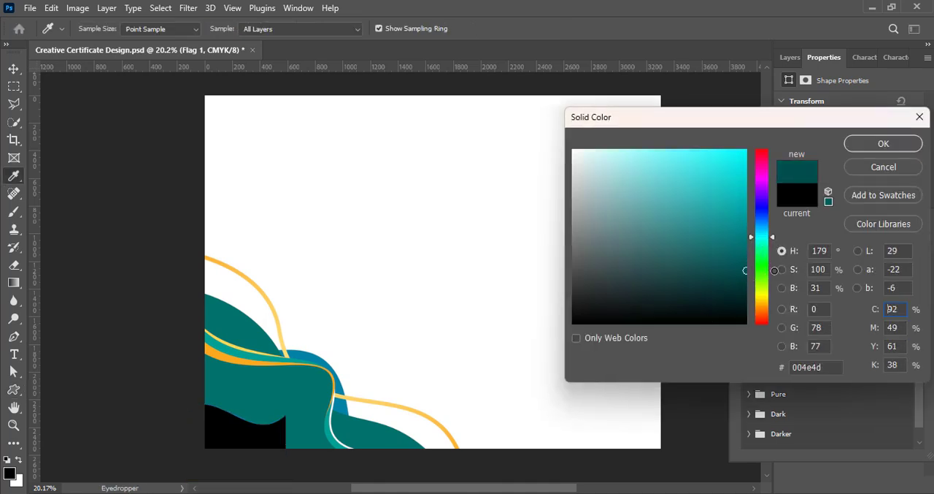
drag(765, 239, 766, 303)
drag(744, 155, 765, 127)
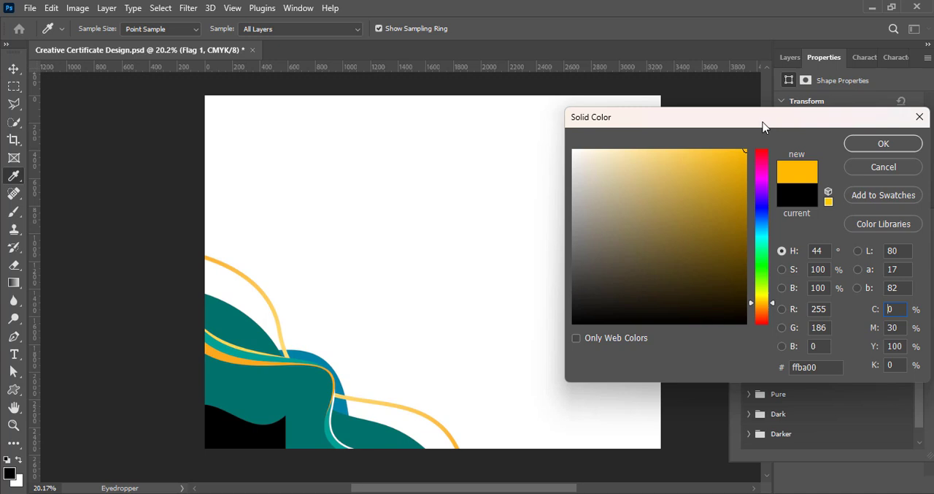
click(761, 306)
click(320, 109)
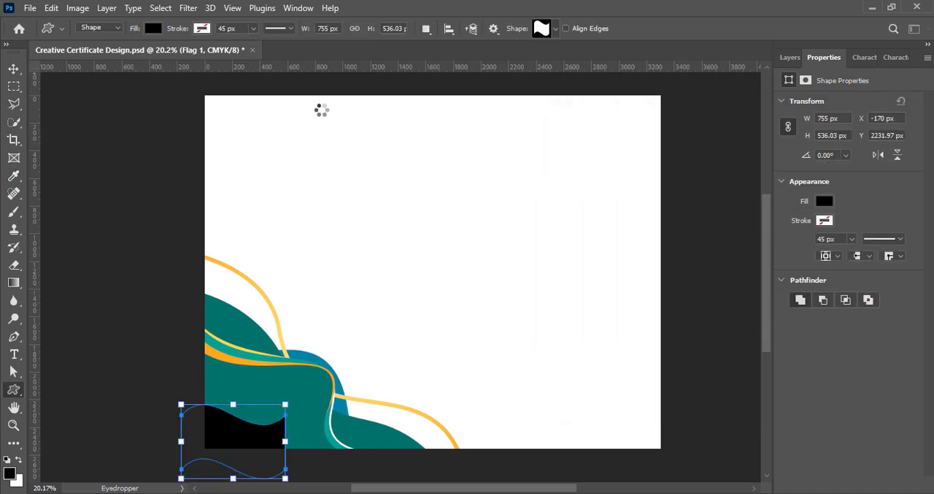
- Flip the orange flag shape horizontally with Free Transform
key(v)
click(791, 58)
key(ctrl+t)
right_click(259, 437)
click(281, 417)
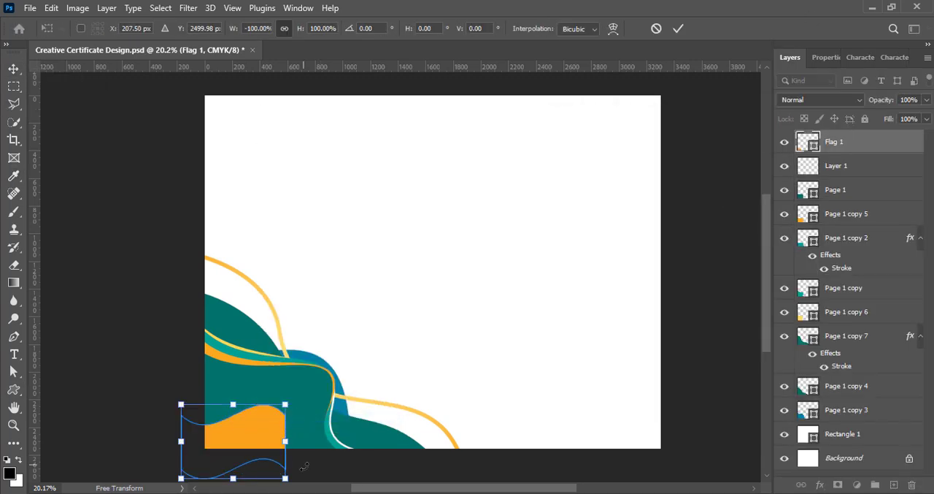
- Rotate, widen to about 141% and reposition the orange flag so its wavy edge crosses the page's lower-left corner
drag(264, 462, 212, 387)
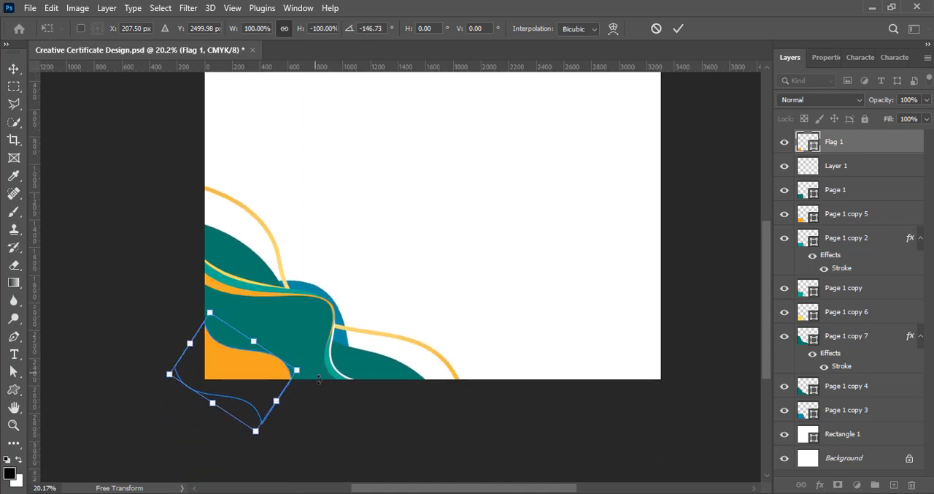
drag(188, 346, 168, 294)
drag(310, 394, 303, 411)
drag(231, 371, 244, 371)
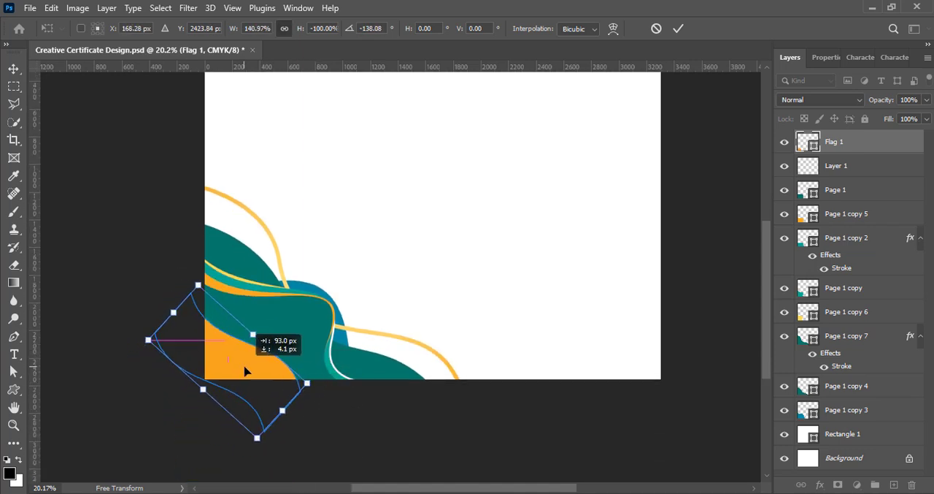
drag(323, 405, 327, 392)
key(Return)
scroll(514, 272, up, 2)
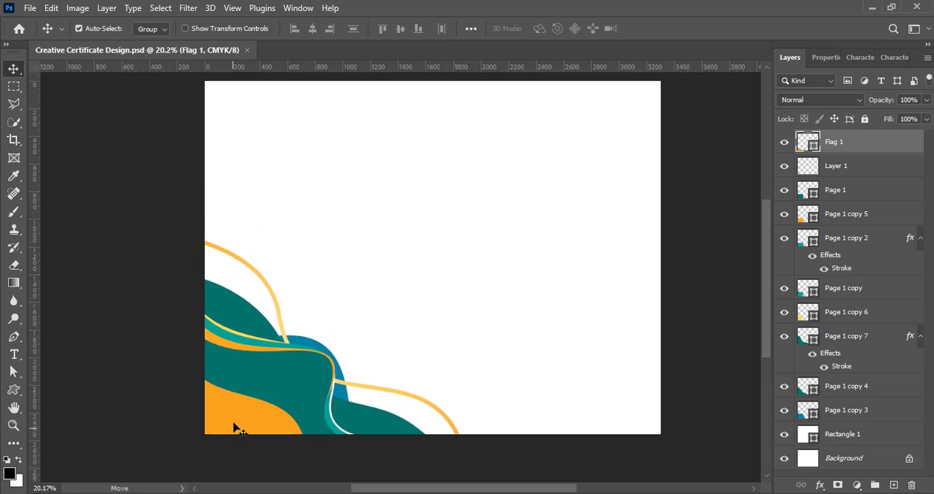
- Duplicate the orange flag in the page's lower-left corner, then rotate and reposition the copy slightly above the original
drag(235, 419, 239, 403)
key(ctrl+t)
drag(330, 448, 330, 464)
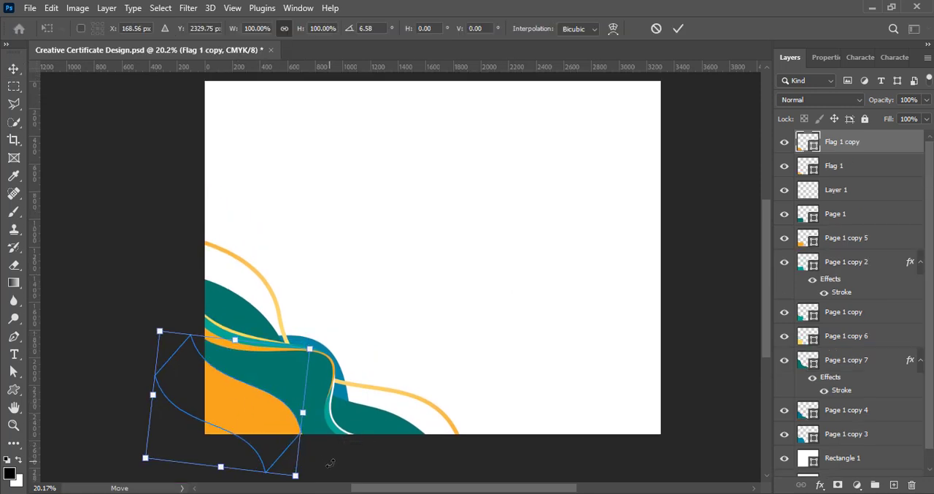
drag(262, 431, 269, 430)
key(Return)
- Place the flag copy beneath the original, recolour it golden yellow and reposition it as a thin band along the orange edge
drag(828, 148, 815, 173)
double_click(813, 169)
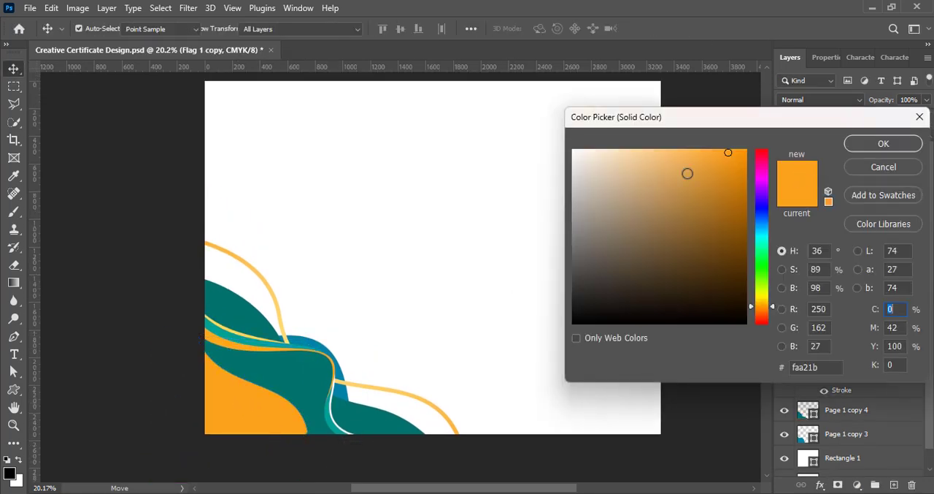
drag(762, 305, 761, 300)
click(708, 142)
drag(708, 141, 702, 136)
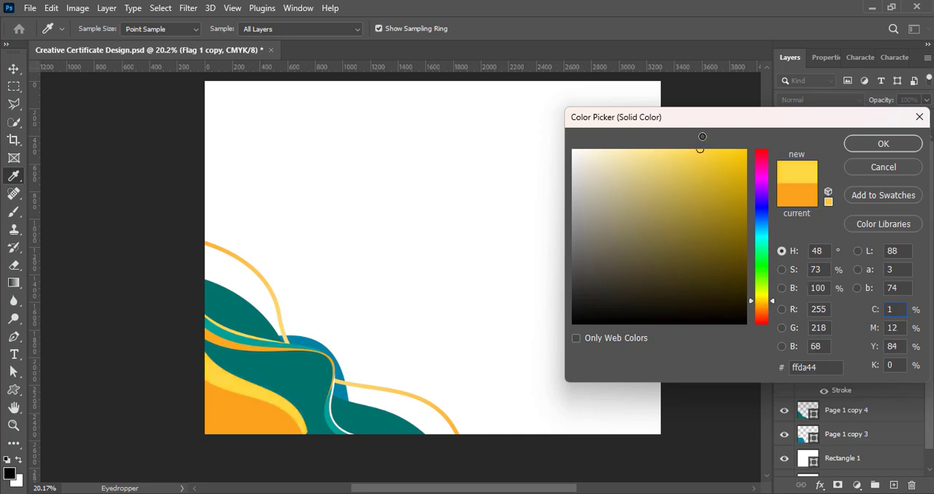
key(Return)
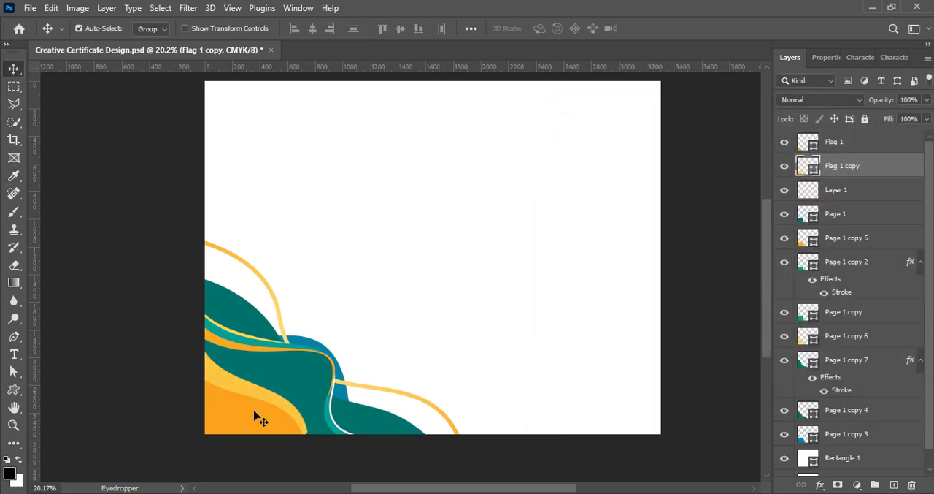
drag(288, 411, 286, 411)
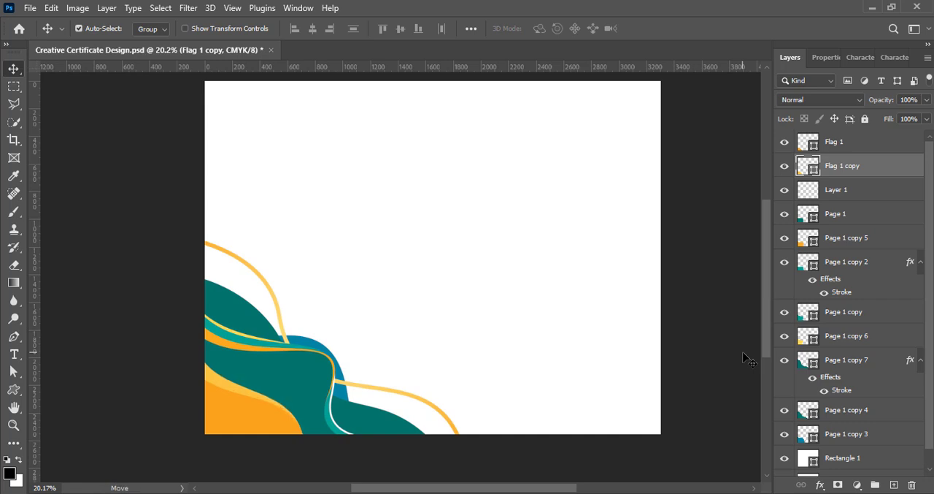
- Add a Drop Shadow effect to the Flag 1 layer, leaving Outer Glow off
click(796, 146)
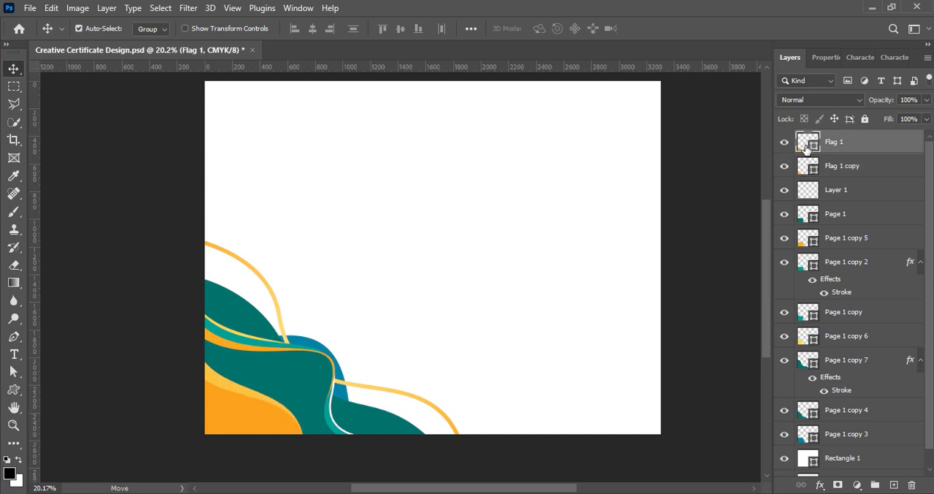
double_click(807, 146)
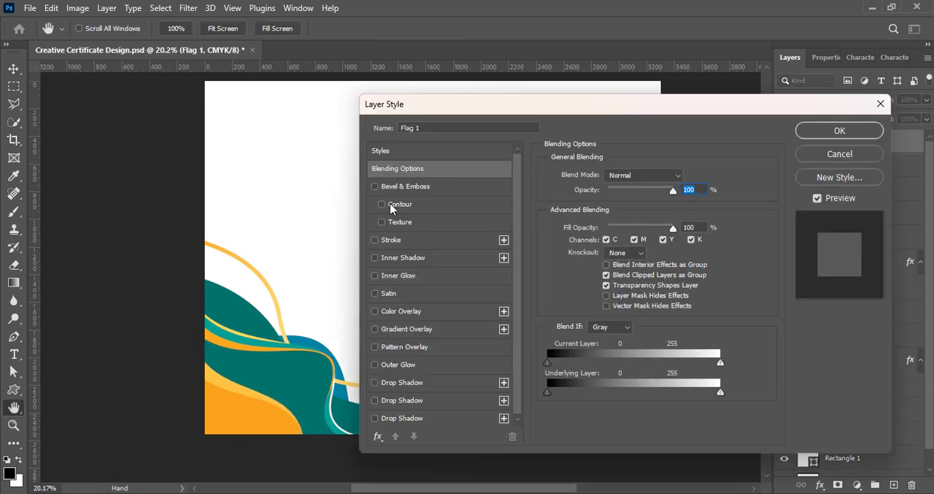
click(379, 365)
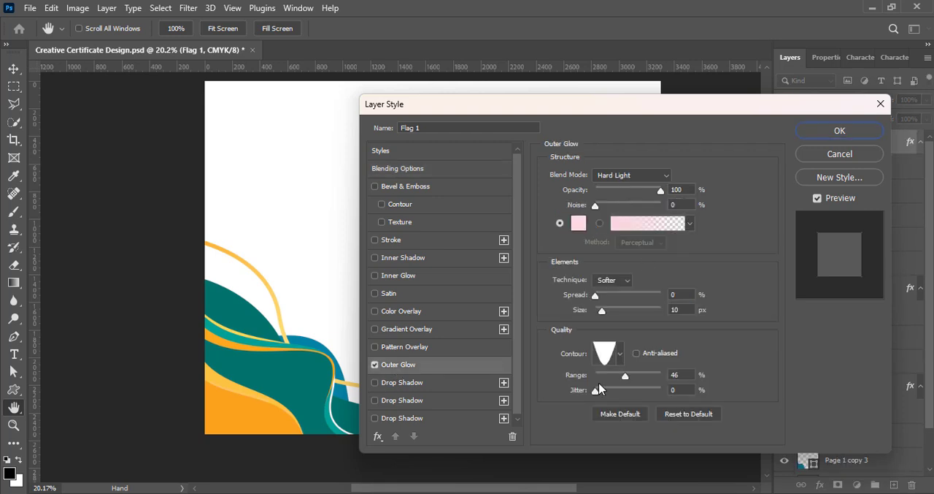
click(374, 364)
click(374, 382)
click(402, 382)
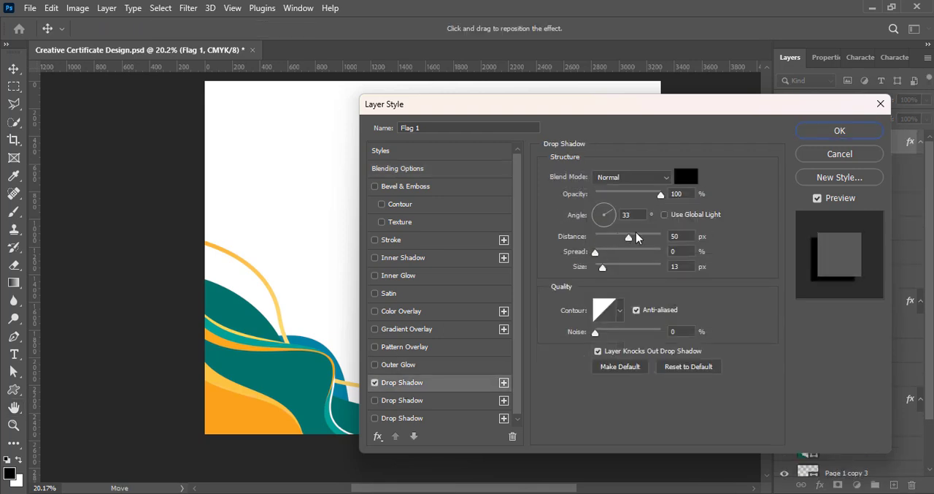
- Set the orange flag's drop shadow to Linear Light, 69% opacity, 0 px distance and 32 px size
click(631, 177)
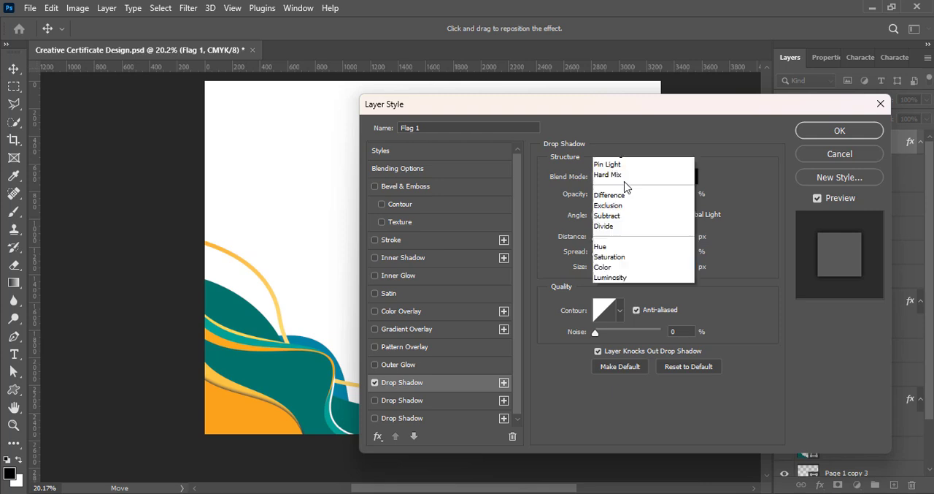
click(627, 254)
click(632, 177)
click(627, 368)
click(655, 180)
click(612, 364)
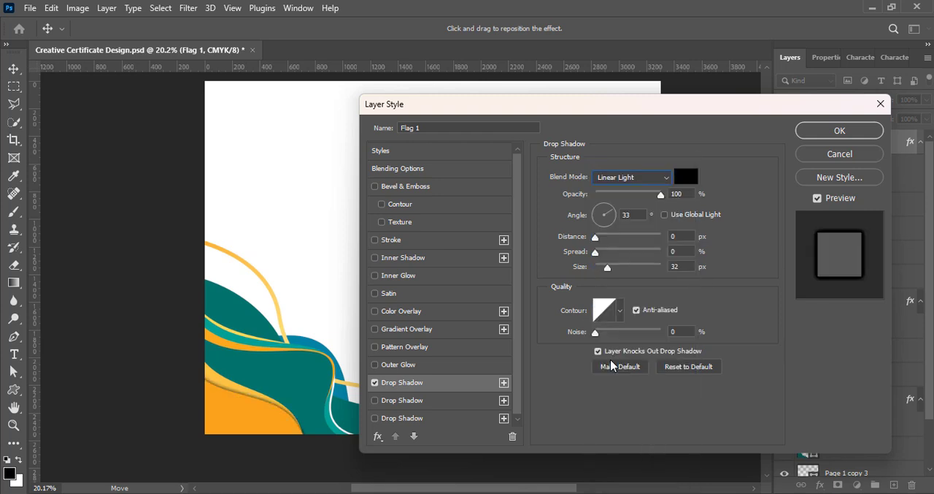
click(839, 131)
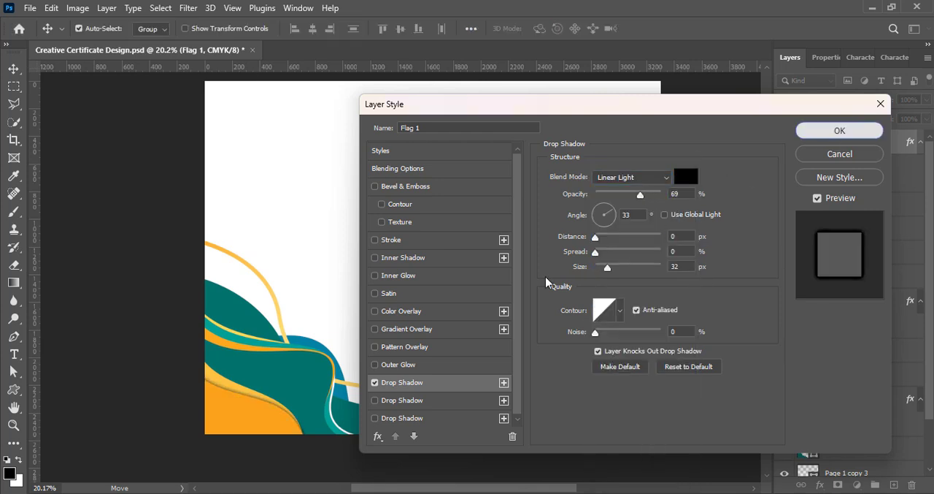
- Duplicate the shadowed orange flag, fill the copy with the dark teal #00726c sampled from the waves, and save
key(ctrl+j)
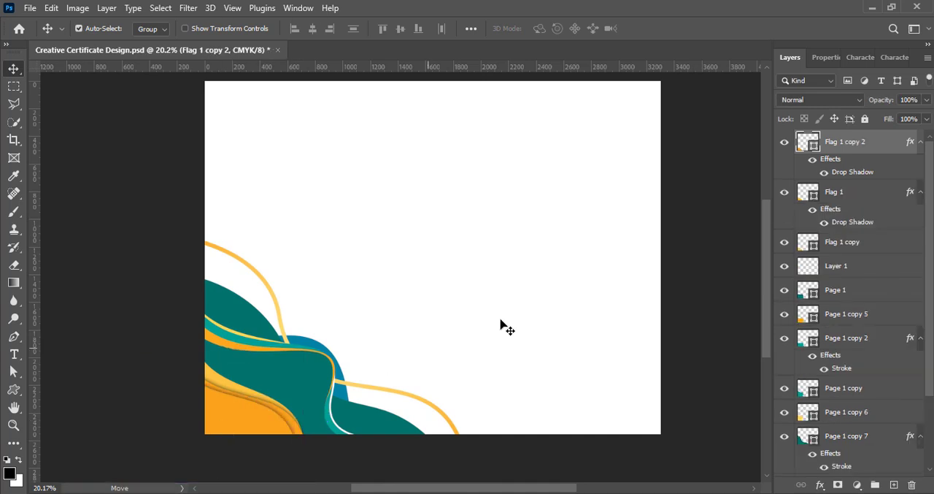
double_click(812, 149)
click(365, 414)
key(Return)
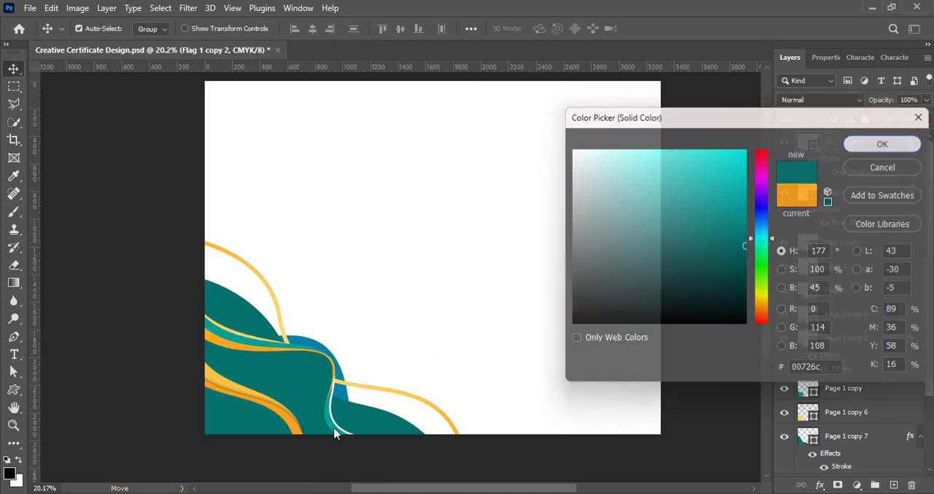
key(ctrl+s)
- Rotate and lower the teal flag copy so the orange flag remains as a tapering band above it, and save the document
scroll(329, 436, up, 10)
drag(364, 488, 332, 488)
drag(285, 415, 298, 415)
key(ctrl+t)
drag(413, 454, 425, 440)
drag(308, 414, 309, 425)
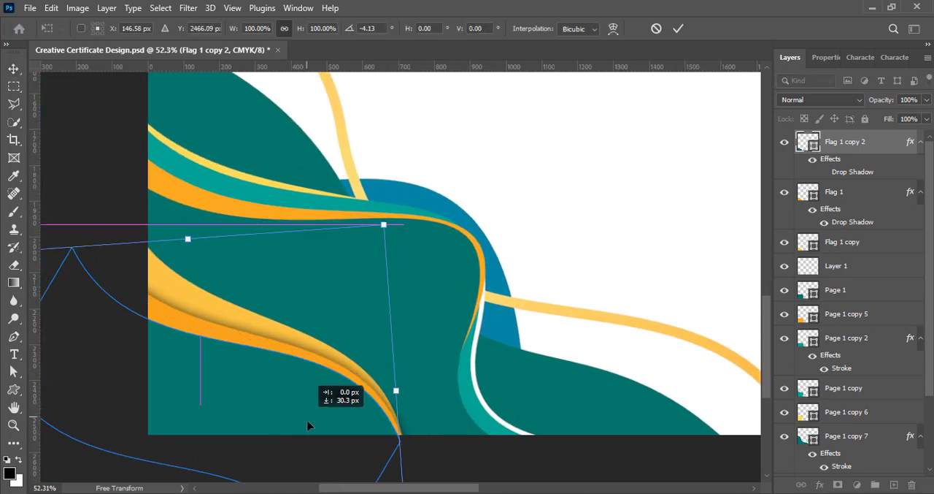
drag(419, 457, 422, 449)
drag(302, 405, 304, 410)
key(Return)
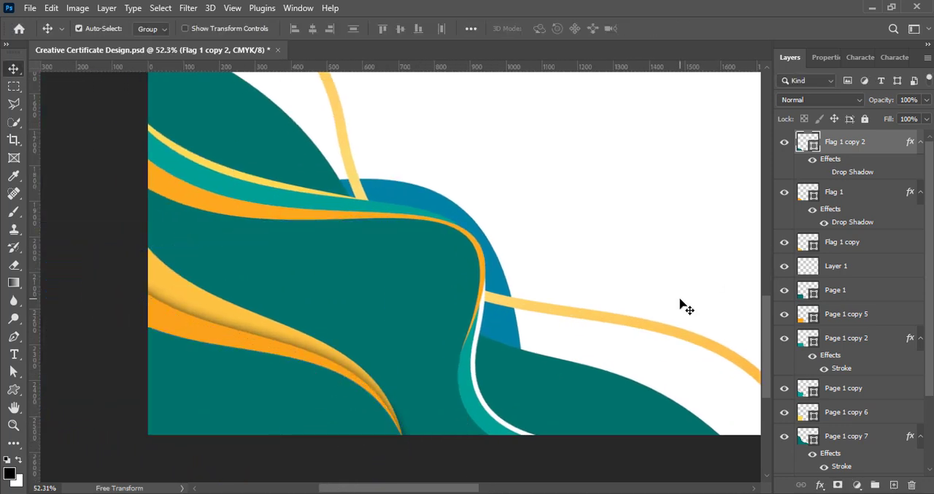
key(ctrl+s)
- Duplicate all wave, curve and flag layers of the lower-left corner, placing the copies over the middle of the page
scroll(431, 259, down, 3)
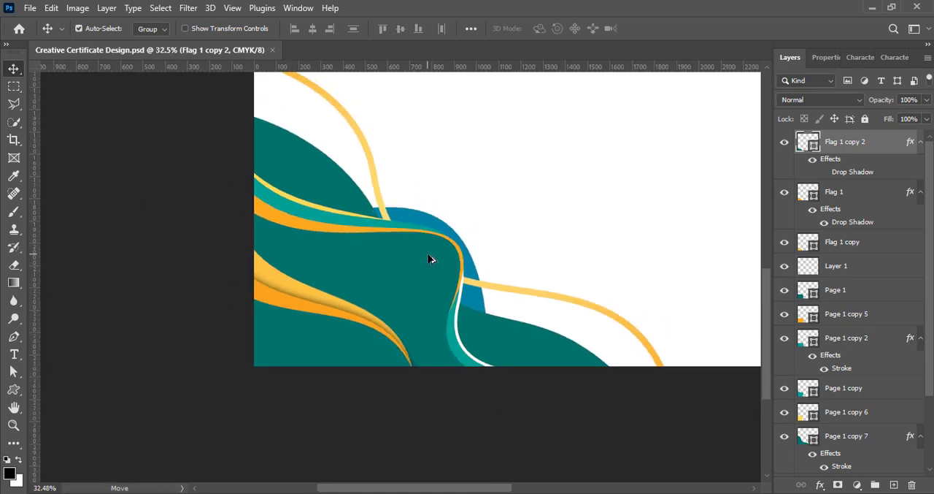
scroll(431, 259, down, 3)
drag(470, 488, 511, 487)
scroll(540, 459, up, 5)
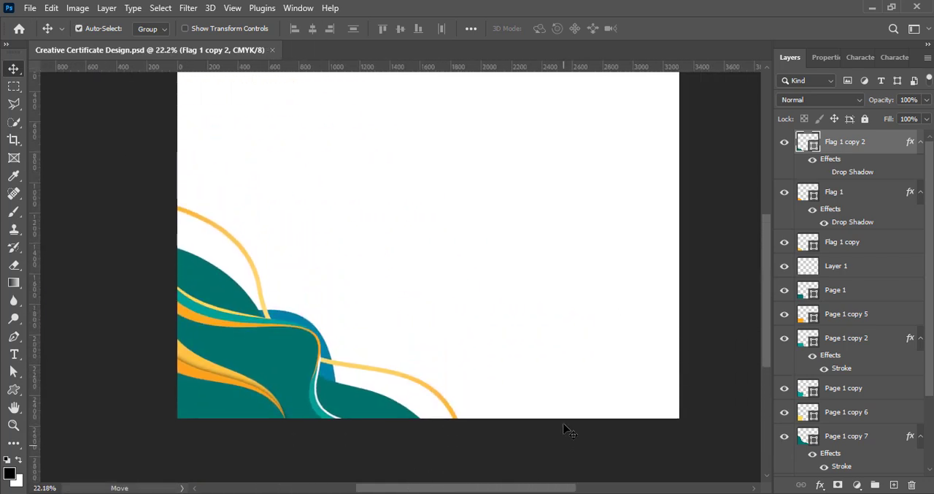
drag(844, 191, 858, 422)
scroll(857, 422, down, 3)
ctrl+click(853, 395)
ctrl+click(851, 419)
drag(273, 406, 474, 255)
scroll(618, 256, up, 2)
scroll(619, 257, up, 1)
- Rotate the duplicated corner artwork 180° and move it to the page's upper-right corner
key(ctrl+t)
right_click(464, 391)
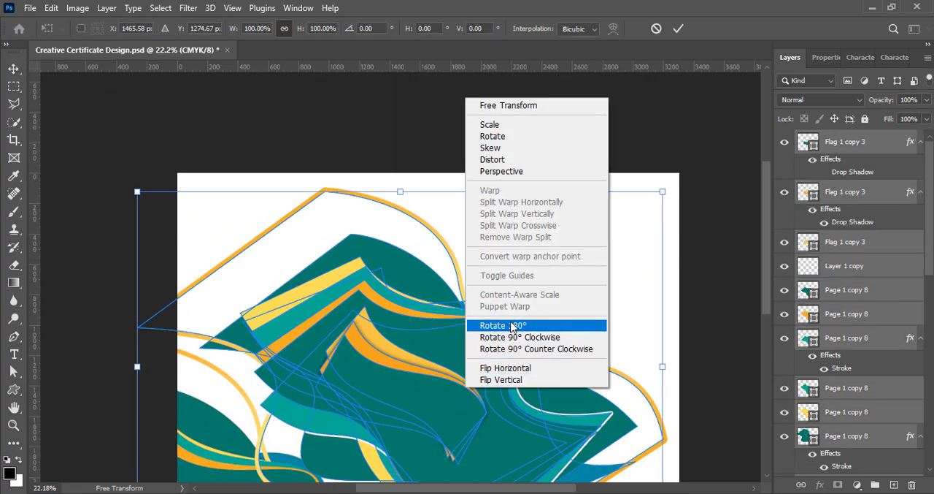
click(513, 326)
drag(597, 240, 705, 189)
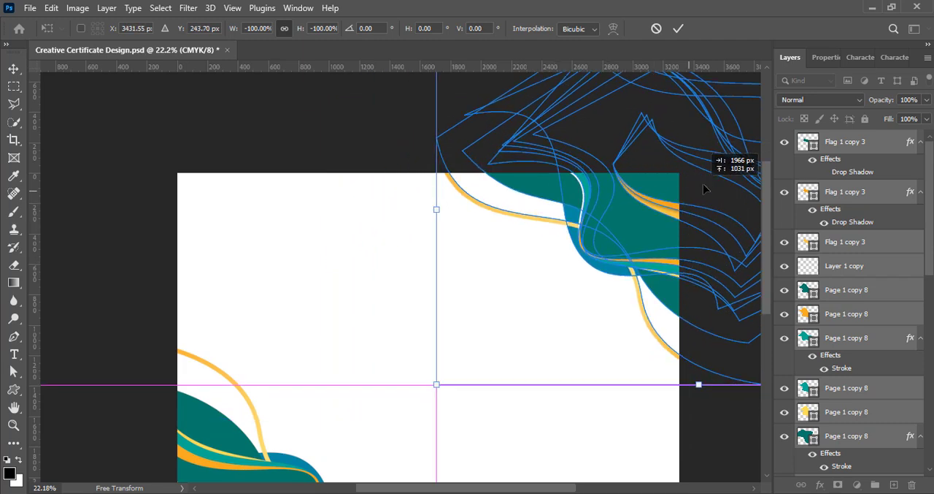
click(678, 28)
- Shift the upper-right corner artwork slightly farther out toward the page corner, deselect it and save the document
scroll(734, 333, down, 2)
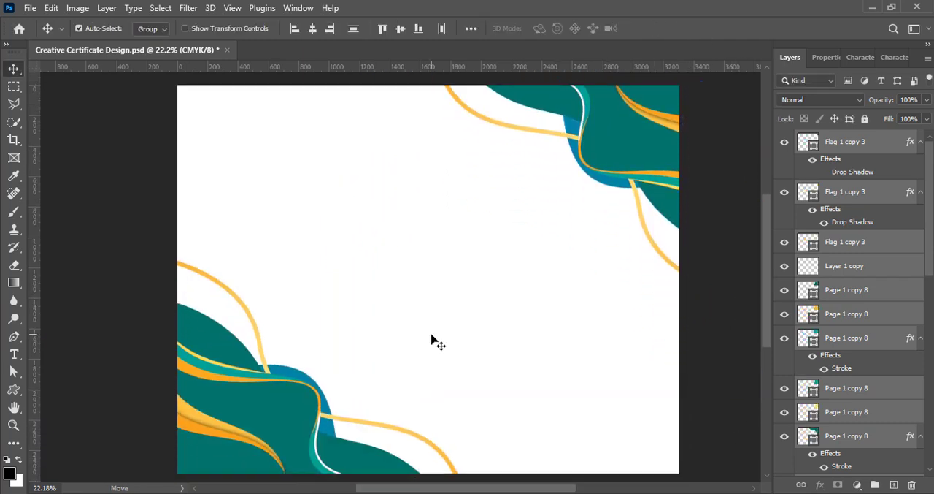
scroll(432, 336, down, 1)
drag(613, 153, 626, 155)
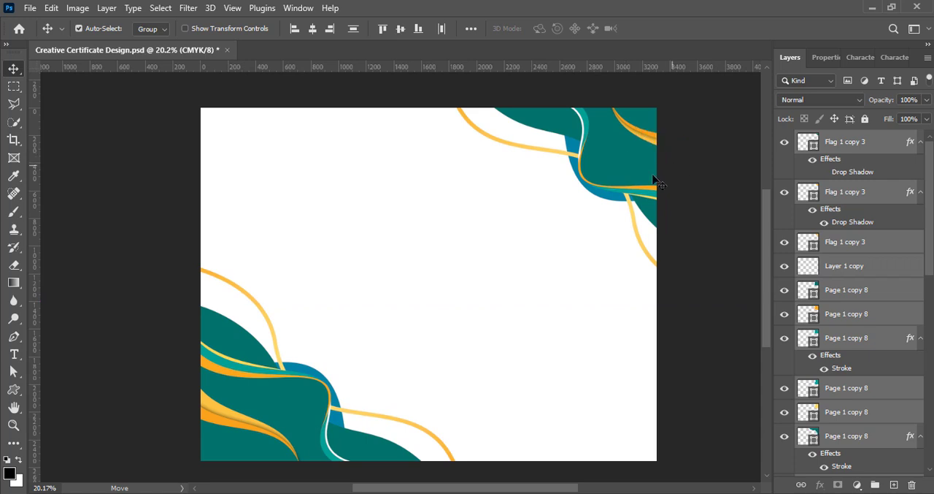
click(686, 311)
key(ctrl+s)
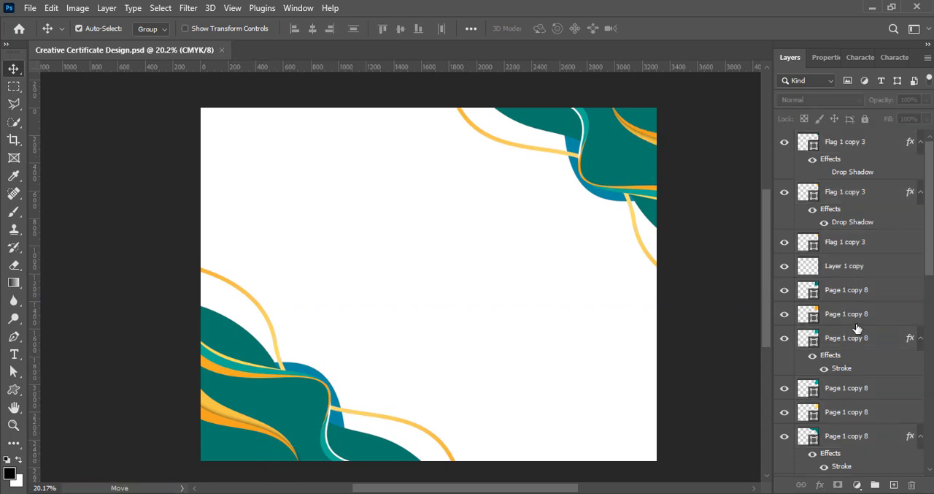
- Select the lower-left corner artwork layers from Flag 1 down to Page 1 copy 3
scroll(858, 329, down, 5)
click(847, 284)
scroll(803, 343, down, 3)
shift+click(832, 422)
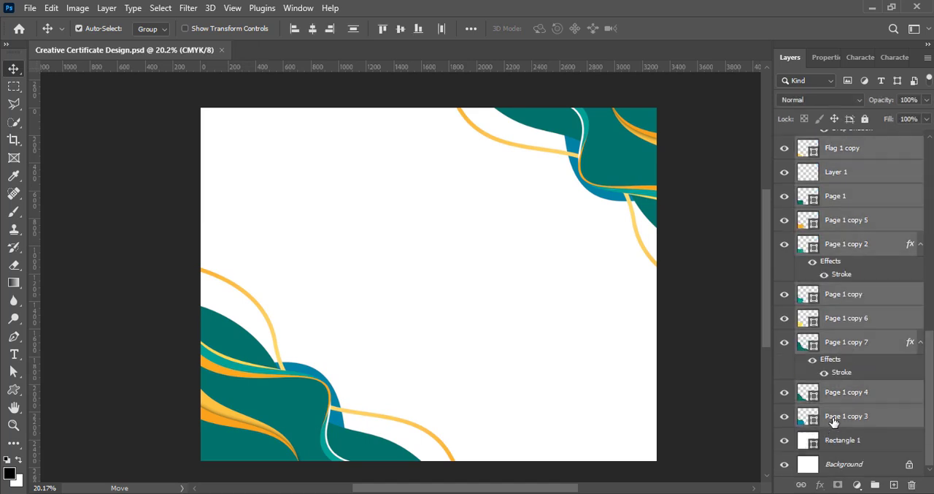
key(ctrl+t)
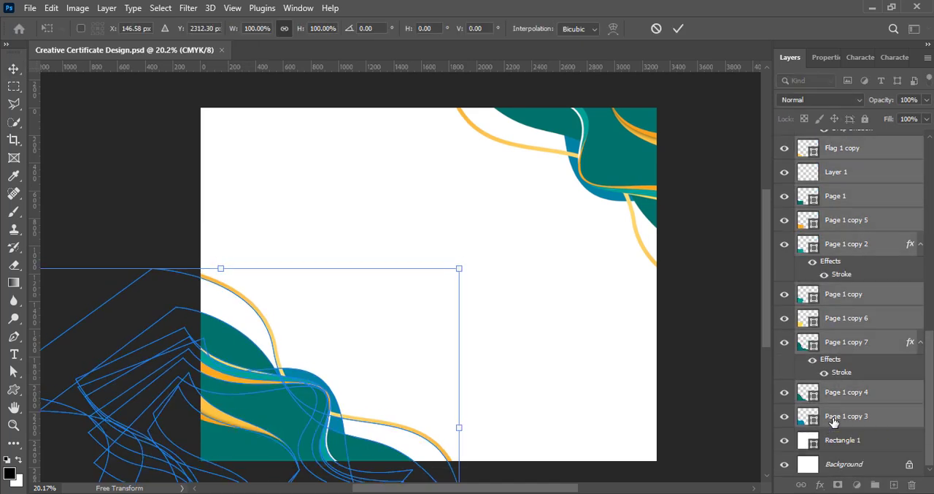
key(shift+Left)
key(shift+Left)
key(shift+Left)
key(shift+Left)
key(shift+Left)
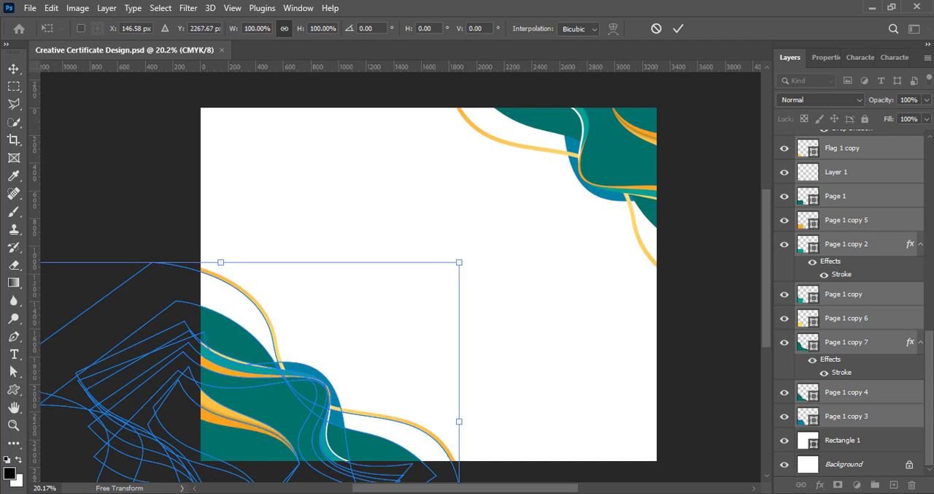
scroll(876, 292, up, 5)
click(656, 28)
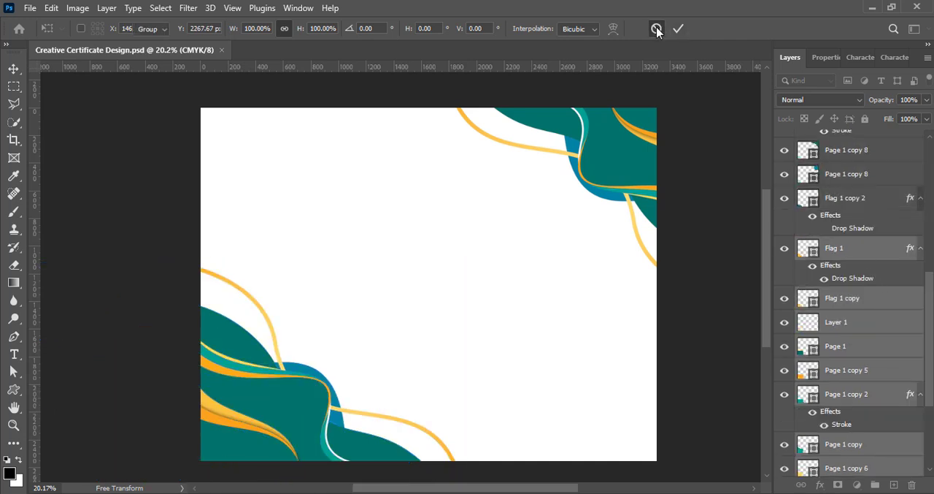
- Add Flag 1 copy 2 to the selection, nudge the whole lower-left corner artwork down slightly, and save the document
ctrl+click(851, 201)
key(shift+Down)
key(shift+Down)
key(shift+Down)
key(shift+Down)
key(shift+Down)
key(shift+Down)
key(shift+Down)
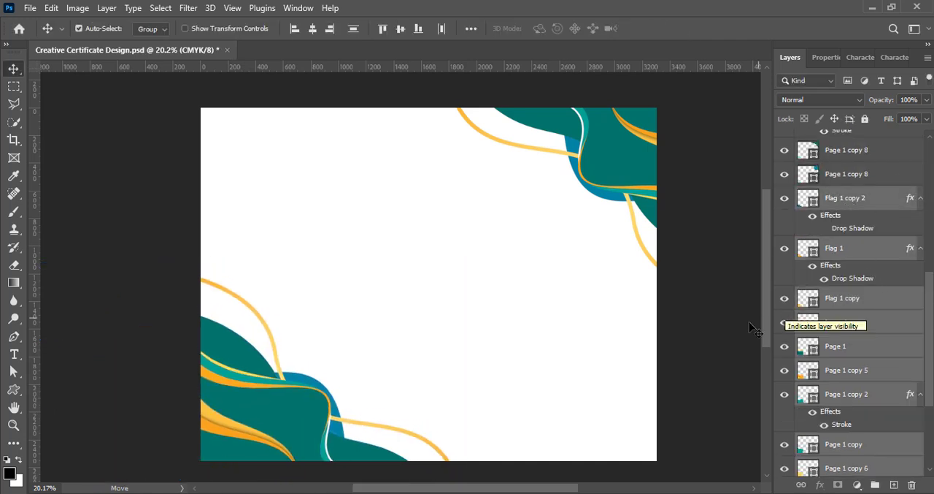
ctrl+click(755, 329)
key(ctrl+s)
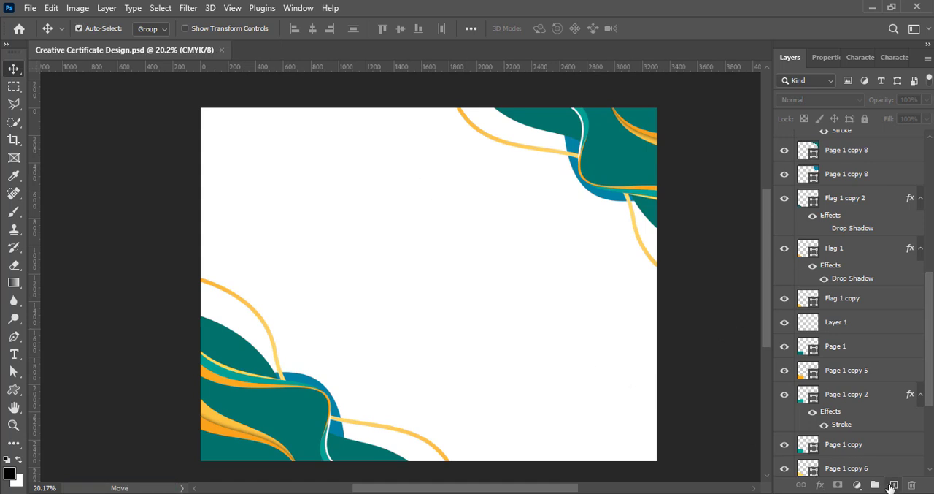
- On a new layer, draw a black rectangle about 2934 by 2265 px, centre it on the page and save
click(892, 484)
key(u)
key(shift+u)
drag(227, 128, 633, 441)
key(v)
drag(432, 278, 411, 303)
key(ctrl+t)
click(678, 28)
key(ctrl+s)
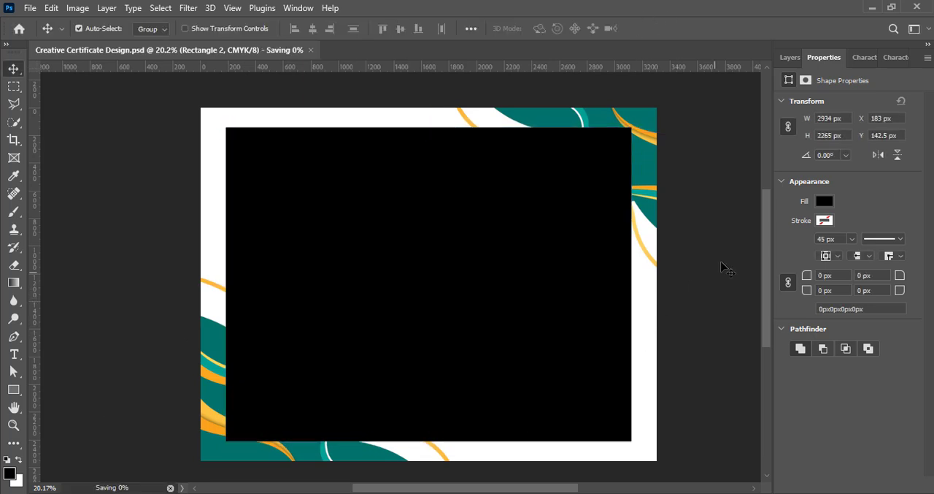
- Change the large rectangle's fill from black to a pale mint green
key(F7)
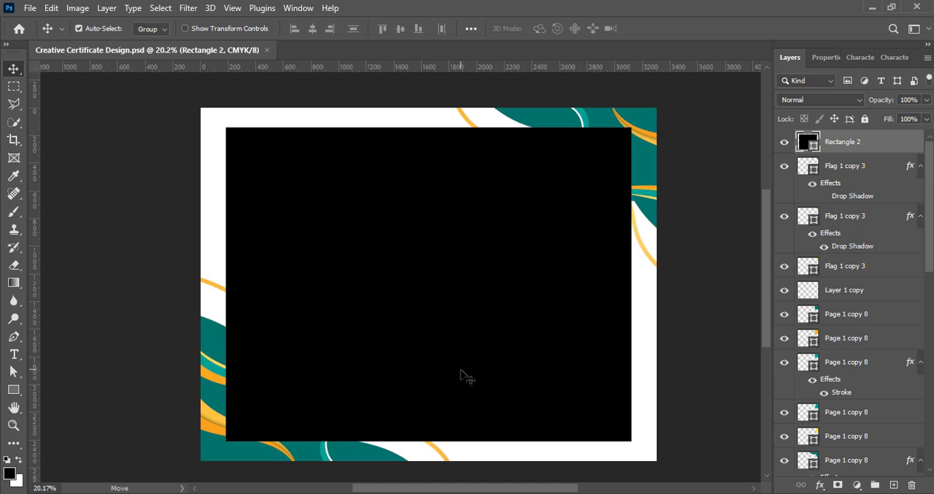
double_click(809, 143)
drag(730, 122, 806, 123)
drag(722, 157, 762, 111)
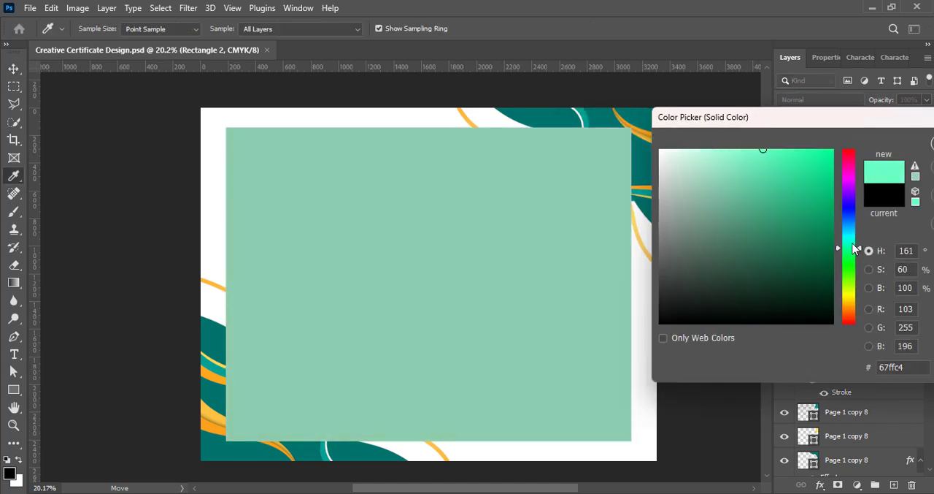
drag(750, 152, 666, 171)
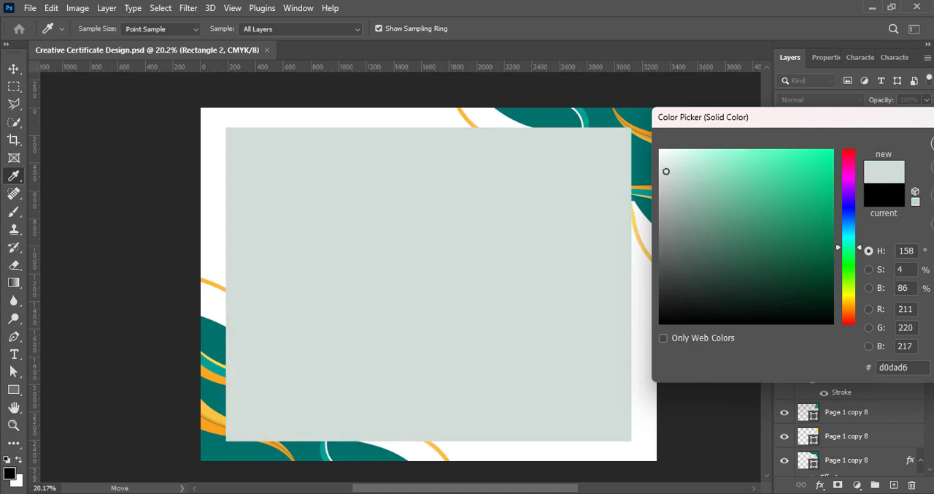
drag(881, 120, 725, 124)
click(809, 148)
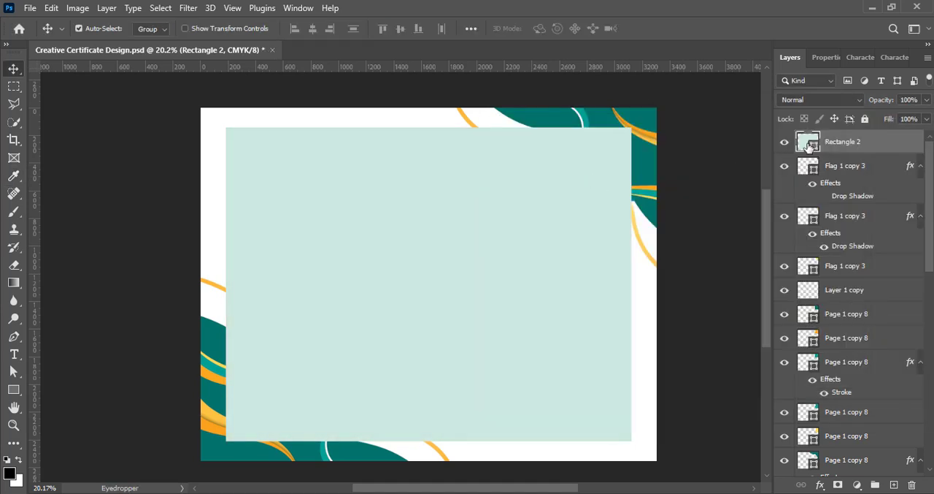
- Change the large rectangle's fill colour to a medium mint green
double_click(809, 146)
click(560, 190)
click(815, 148)
key(v)
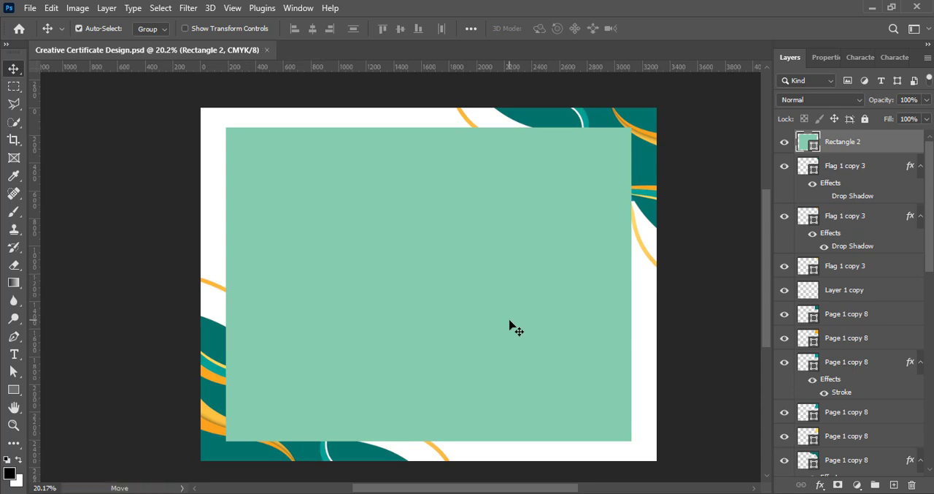
- Add a 29 px outside stroke to Rectangle 2 with a reversed, reflected yellow-to-orange gradient at 119°
right_click(815, 149)
click(811, 148)
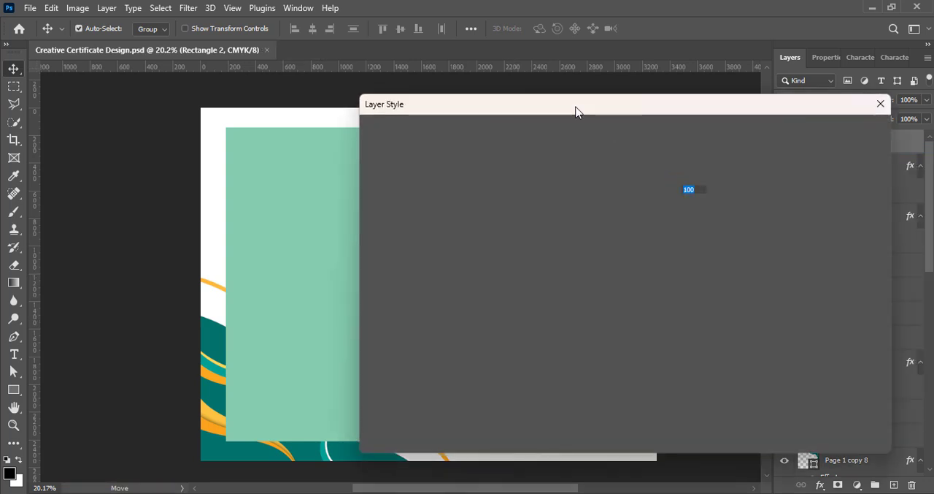
click(490, 238)
click(537, 243)
drag(708, 108, 763, 117)
- Try several blend modes on Rectangle 2's stroke, including Hard Mix, Hard Light, Multiply and Saturation
click(805, 212)
click(795, 317)
click(795, 213)
click(777, 378)
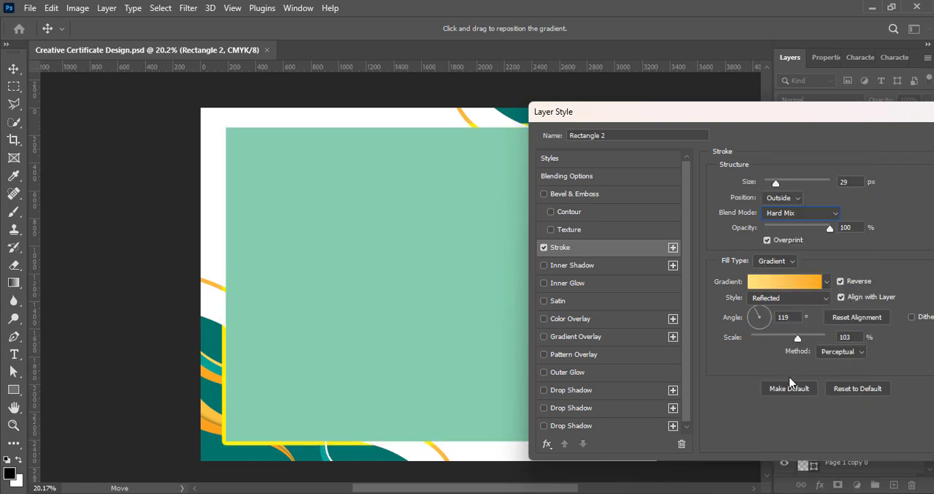
click(794, 212)
click(779, 337)
click(796, 212)
click(775, 204)
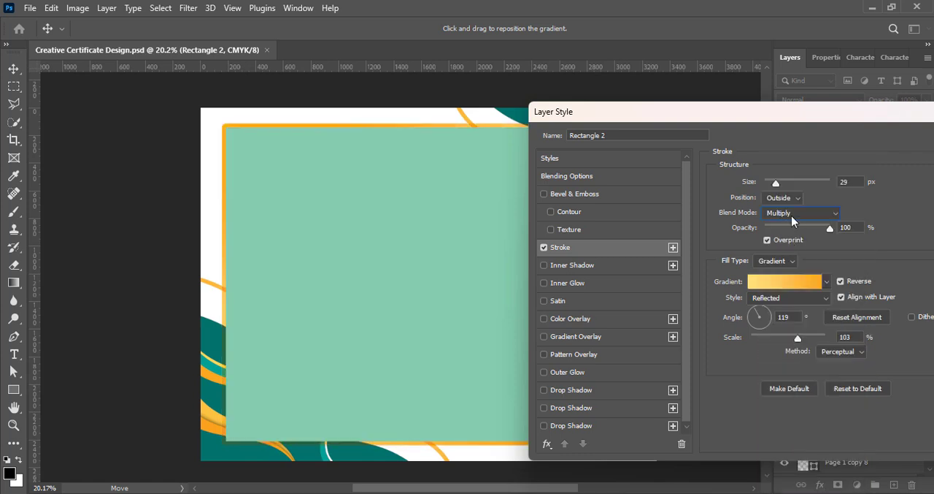
click(794, 212)
click(792, 415)
click(794, 213)
click(798, 424)
click(795, 212)
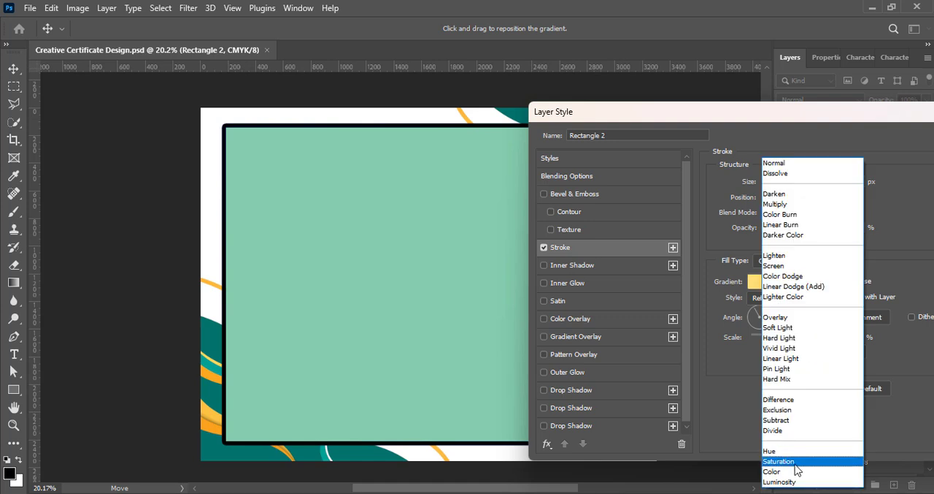
click(794, 460)
click(796, 213)
click(792, 214)
- Set the stroke's blend mode to Linear Burn, make it slightly thinner, apply the layer style and save
click(796, 213)
click(794, 226)
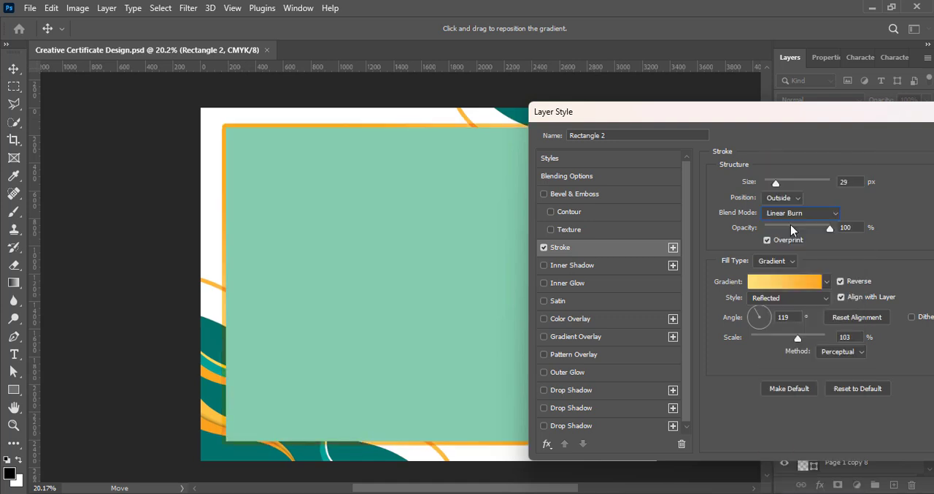
drag(777, 185, 775, 186)
mouse_move(788, 111)
mouse_down()
mouse_move(933, 197)
mouse_move(677, 194)
mouse_up()
click(897, 220)
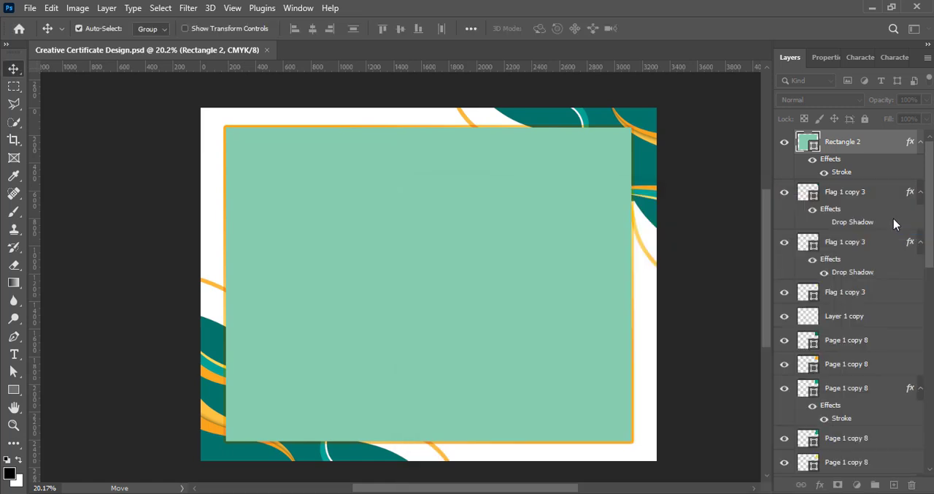
key(ctrl+s)
- Lower Rectangle 2's fill opacity to 59% and save the document
click(927, 119)
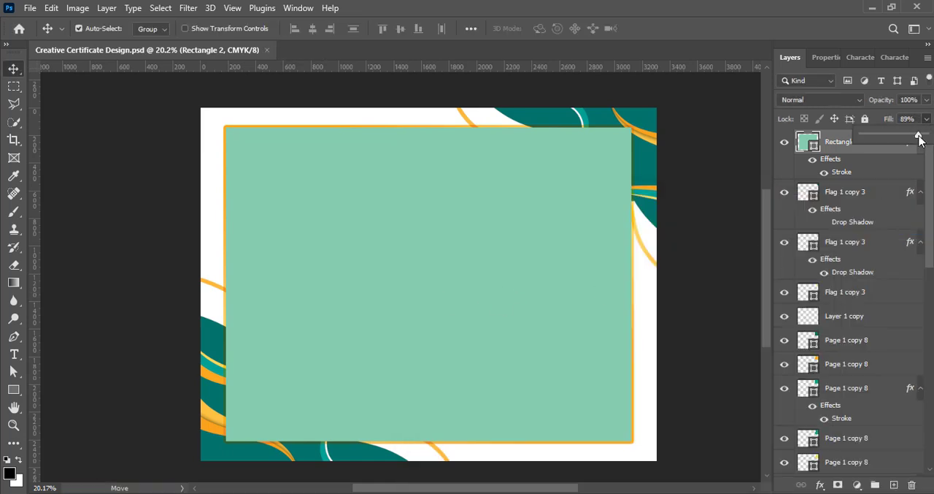
drag(924, 136, 903, 139)
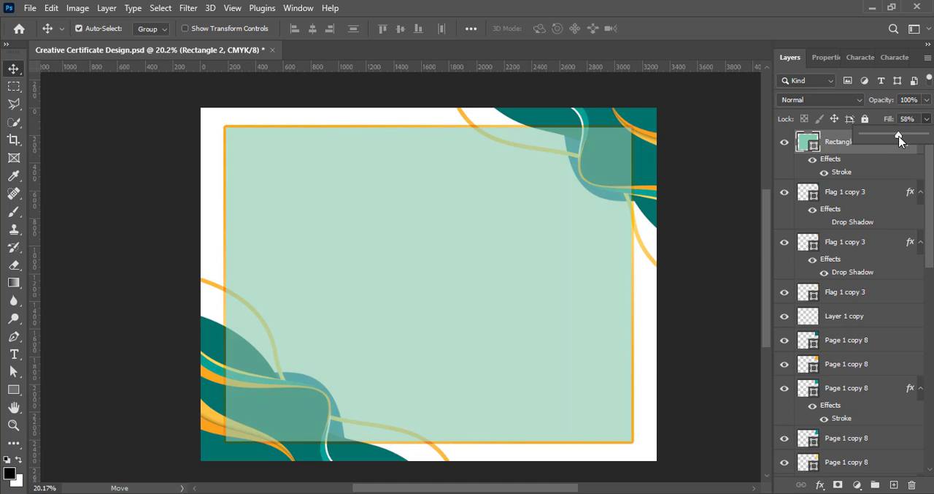
click(588, 314)
key(ctrl+s)
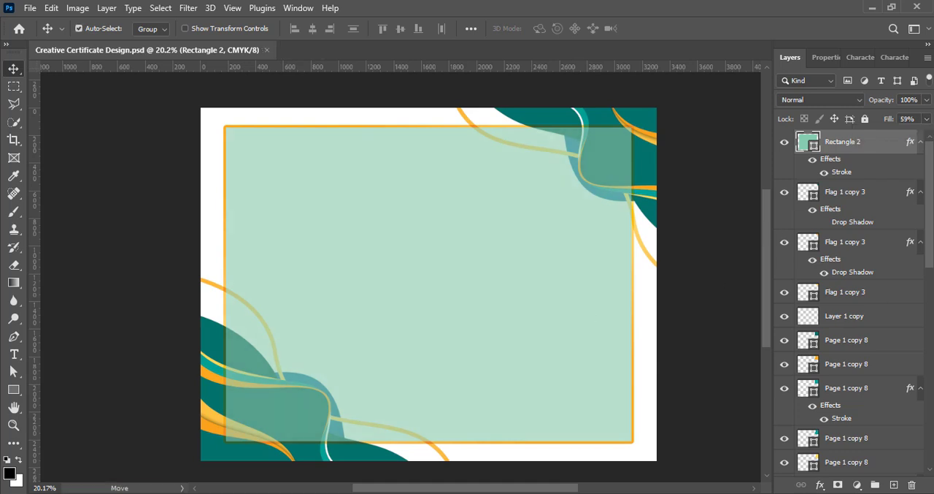
- Duplicate Rectangle 2, scale the copy to about 90% around the page centre and save
key(ctrl+j)
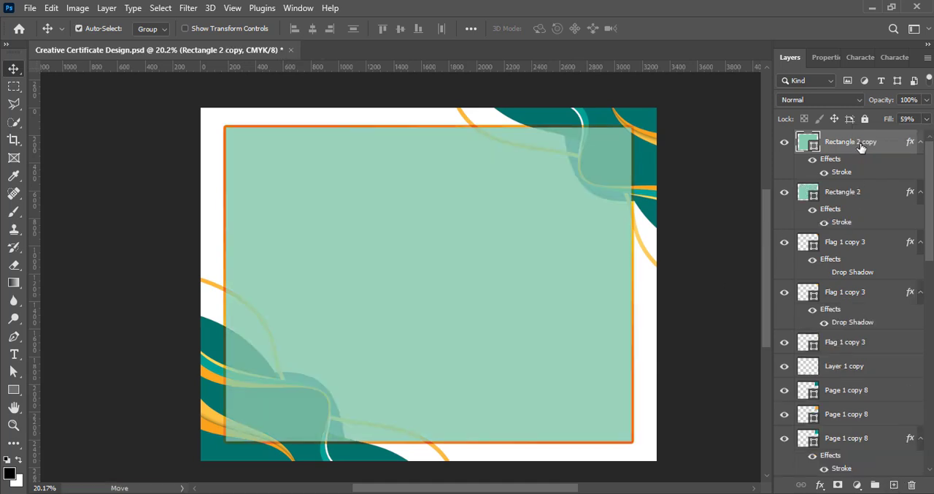
key(ctrl+t)
drag(428, 127, 427, 151)
drag(441, 312, 446, 297)
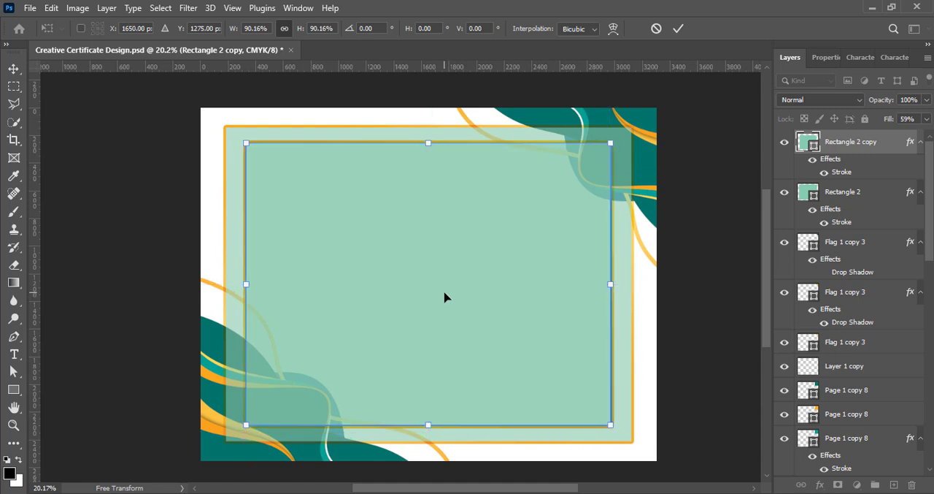
click(679, 30)
key(ctrl+s)
- Scale Rectangle 2 copy up to about 106%, keeping it inside the outer rectangle's border
key(ctrl+t)
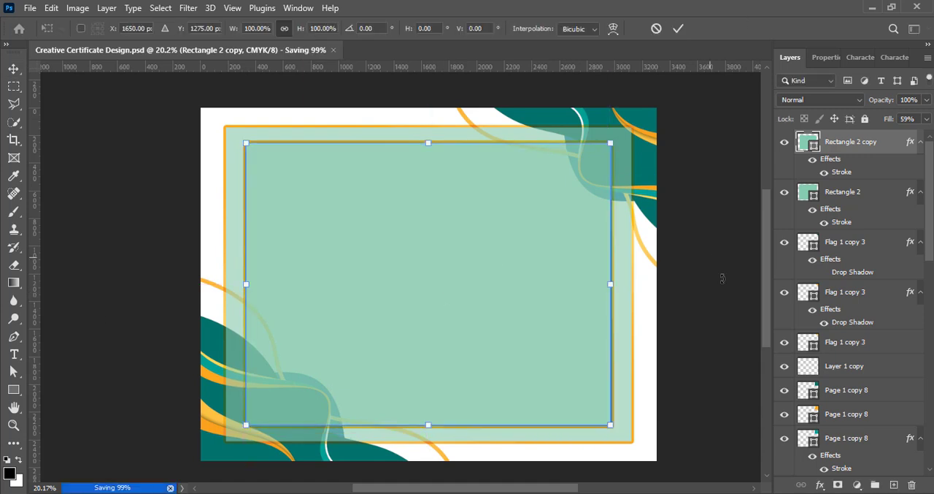
drag(245, 145, 236, 137)
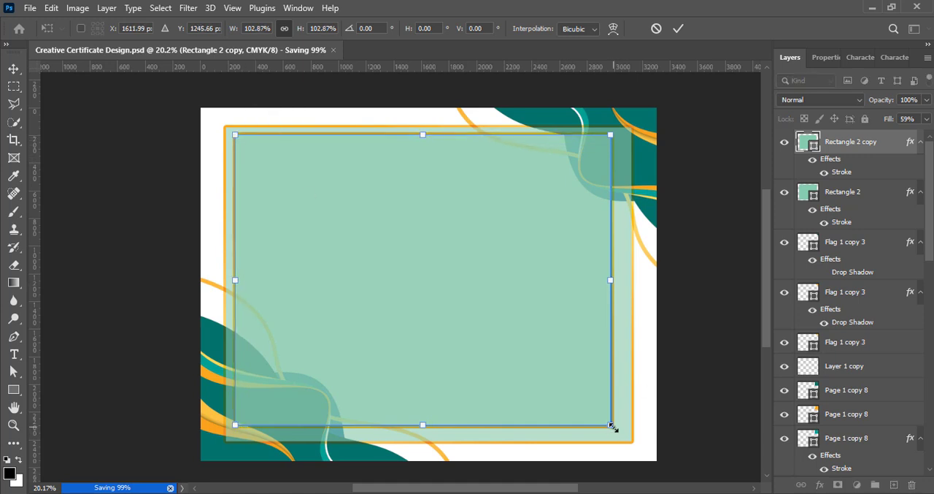
drag(612, 426, 625, 433)
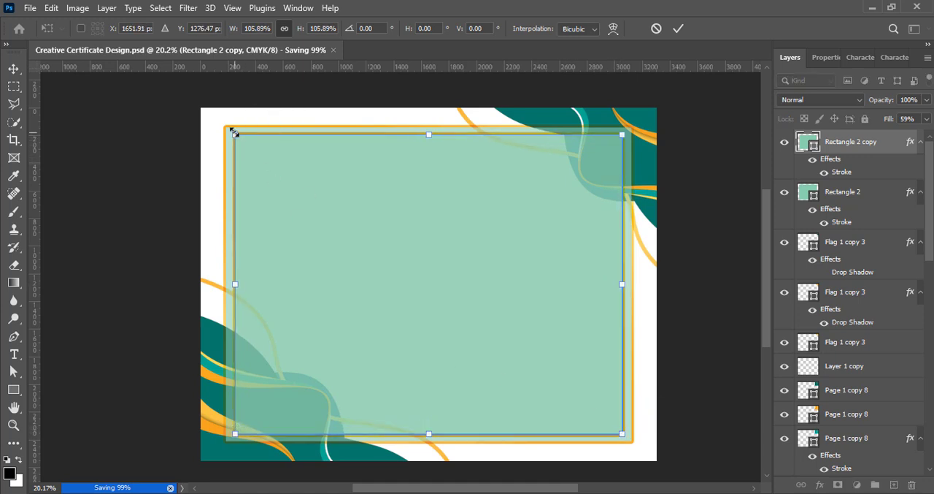
drag(233, 132, 232, 131)
- Adjust the height of Rectangle 2 copy until its gap to the outer rectangle is even on all sides, apply and save
drag(429, 134, 429, 138)
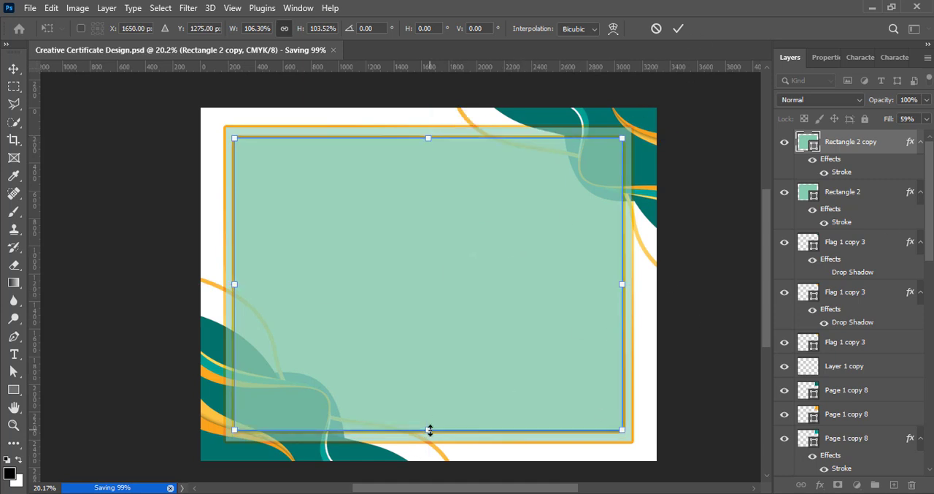
drag(430, 431, 432, 433)
drag(447, 329, 443, 330)
drag(431, 432, 428, 435)
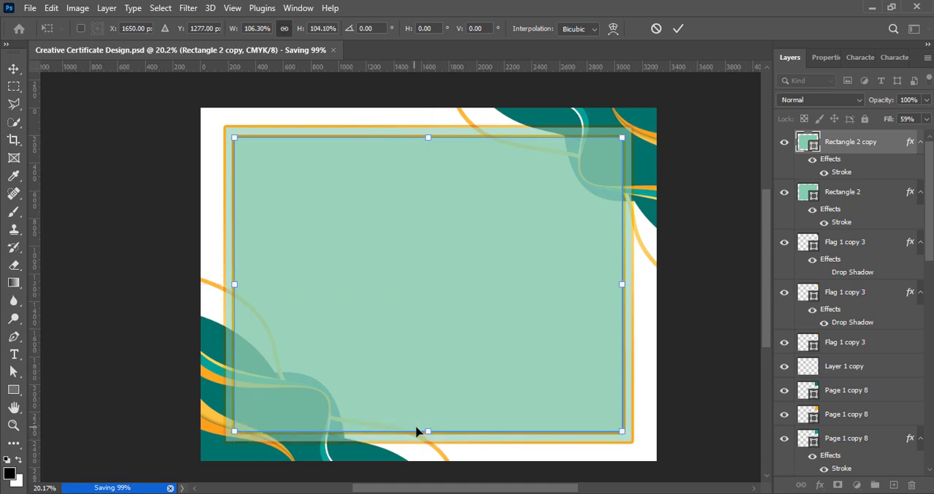
drag(432, 135, 432, 131)
drag(429, 262, 430, 265)
key(Return)
click(698, 225)
key(ctrl+s)
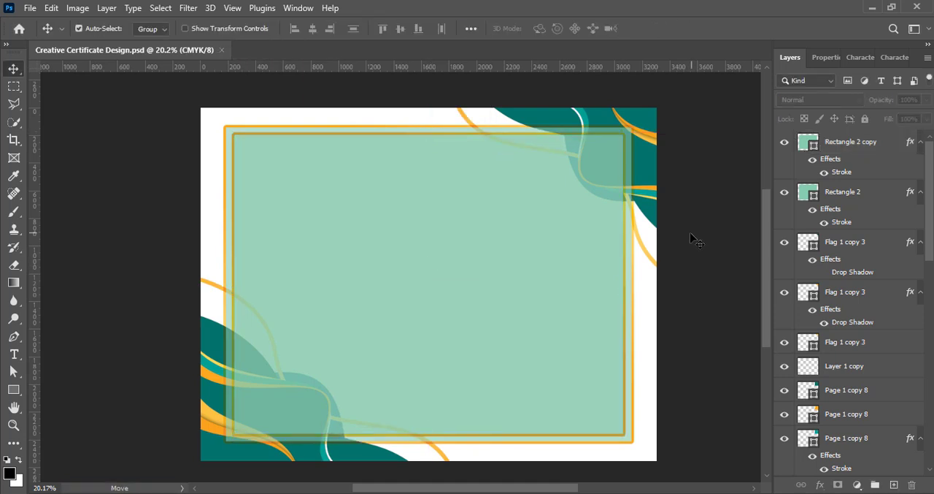
- Set Rectangle 2 copy's fill opacity to 28% and its blend mode to Linear Dodge (Add)
click(843, 191)
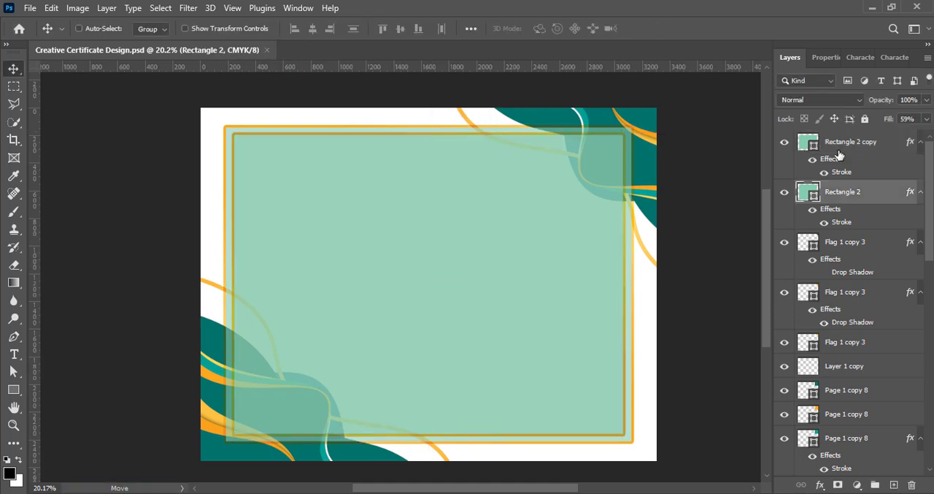
click(838, 149)
key(shift+2)
key(shift+8)
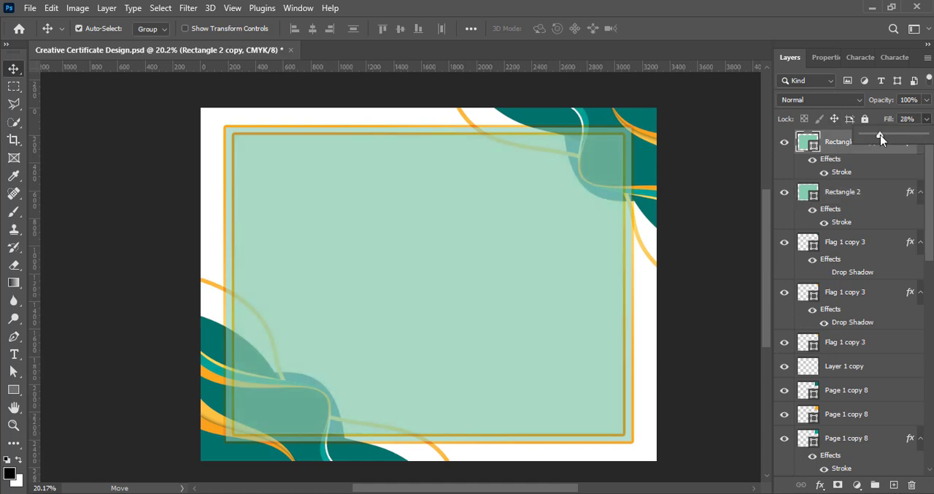
click(821, 100)
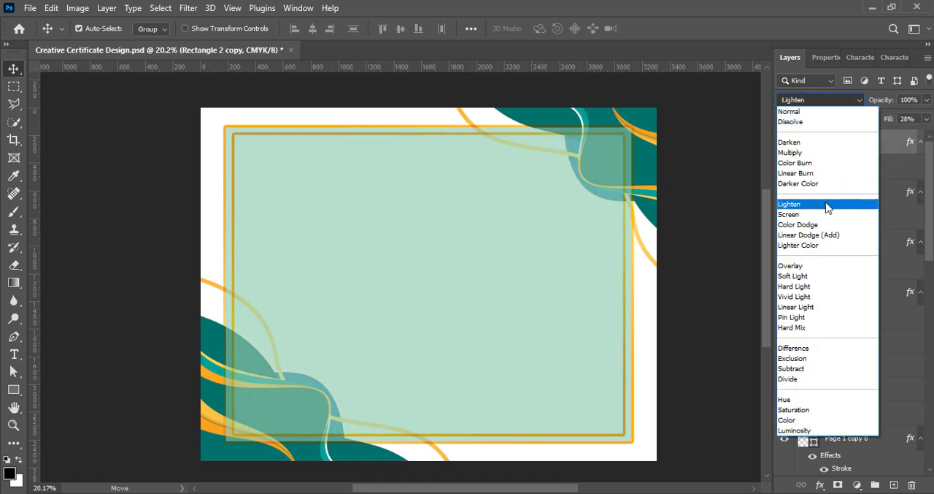
click(829, 235)
click(673, 308)
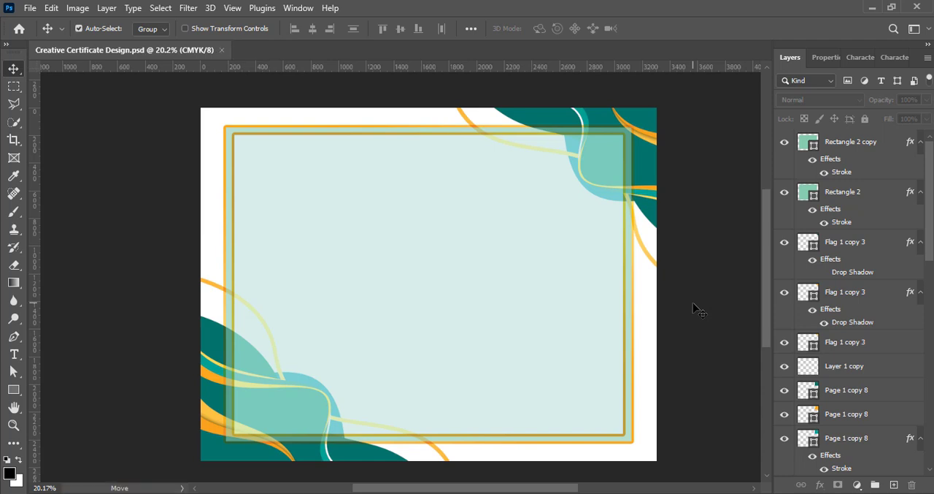
- Change the background Rectangle 1's fill from white to a very pale blue and save
scroll(878, 402, down, 10)
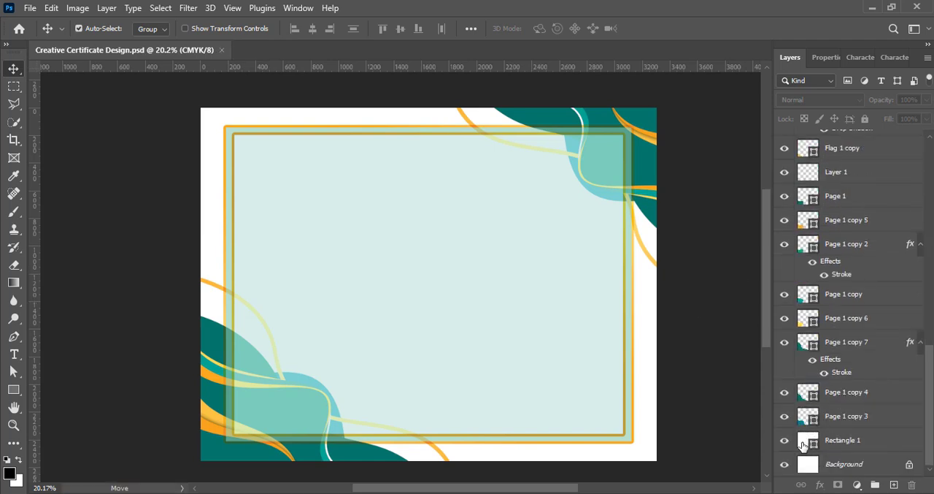
double_click(808, 440)
click(553, 272)
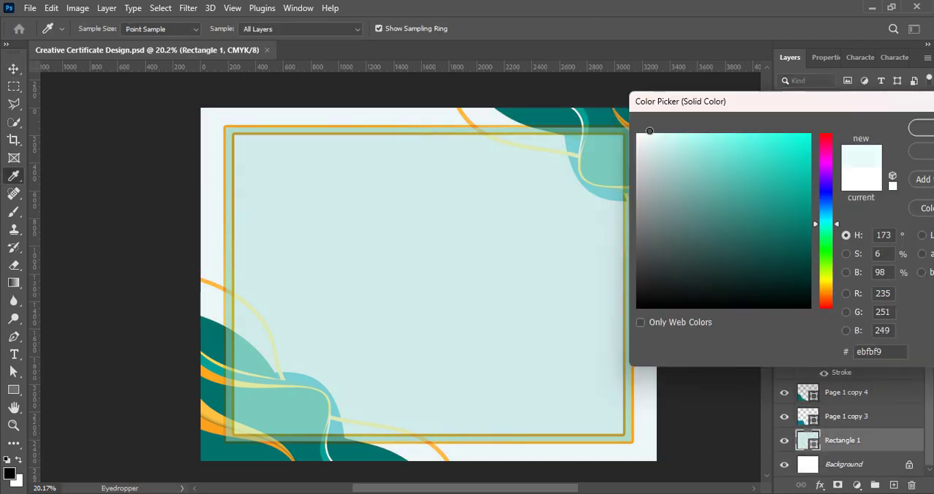
mouse_move(832, 229)
mouse_down()
mouse_move(829, 208)
mouse_move(829, 271)
mouse_move(829, 208)
mouse_move(829, 229)
mouse_up()
click(924, 128)
click(727, 421)
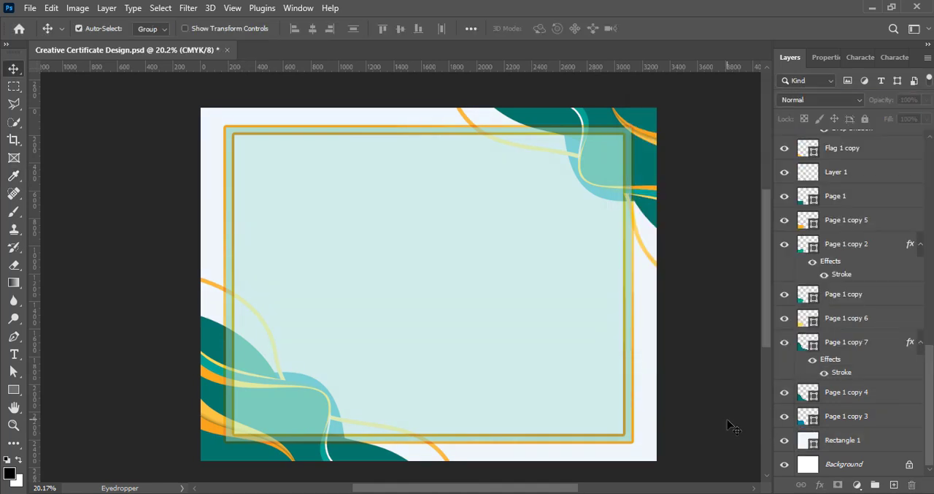
key(ctrl+s)
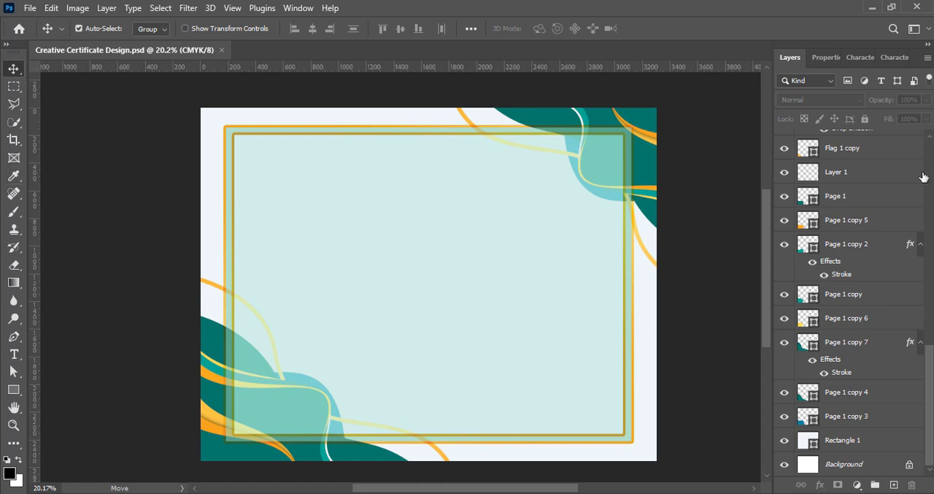
- Move Rectangle 2 and Rectangle 2 copy beneath all the wave layers, directly above Rectangle 1, and save
scroll(854, 187, up, 5)
mouse_move(853, 150)
mouse_down()
mouse_move(892, 448)
mouse_move(856, 478)
mouse_move(867, 439)
mouse_up()
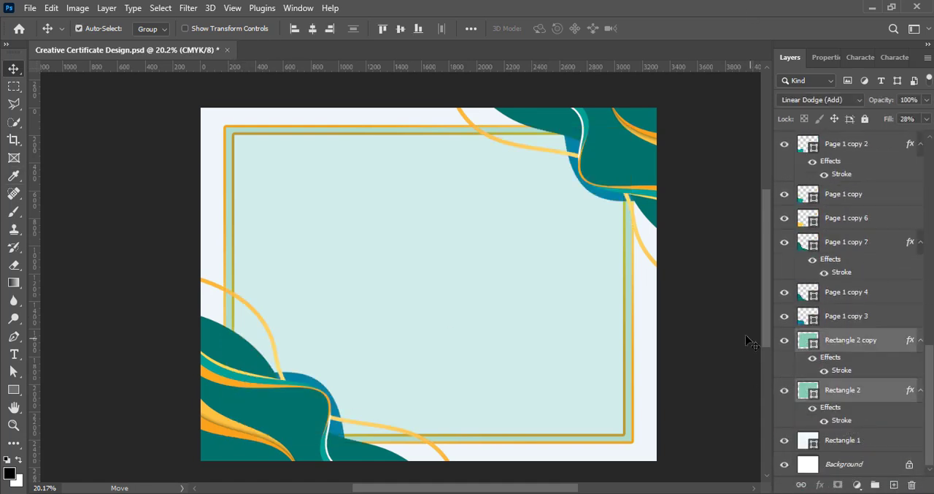
key(ctrl+s)
- Enlarge both frame rectangles together around their centre so the outer border sits closer to the page edges
shift+click(850, 341)
key(ctrl+t)
drag(429, 441, 428, 451)
drag(432, 335, 433, 333)
click(676, 30)
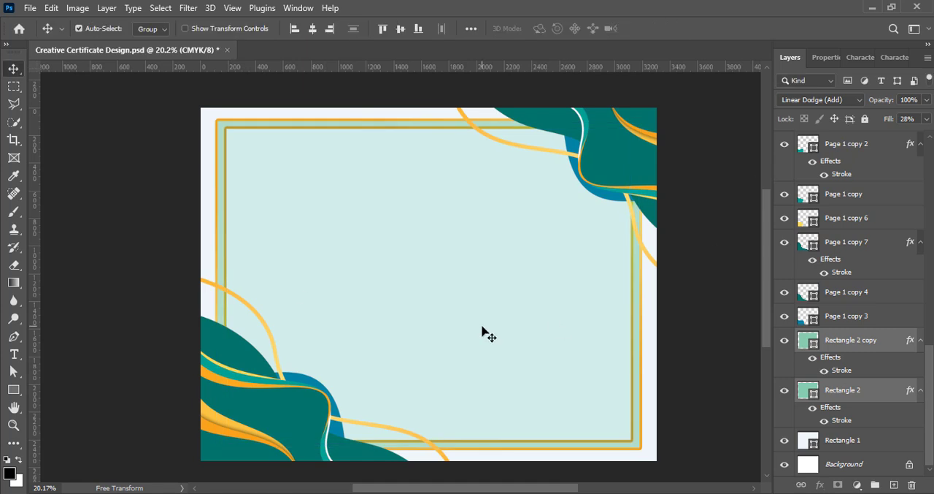
- Set Rectangle 2 copy's fill opacity to 0% and its blend mode to Normal
click(874, 342)
drag(885, 136, 838, 149)
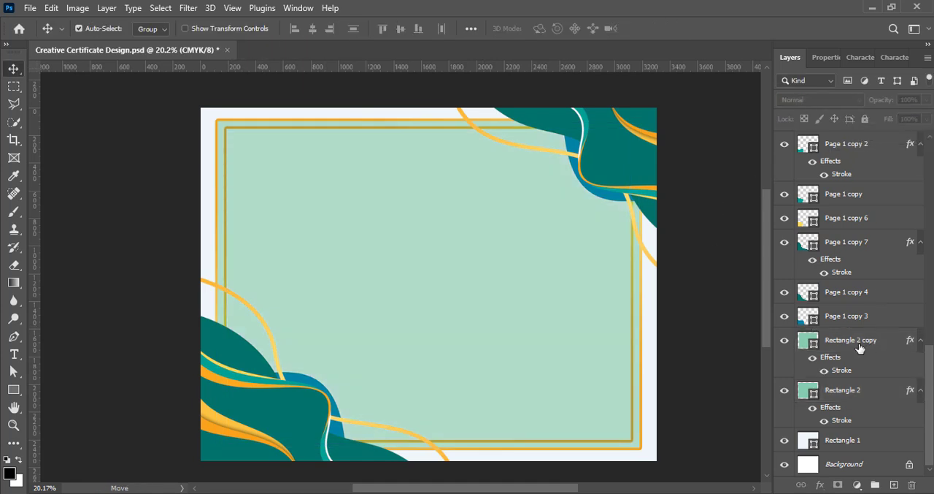
click(818, 99)
click(801, 106)
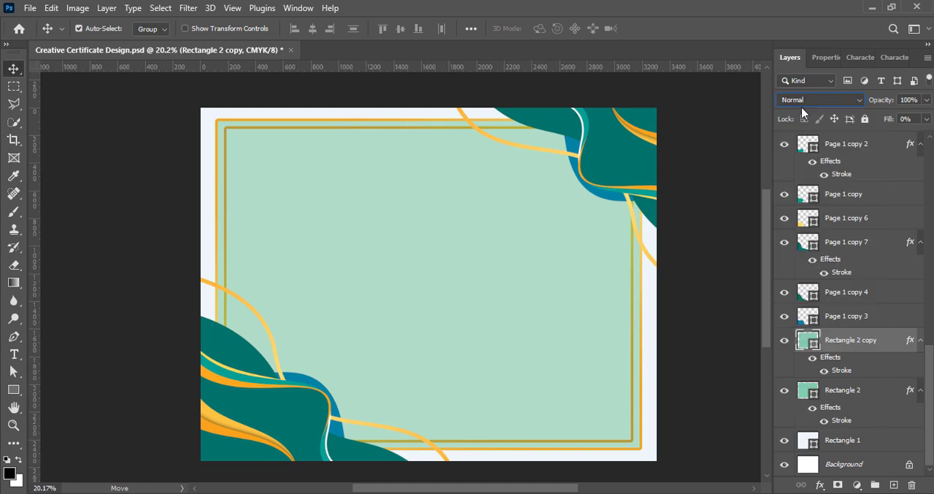
- Change Rectangle 2 copy's fill colour to white, set its fill opacity to 85% and save
double_click(812, 348)
drag(599, 176, 572, 134)
click(870, 129)
drag(925, 140, 922, 138)
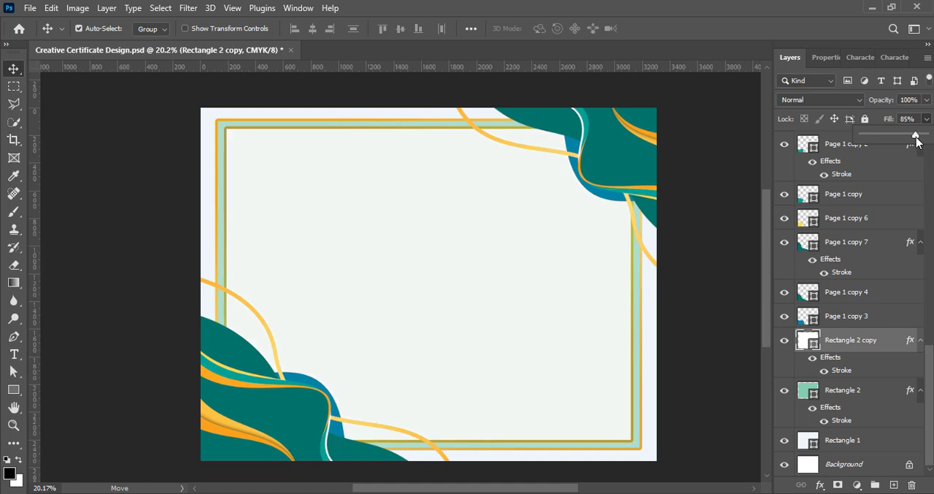
click(723, 268)
key(ctrl+s)
- Duplicate Rectangle 2 and Rectangle 2 copy together and shrink the duplicates into a second frame nested inside the first
click(847, 392)
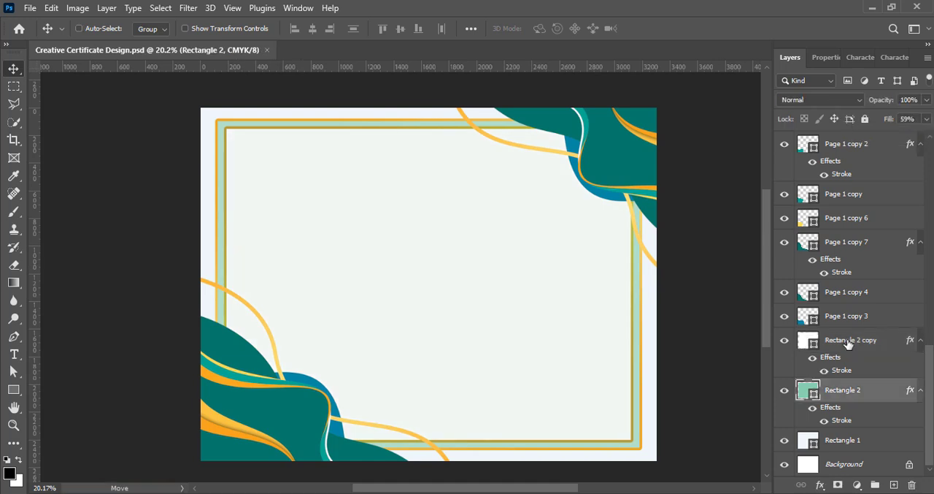
shift+click(848, 343)
key(ctrl+j)
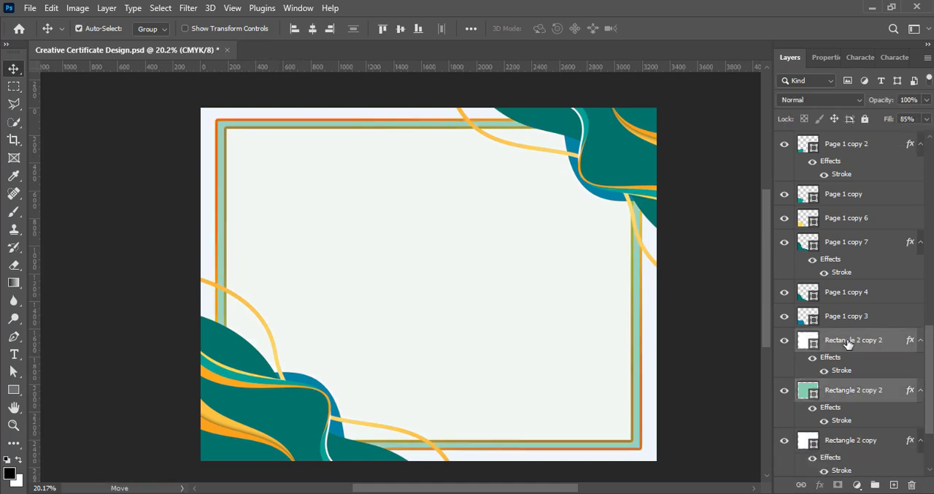
key(ctrl+t)
drag(639, 286, 598, 287)
drag(434, 332, 454, 328)
drag(428, 431, 429, 423)
drag(430, 333, 430, 344)
click(679, 29)
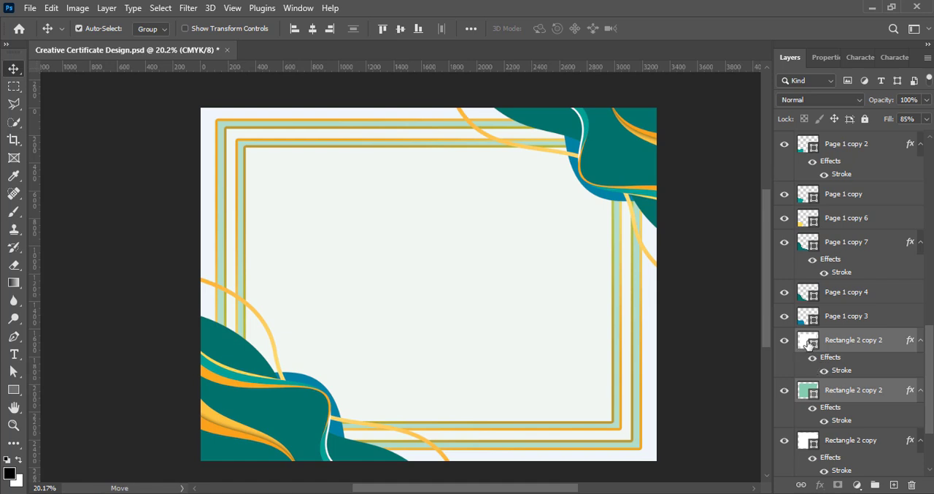
- Hide the stroke effect on the white rectangle of the inner frame
click(824, 370)
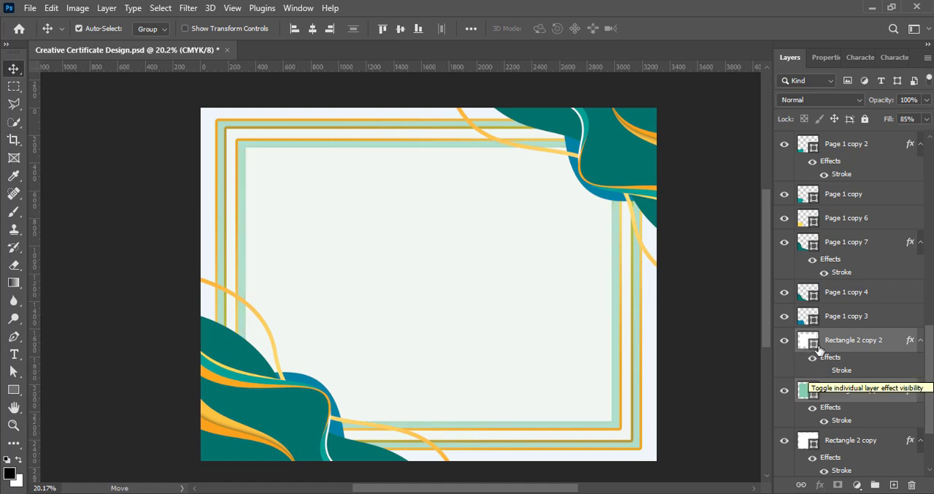
- Change the white inner-frame rectangle's fill colour to the pale green sampled from the inner frame's border and save
double_click(807, 346)
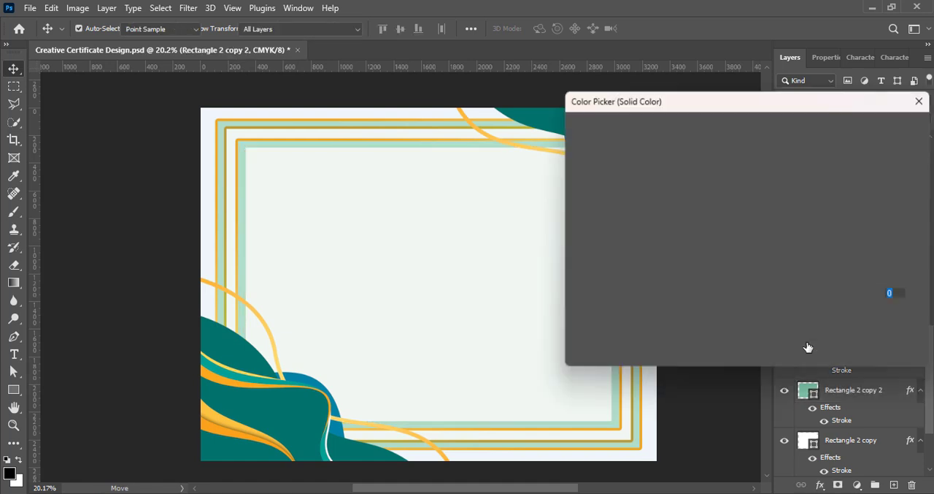
click(243, 155)
click(881, 129)
click(750, 398)
key(ctrl+s)
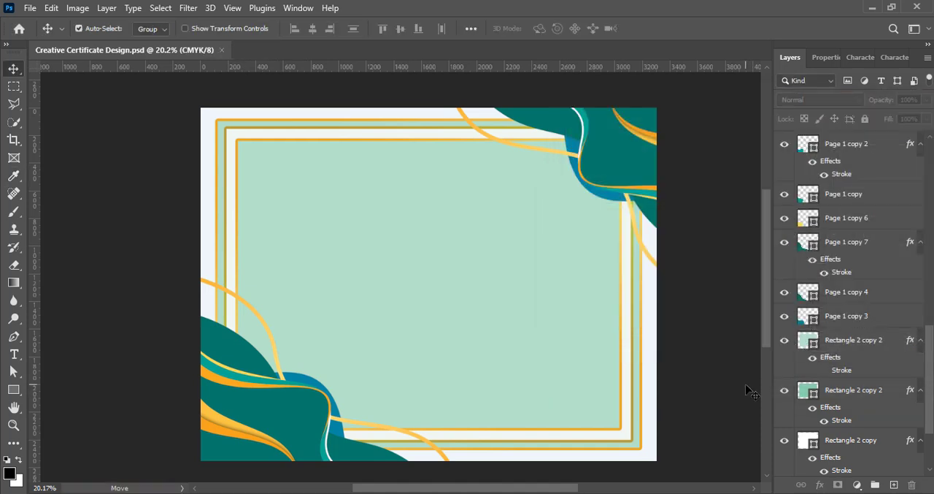
- Set the gold gradient stroke of the inner frame's green rectangle, the lower Rectangle 2 copy 2, to 10 px
right_click(811, 343)
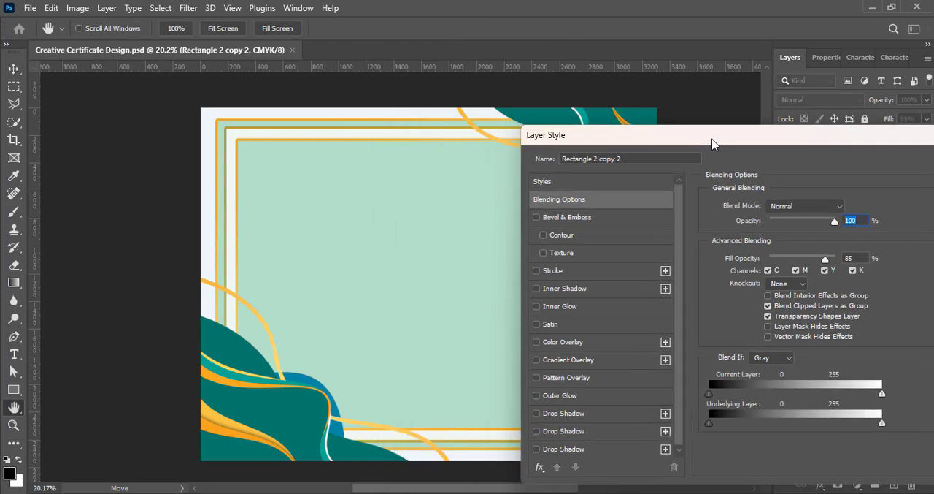
key(Return)
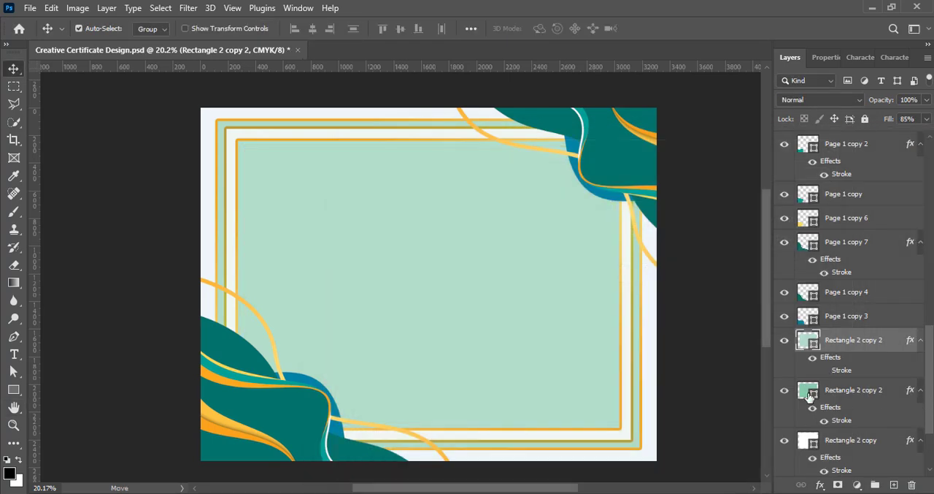
right_click(809, 396)
click(799, 125)
click(545, 271)
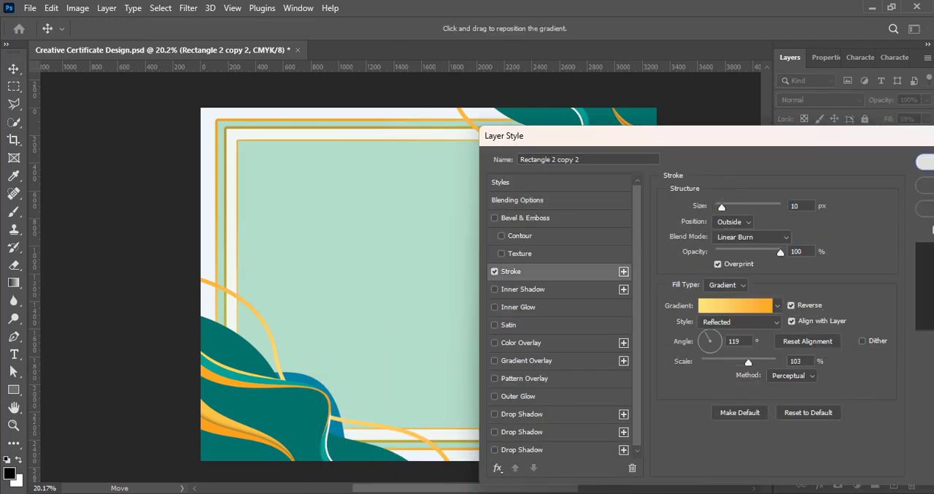
key(Return)
click(631, 441)
- Set the stroke size of the outer frame's white rectangle, Rectangle 2 copy, to 10 px
scroll(845, 424, down, 2)
right_click(809, 344)
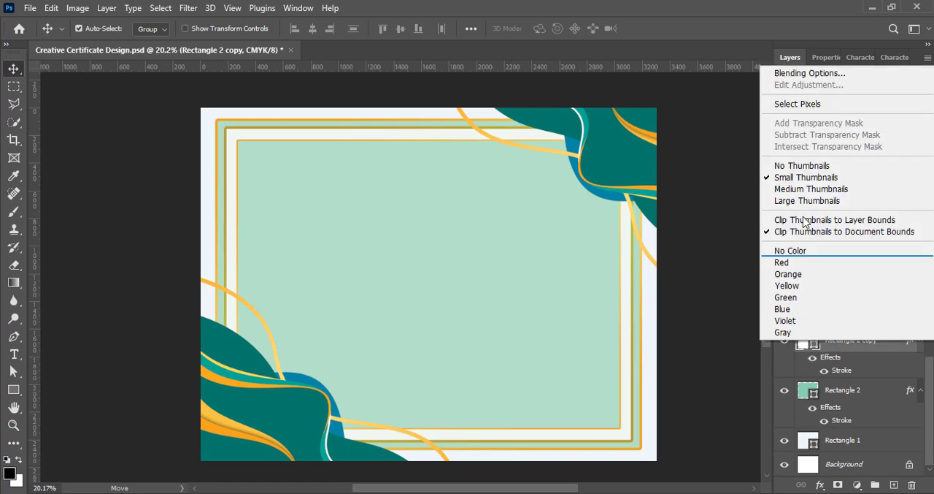
click(810, 73)
click(484, 271)
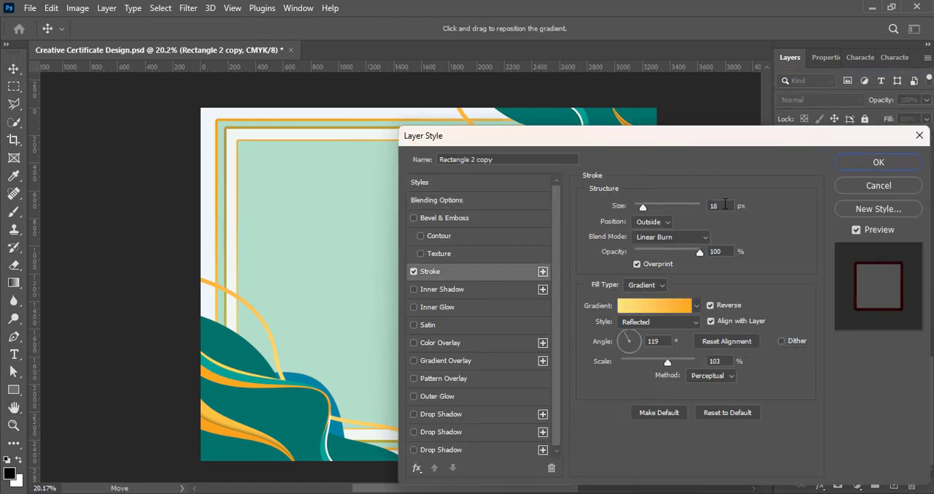
double_click(726, 205)
text(10)
click(865, 168)
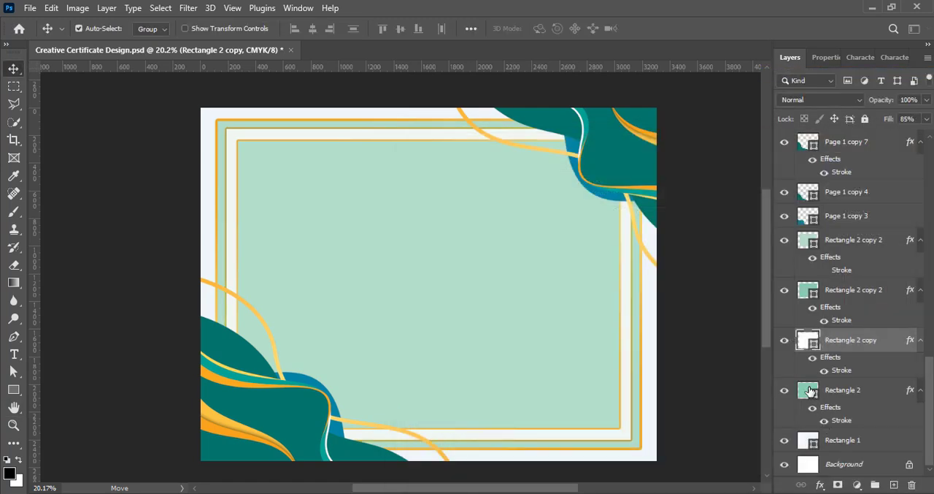
- Set the stroke size of the outer frame's green rectangle, Rectangle 2, to 10 px
right_click(811, 389)
click(826, 48)
click(466, 272)
drag(730, 206, 688, 207)
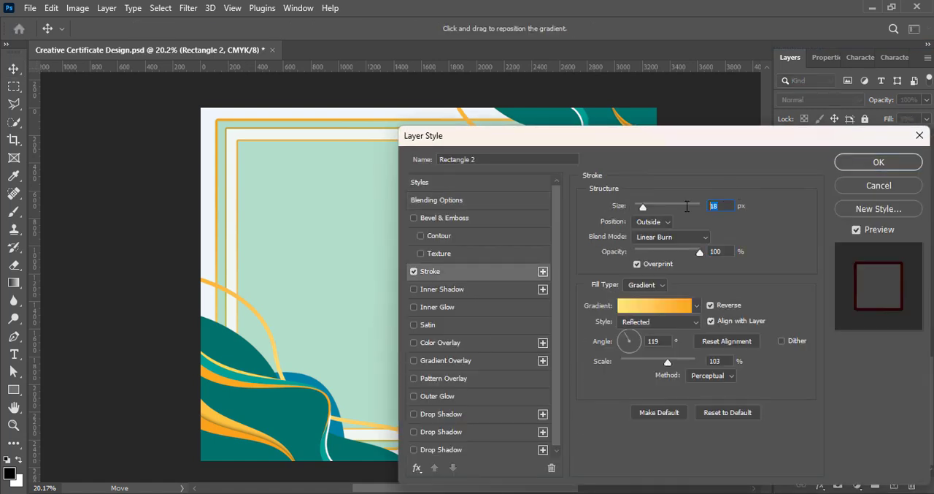
text(10)
key(Return)
click(707, 117)
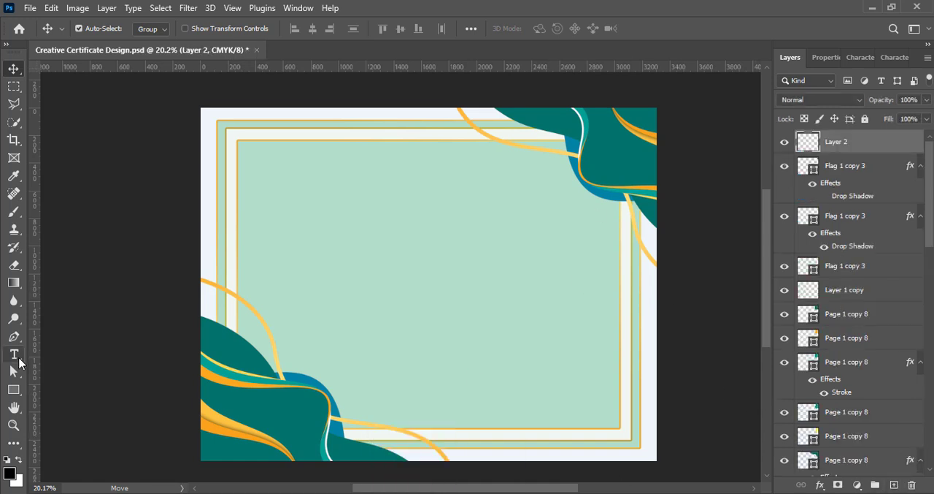
- Add the text "CERTIFICATE OF ACHIEVEMENT" and centre it near the top of the inner frame
click(14, 353)
click(344, 181)
text(CERTIFICATE OF ACHIEVEMENT)
scroll(350, 194, up, 2)
click(14, 69)
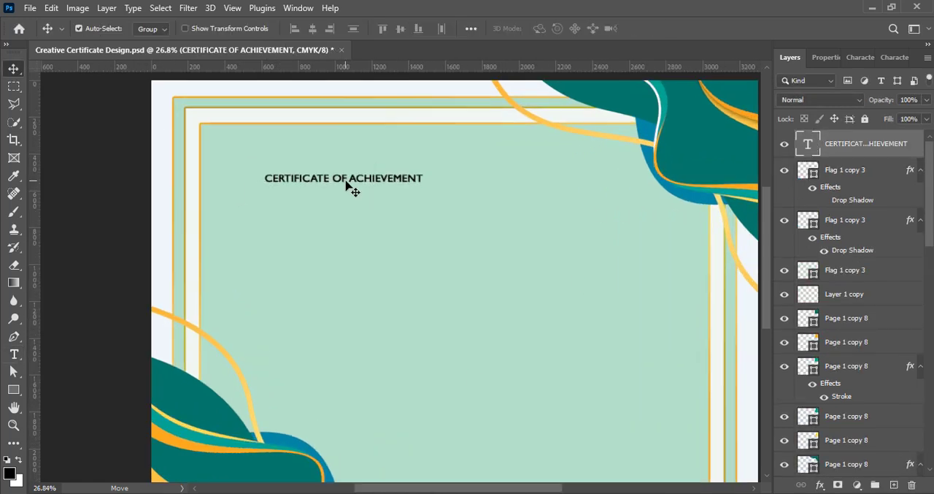
drag(347, 180, 458, 171)
- Break the title onto two lines, with "OF ACHIEVEMENT" below "CERTIFICATE"
double_click(452, 169)
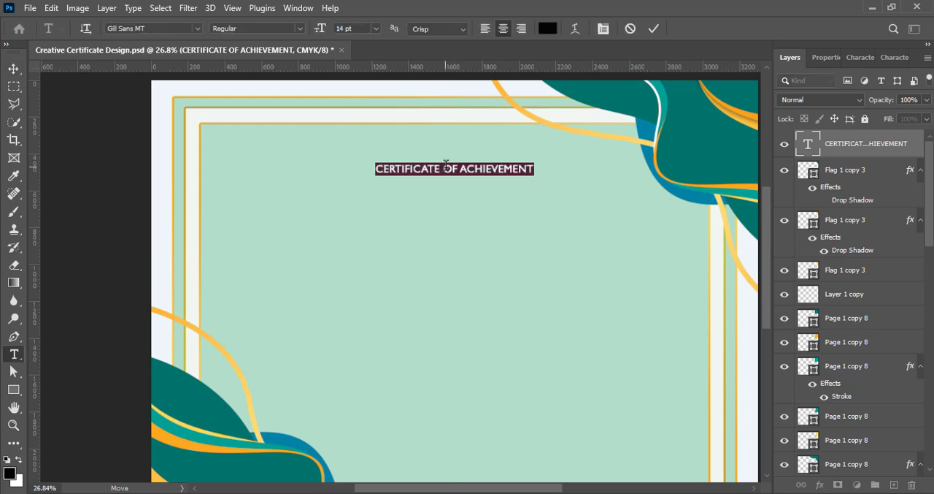
click(446, 166)
key(Return)
key(ctrl+a)
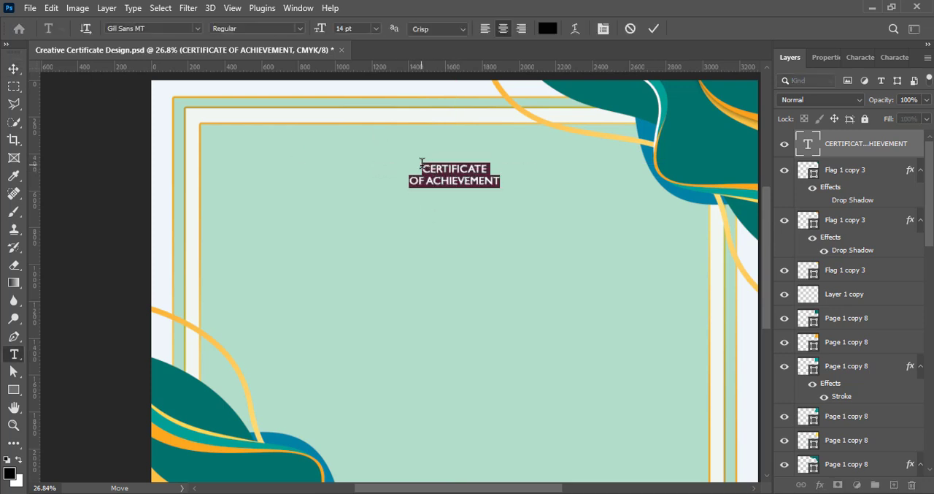
- Set the word "CERTIFICATE" in Californian FB at 48 pt
drag(422, 164, 531, 165)
click(861, 58)
click(867, 82)
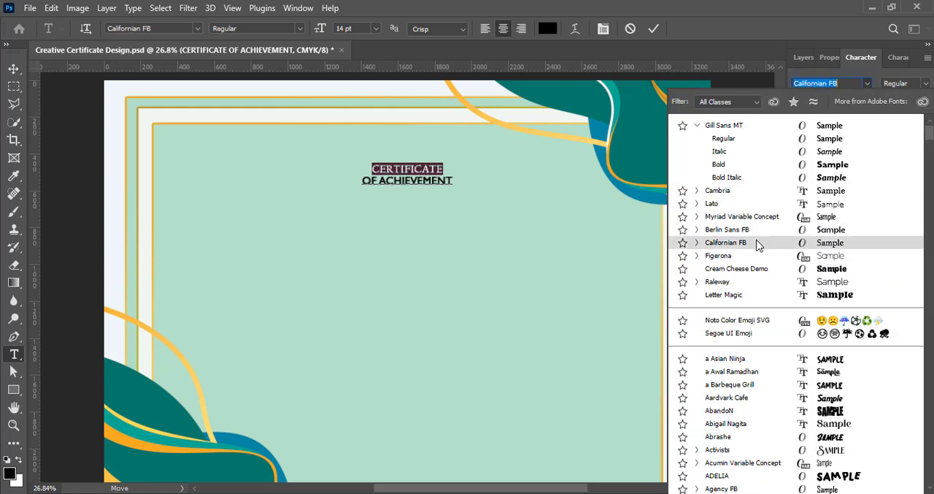
click(760, 248)
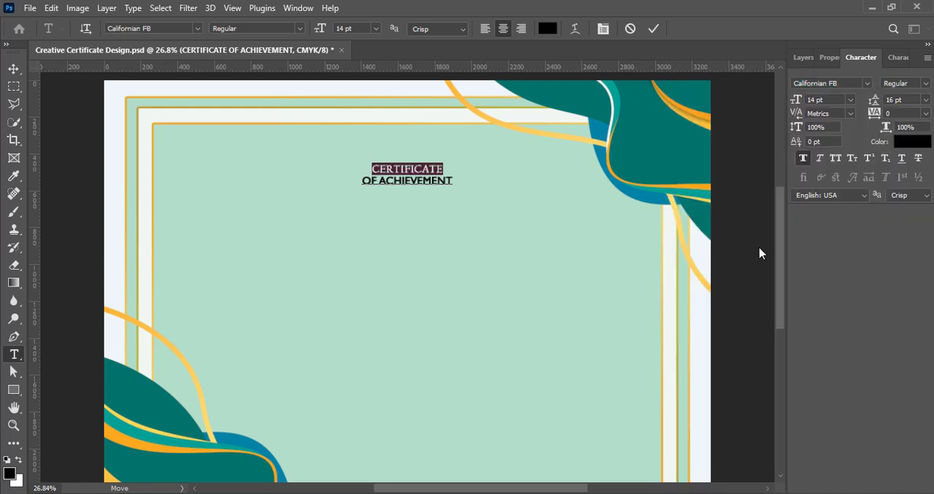
click(851, 99)
click(817, 245)
click(850, 100)
click(823, 248)
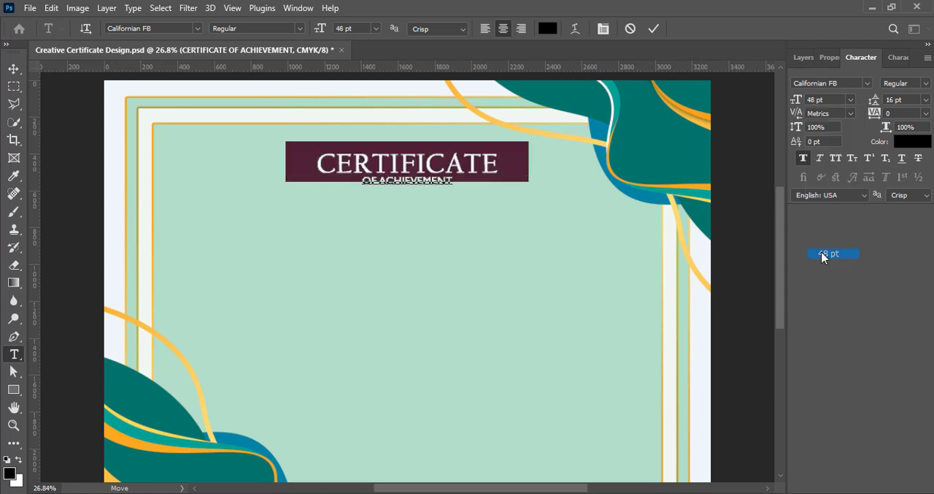
- Set the "OF ACHIEVEMENT" line to 24 pt with 30 pt leading
drag(361, 182, 453, 181)
click(850, 99)
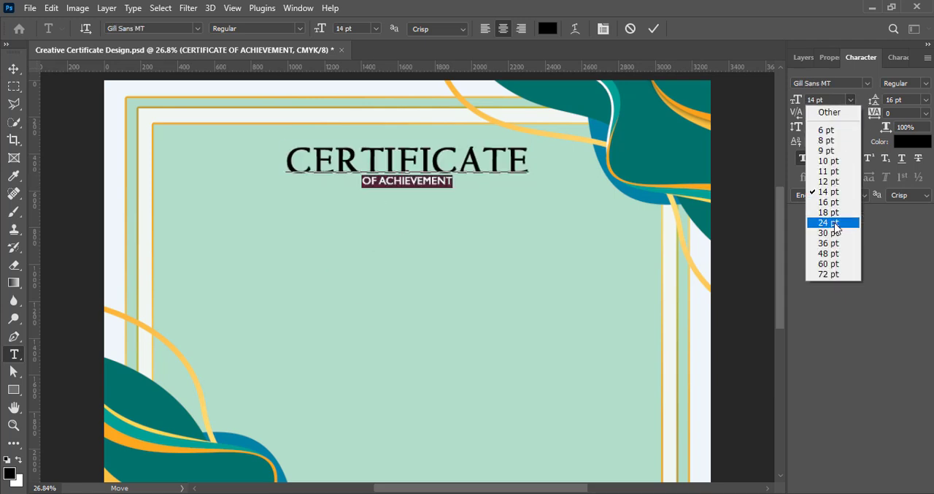
click(828, 222)
click(926, 100)
click(902, 233)
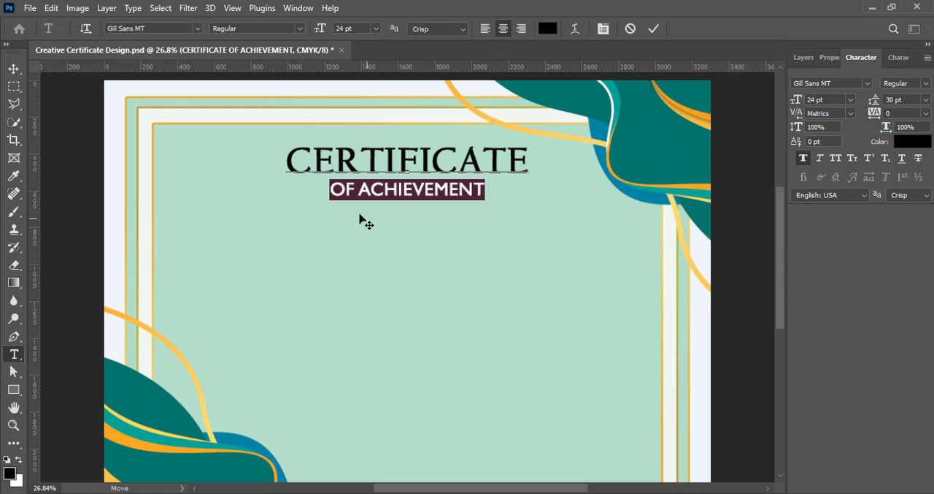
- Set the "OF ACHIEVEMENT" line in Algerian without faux bold, move the whole title slightly down and save
click(869, 83)
scroll(730, 328, down, 5)
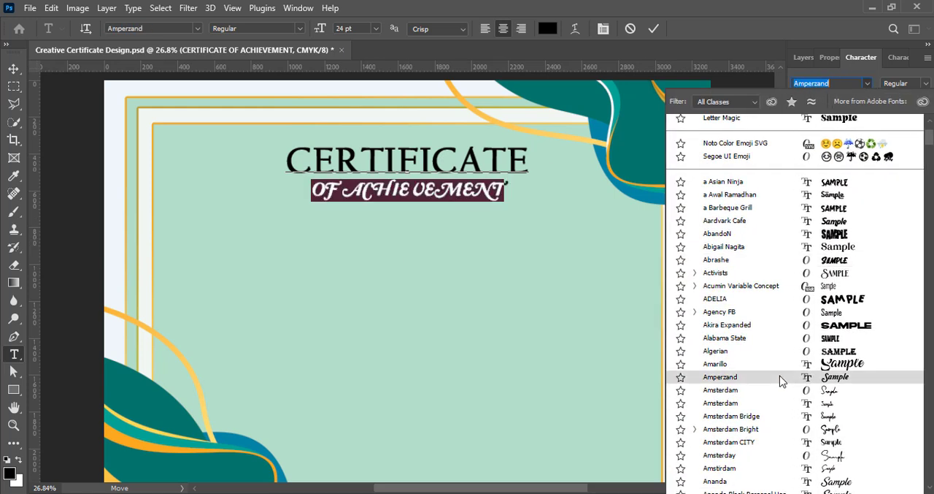
click(771, 354)
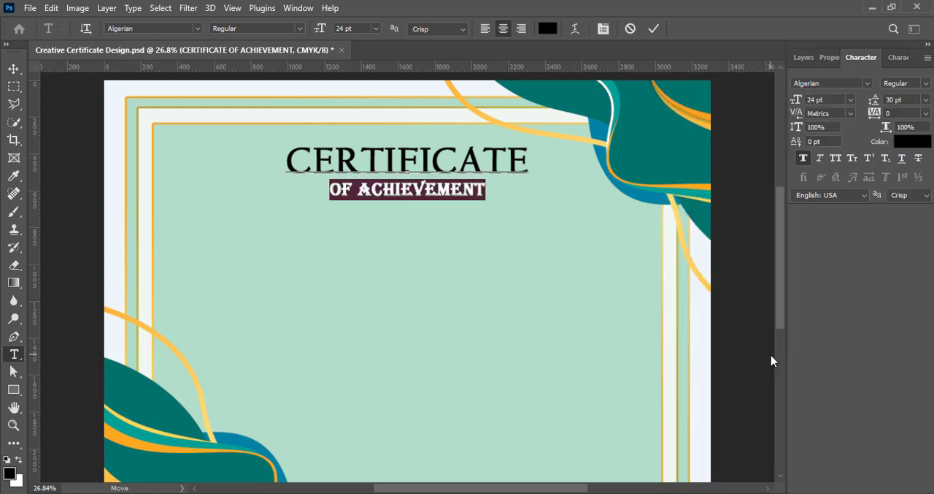
click(803, 159)
click(654, 29)
key(v)
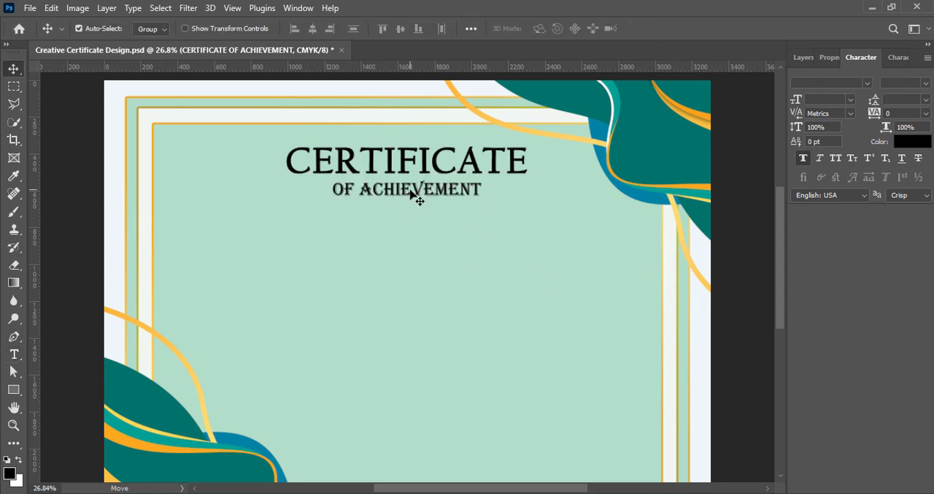
drag(416, 194, 411, 208)
key(ctrl+s)
- Colour the word "CERTIFICATE" dark teal #004743, starting from the green of the corner wave
double_click(409, 187)
click(548, 28)
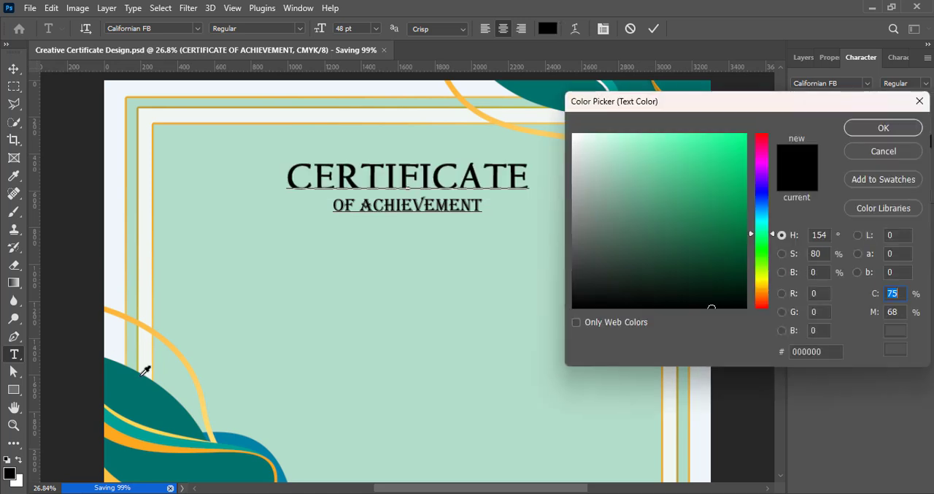
click(145, 459)
drag(746, 242, 757, 255)
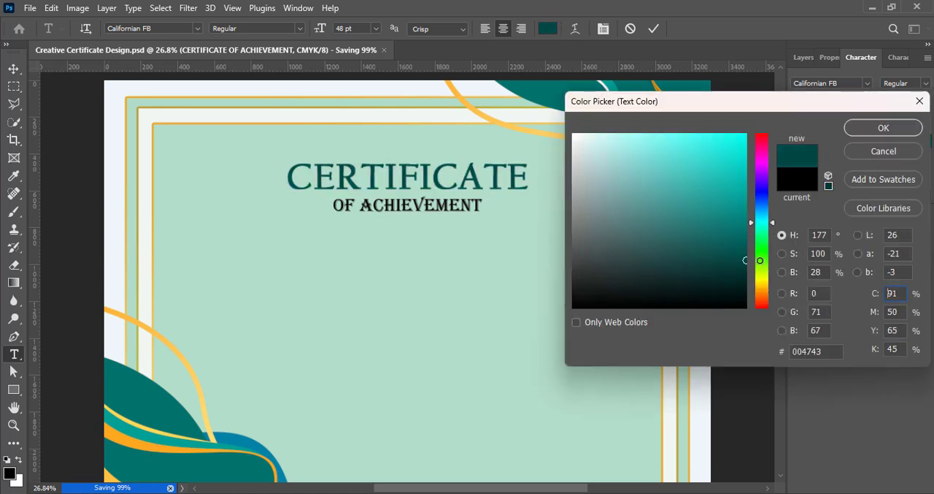
click(896, 132)
click(654, 29)
key(v)
- Set the fill opacity of the inner frame's upper pale green rectangle to 40%
click(586, 360)
click(803, 58)
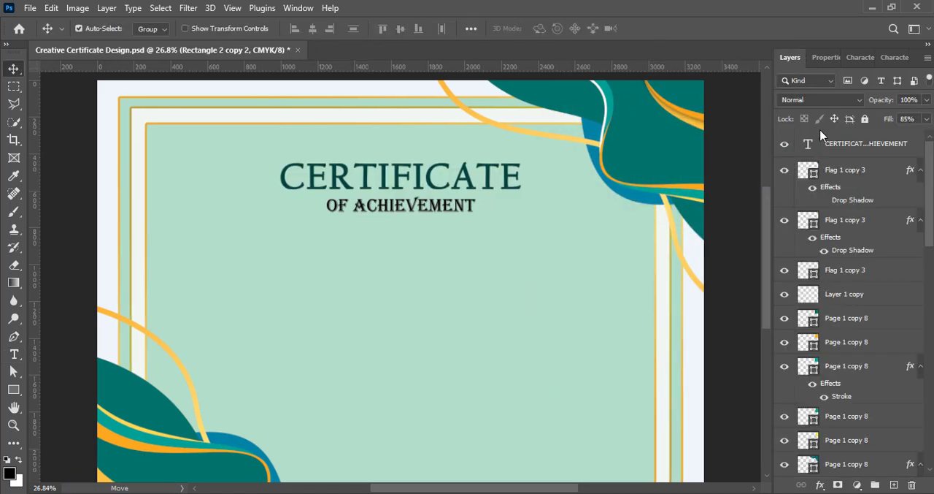
scroll(870, 340, down, 3)
scroll(872, 345, down, 4)
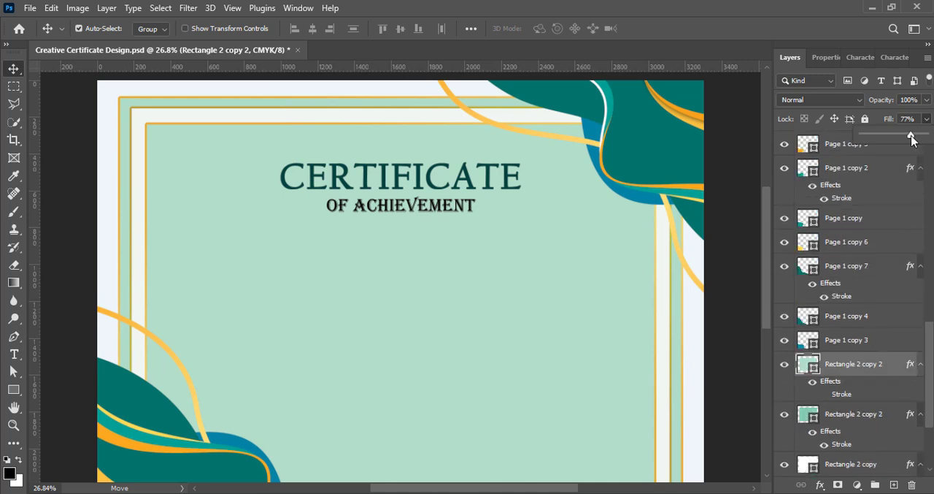
click(739, 321)
scroll(801, 332, down, 1)
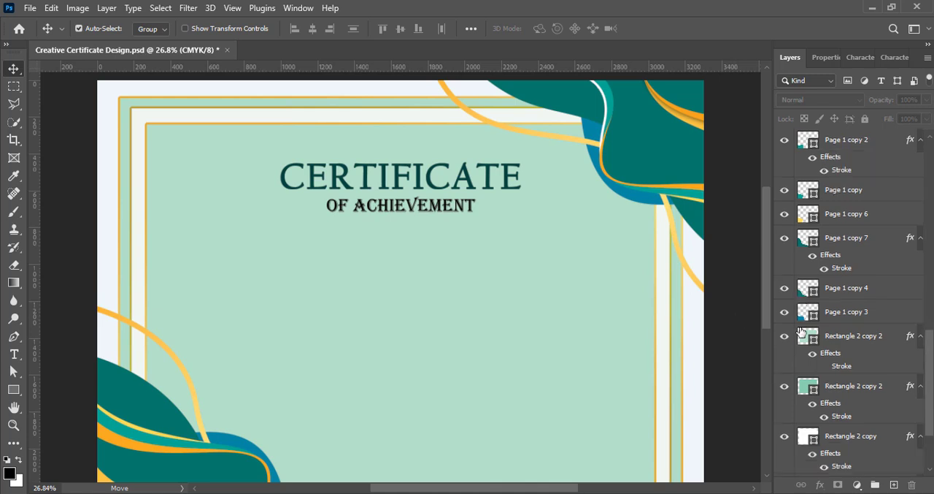
- Set the fill opacity of the inner frame's lower green rectangle to 46%, add a new layer on top of the stack and save
click(852, 394)
click(862, 336)
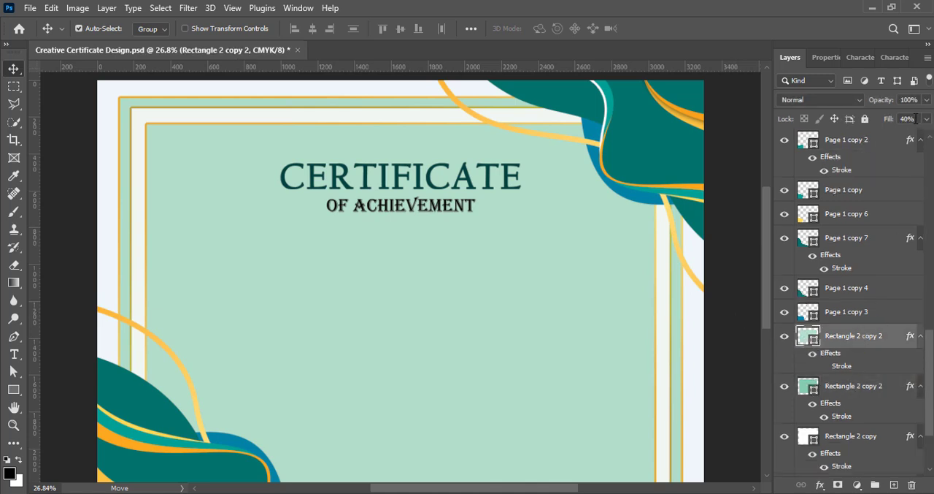
click(886, 378)
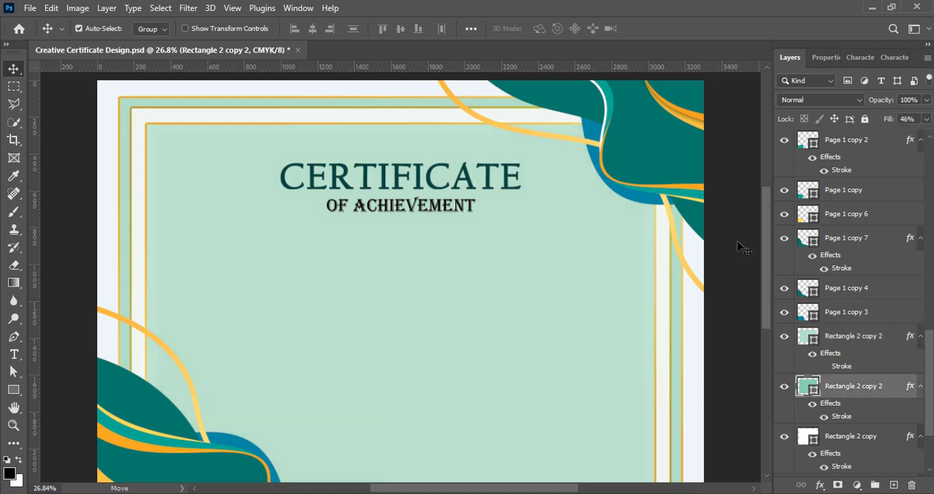
click(738, 247)
click(895, 485)
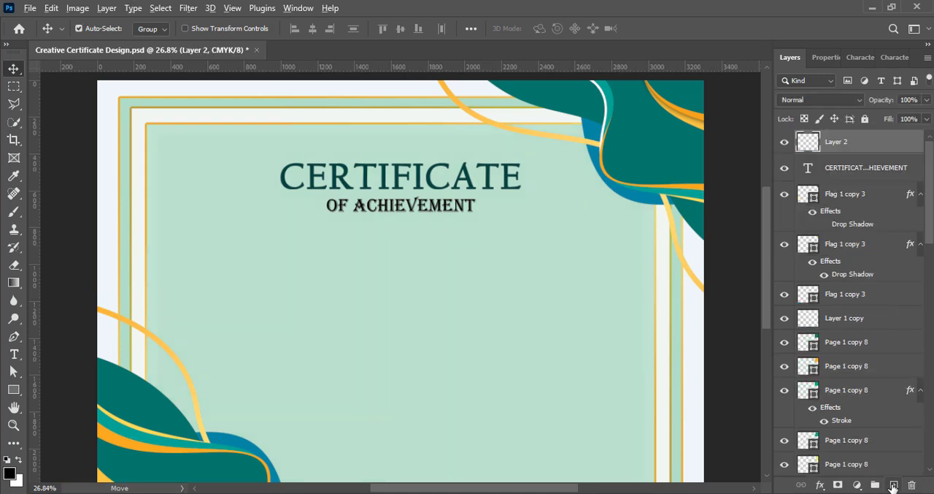
click(732, 394)
- Set the word "CERTIFICATE" to the Bold font style with faux bold off and tracking of 75
double_click(295, 179)
drag(276, 175, 521, 177)
click(853, 59)
click(926, 84)
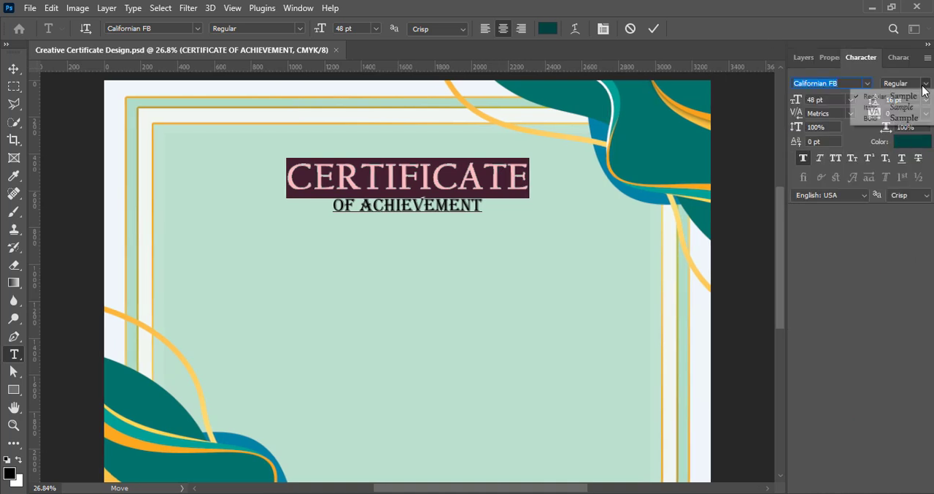
click(892, 121)
click(803, 159)
click(927, 116)
click(900, 254)
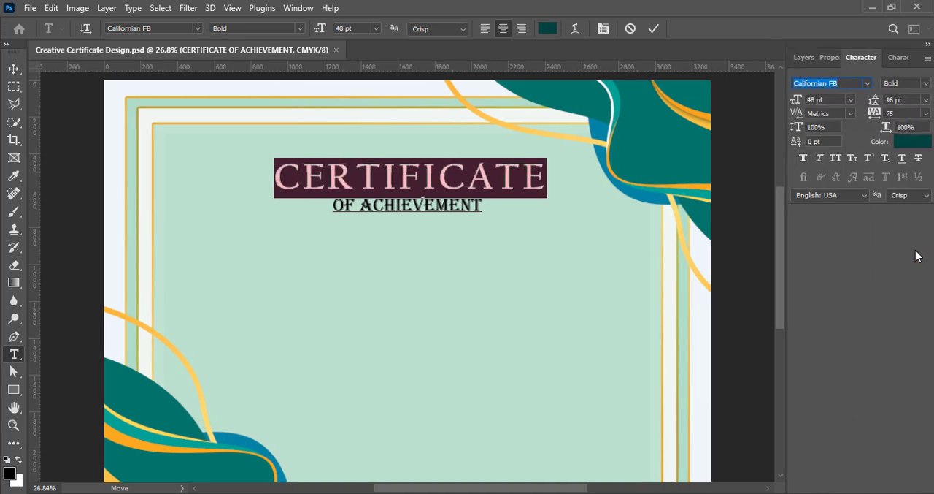
click(654, 28)
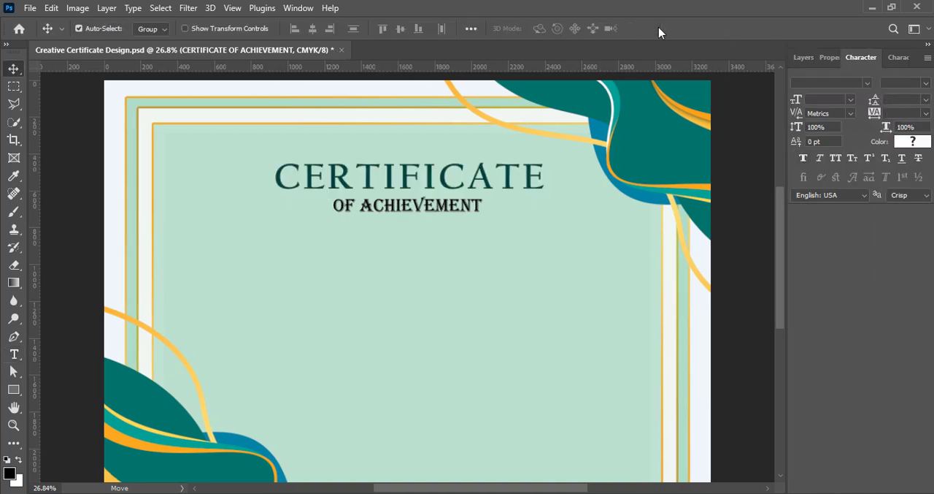
- Apply faux bold to the title but keep the "OF ACHIEVEMENT" line without it
click(804, 159)
double_click(400, 210)
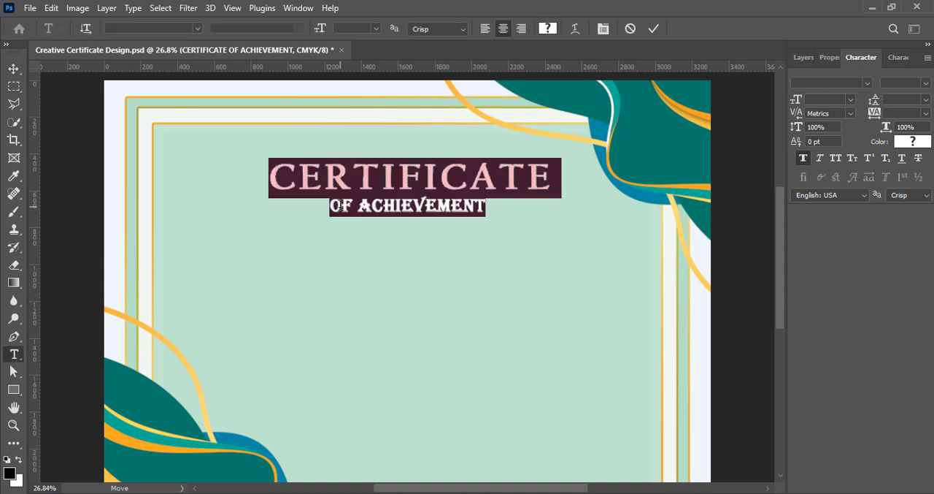
triple_click(406, 205)
click(658, 31)
- Draw a thin black rectangle about 869 px wide and 2 px high beneath "OF ACHIEVEMENT" as a divider line
click(796, 57)
click(894, 485)
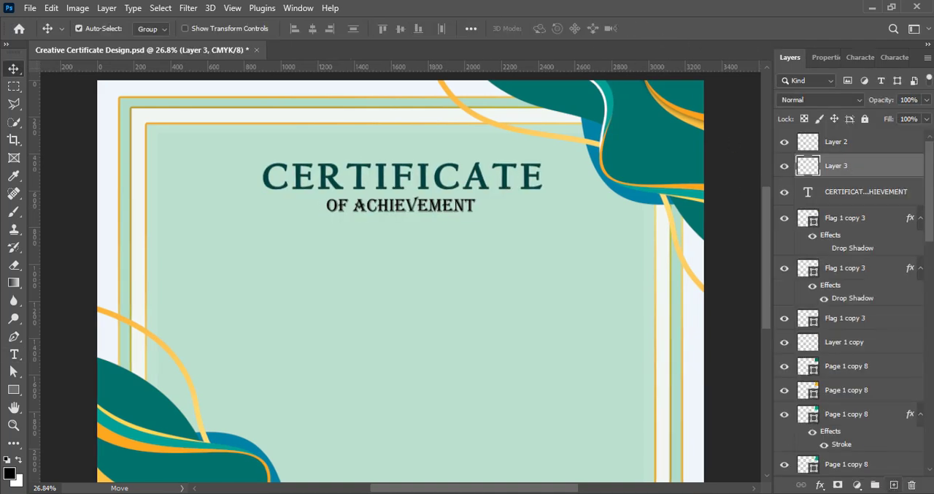
click(14, 389)
drag(321, 219, 478, 219)
click(13, 70)
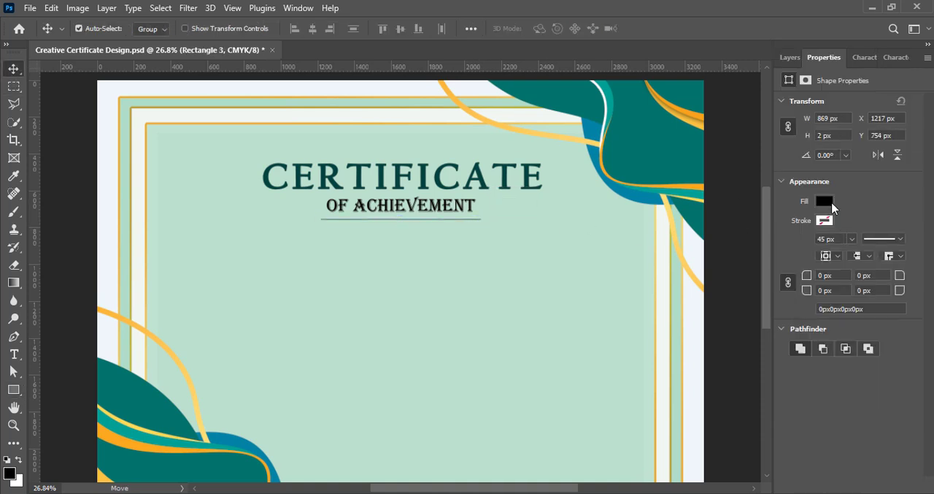
- Duplicate the thin divider line three times, placing a parallel second line just beneath it and doubling both lines
key(ctrl+j)
key(ctrl+j)
click(790, 57)
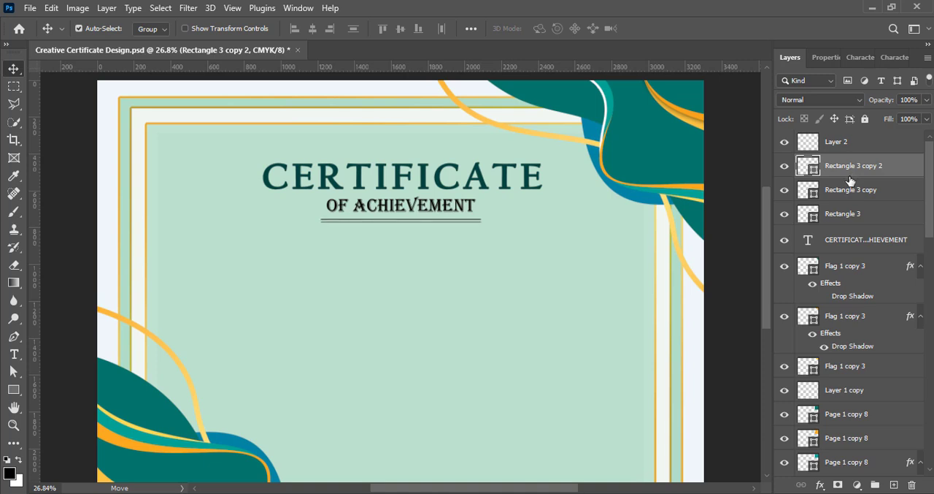
click(848, 190)
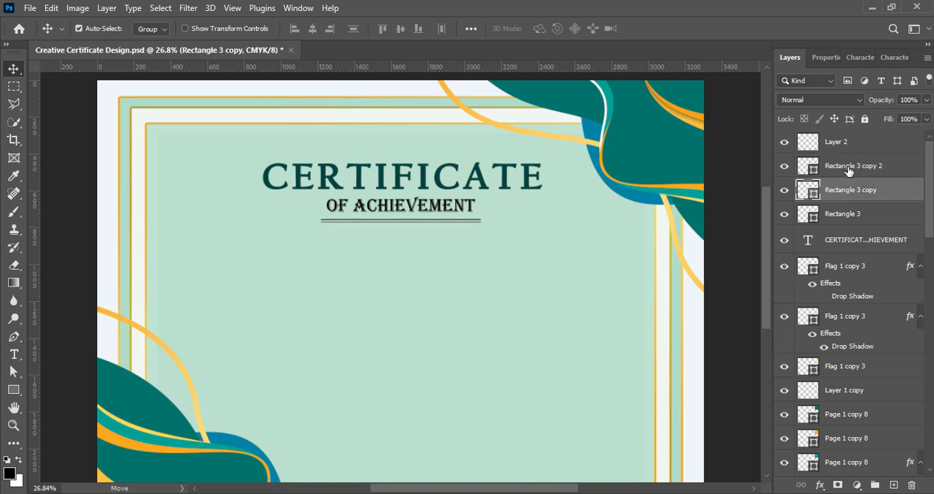
click(848, 168)
key(ctrl+j)
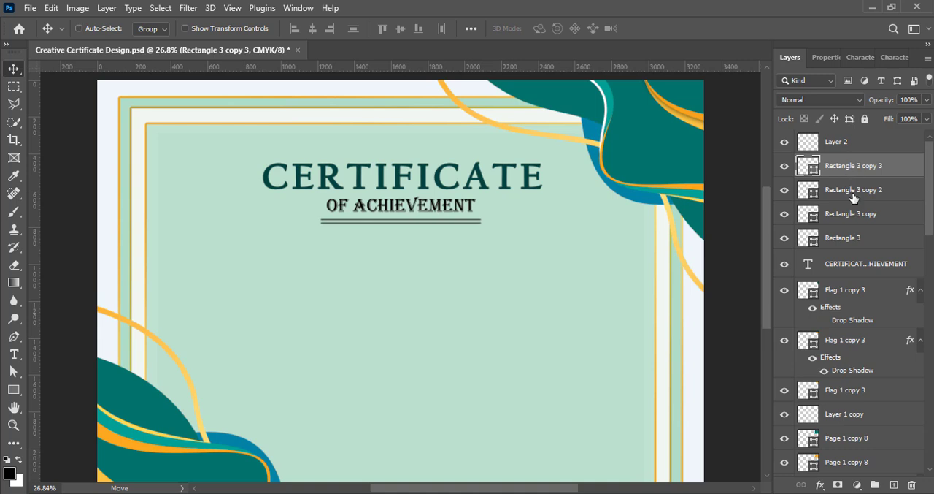
- Group the four divider line layers in two pairs and convert each group to a smart object
ctrl+click(853, 196)
key(ctrl+g)
right_click(852, 168)
click(821, 192)
click(857, 191)
ctrl+click(848, 219)
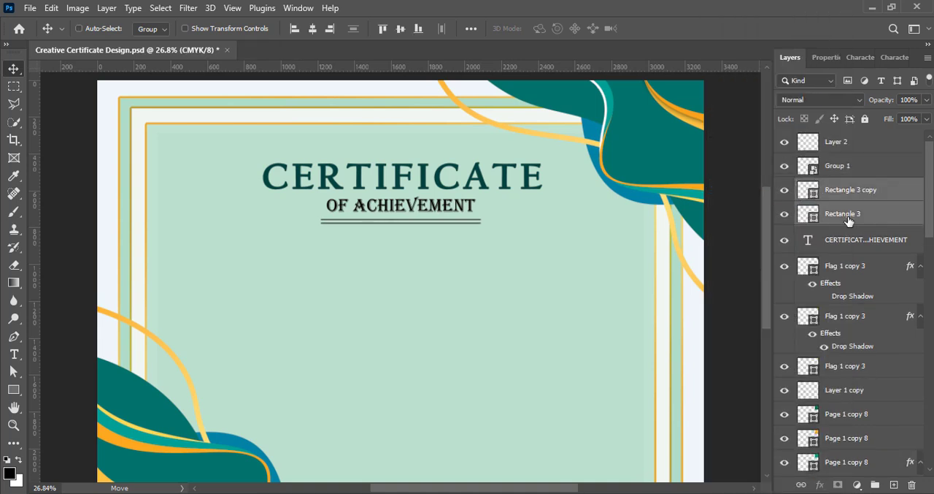
key(ctrl+g)
right_click(840, 191)
click(805, 199)
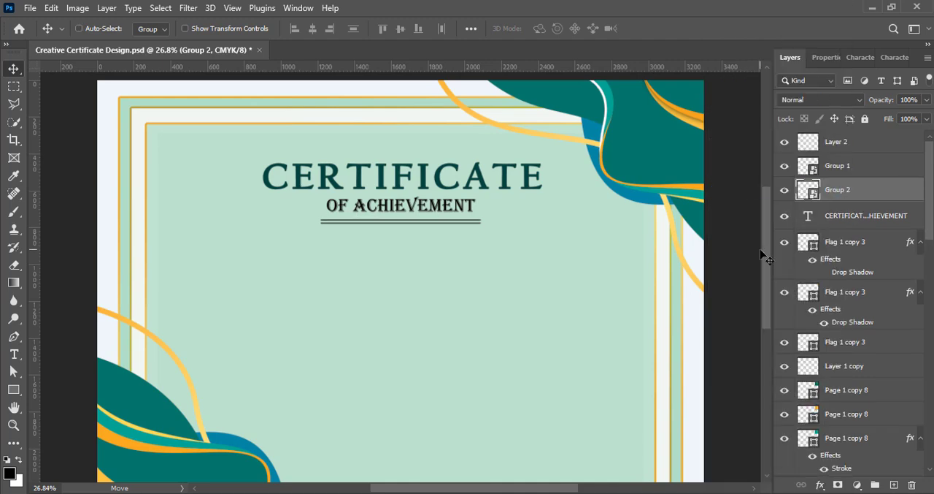
- Group the two divider smart objects, convert that group to a single smart object and save the file
ctrl+click(851, 167)
key(ctrl+g)
right_click(850, 162)
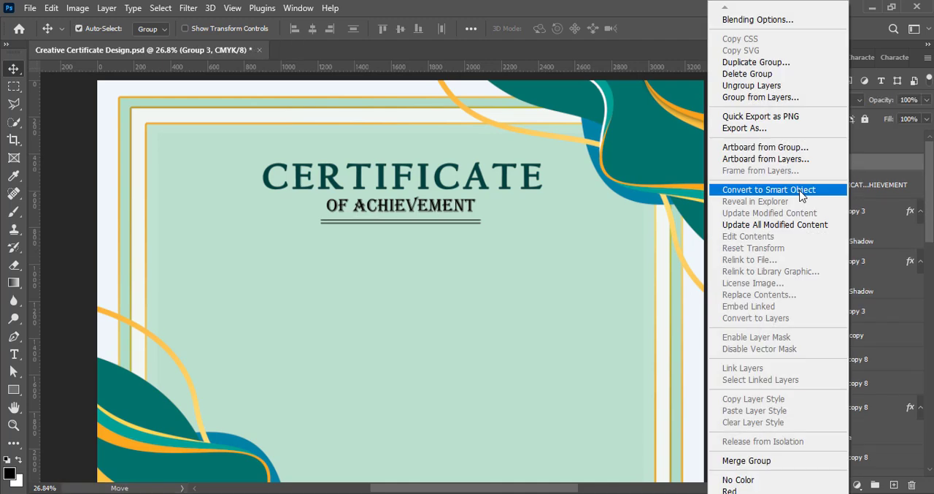
click(802, 194)
click(731, 295)
key(ctrl+s)
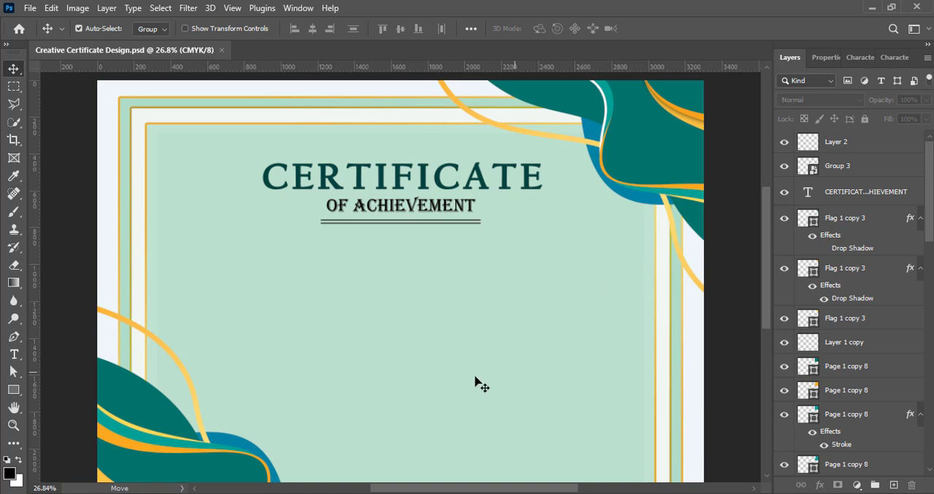
- Add the text "This Certificate is Proudly Presented To" on the empty top layer and centre it below the double divider
click(868, 137)
click(14, 354)
click(287, 264)
key(ctrl+v)
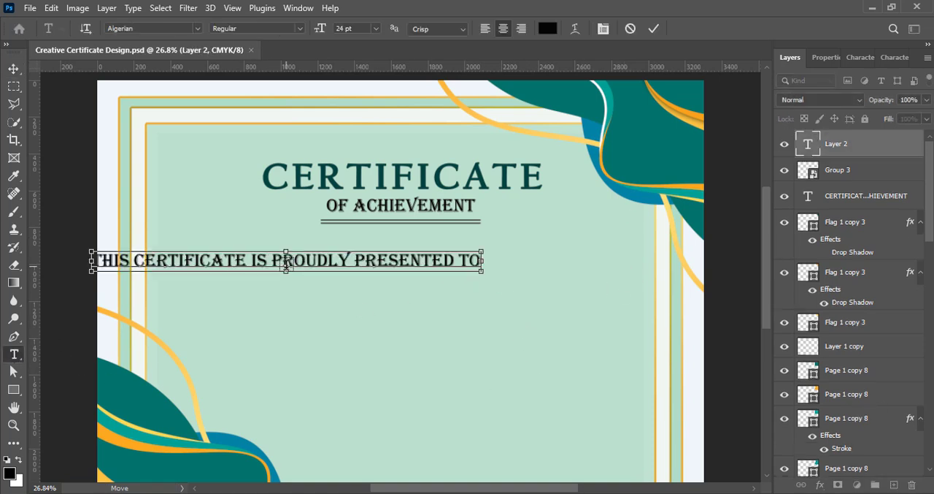
click(14, 69)
drag(264, 262, 368, 255)
- Set the "This Certificate is Proudly Presented To" line in Cambria at 14 pt with faux bold
double_click(371, 253)
click(860, 59)
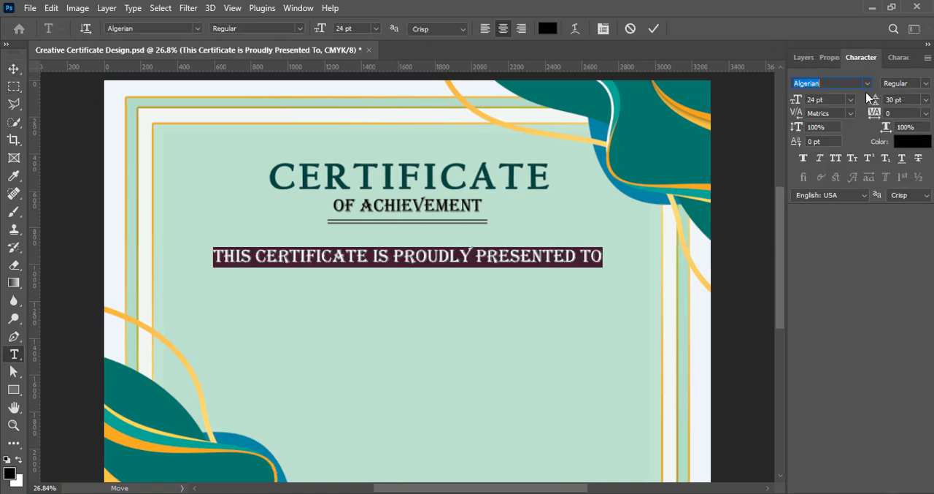
click(852, 100)
click(842, 192)
click(867, 83)
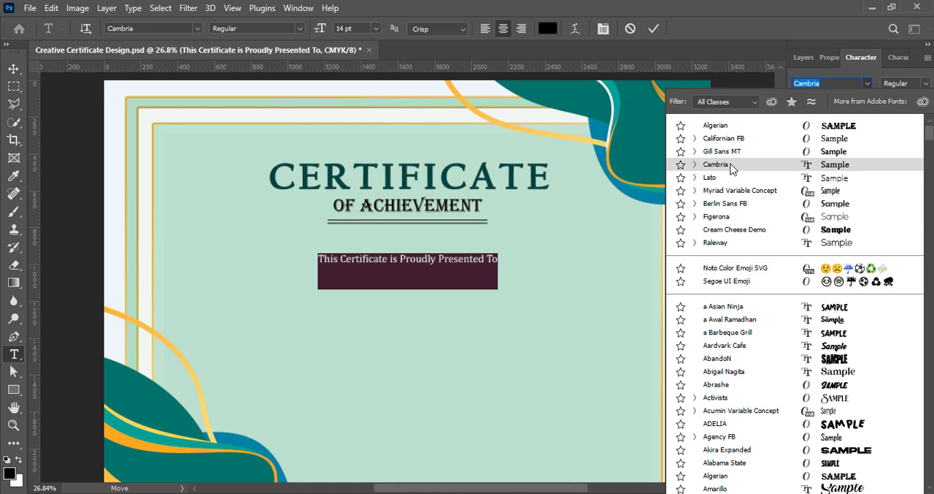
click(732, 167)
click(804, 160)
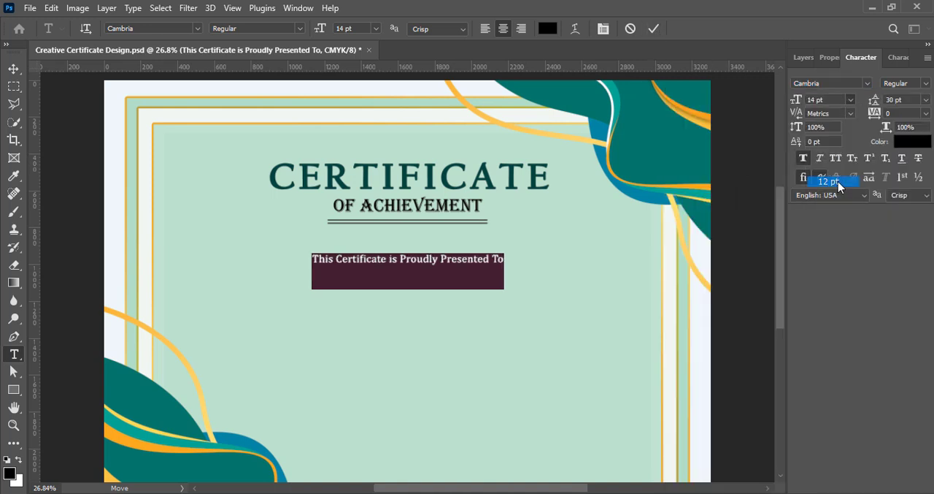
click(654, 29)
- Enlarge the "This Certificate is Proudly Presented To" line to 16 pt and move it up closer to the divider
double_click(403, 263)
click(851, 100)
click(842, 204)
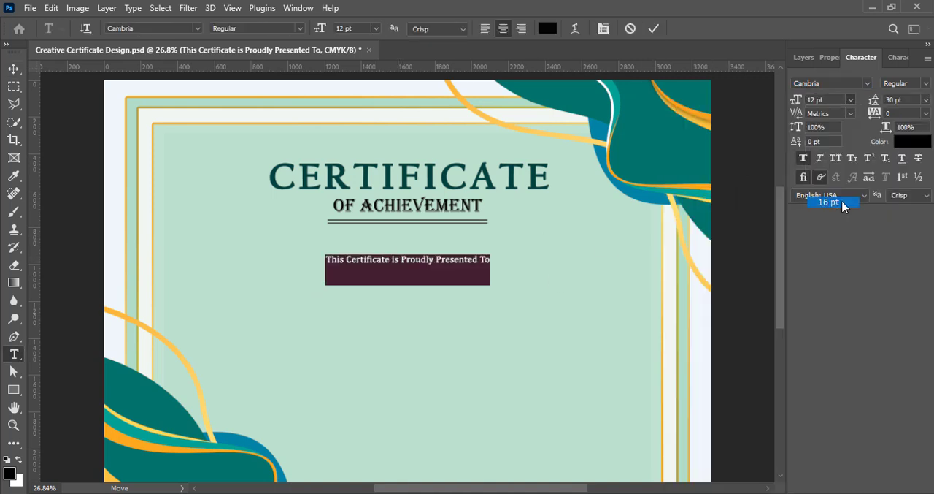
click(654, 29)
drag(386, 267, 387, 256)
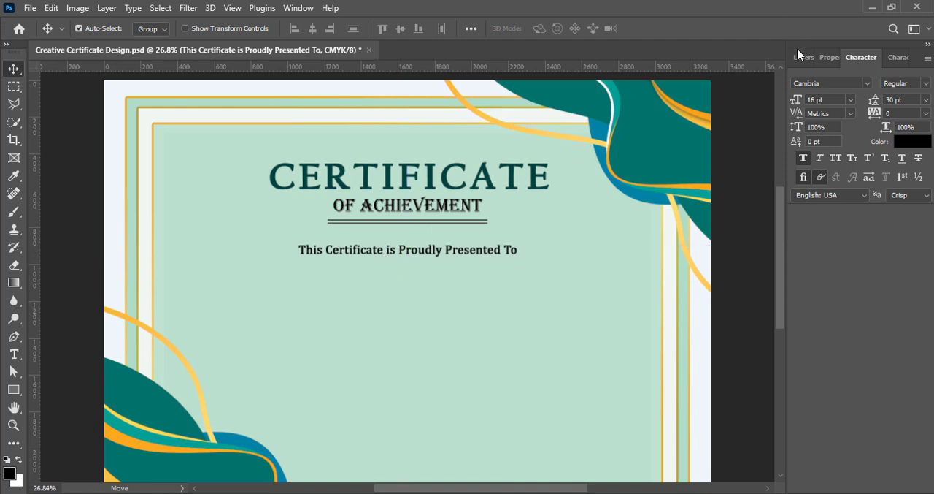
- Draw a rectangle about 806 px wide and 118 px high on a new layer over the presentation line
click(799, 56)
click(892, 484)
click(14, 389)
drag(327, 239, 475, 260)
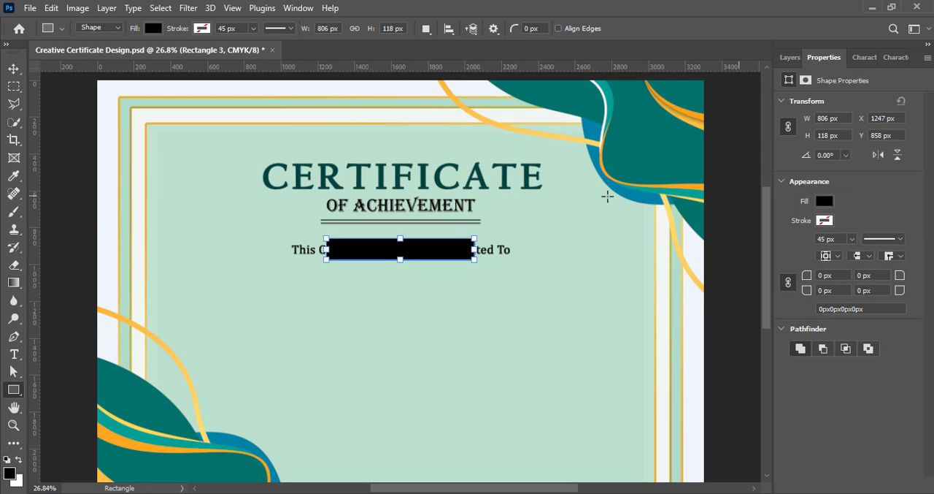
- Fill the rectangle over the presentation line with a very dark maroon and save the file
click(825, 201)
click(917, 229)
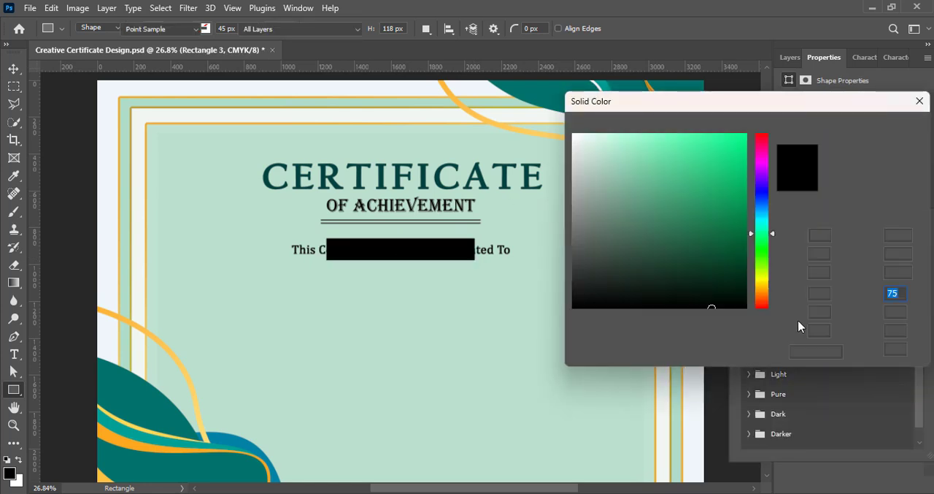
click(158, 406)
drag(765, 217, 760, 152)
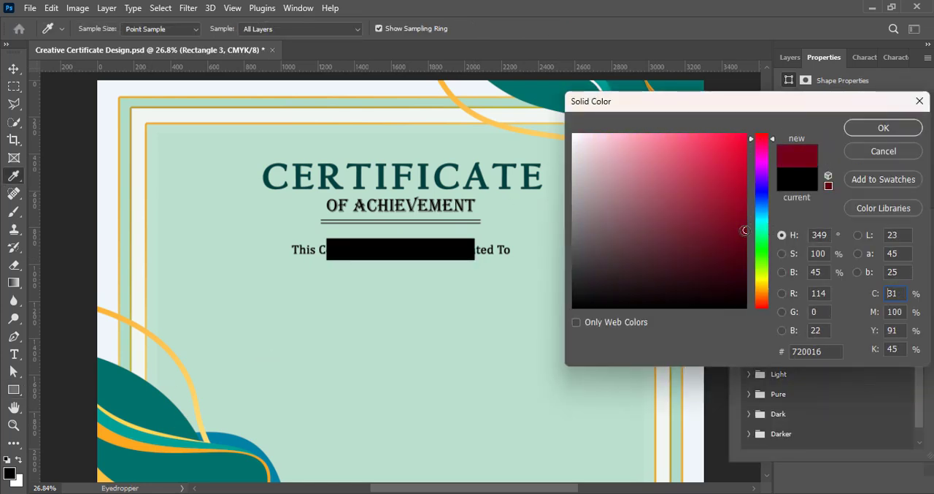
drag(745, 230, 745, 273)
key(Return)
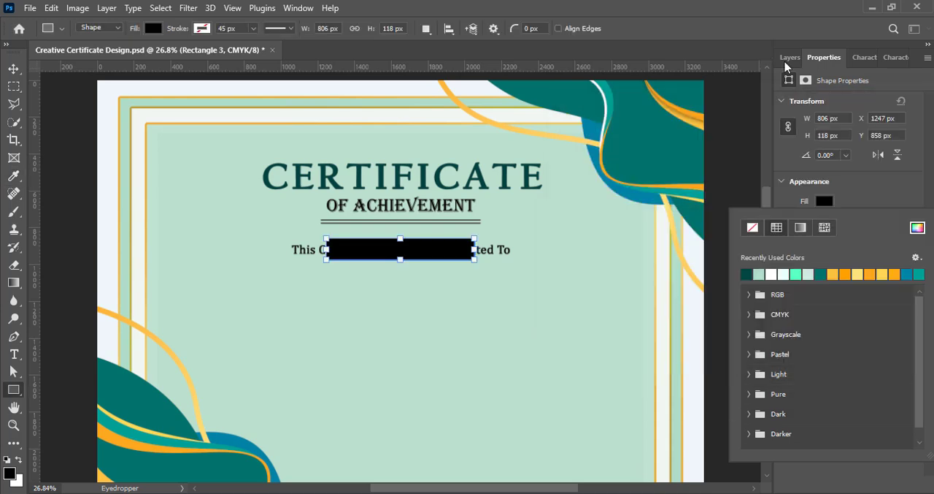
click(790, 57)
key(ctrl+s)
- Convert the maroon rectangle to a smart object and apply a Motion Blur with a 0° angle and 443 px distance
right_click(848, 144)
click(753, 209)
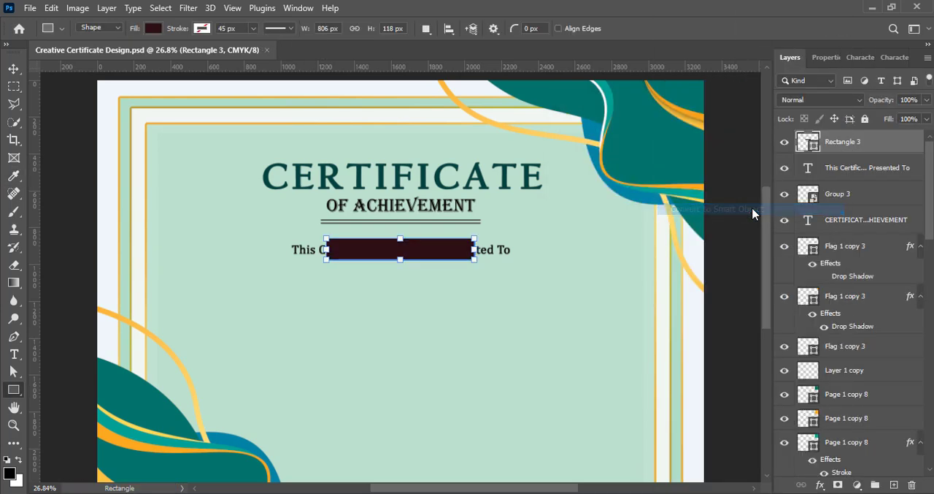
click(191, 9)
mouse_move(211, 184)
click(389, 261)
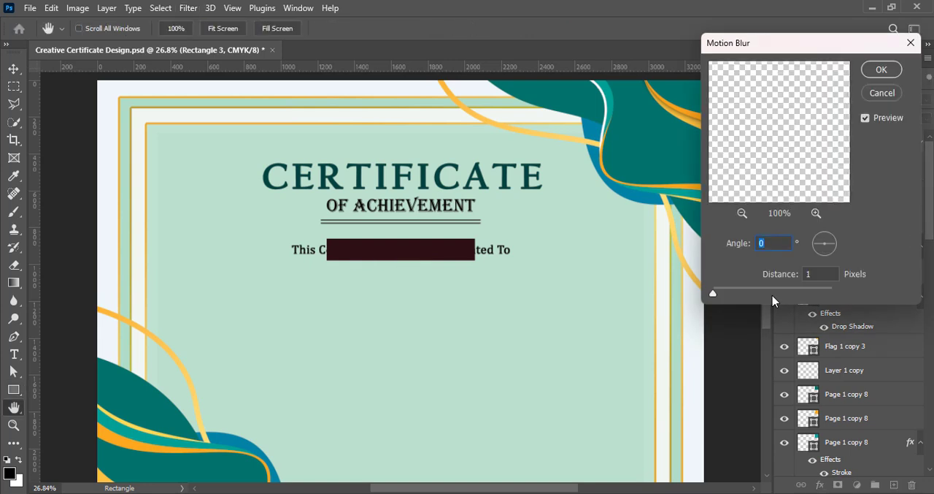
drag(763, 295, 798, 295)
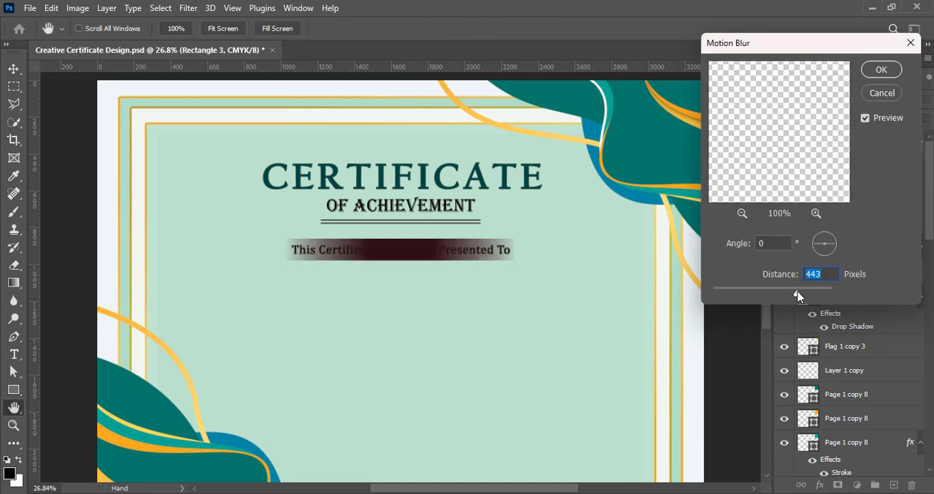
key(Return)
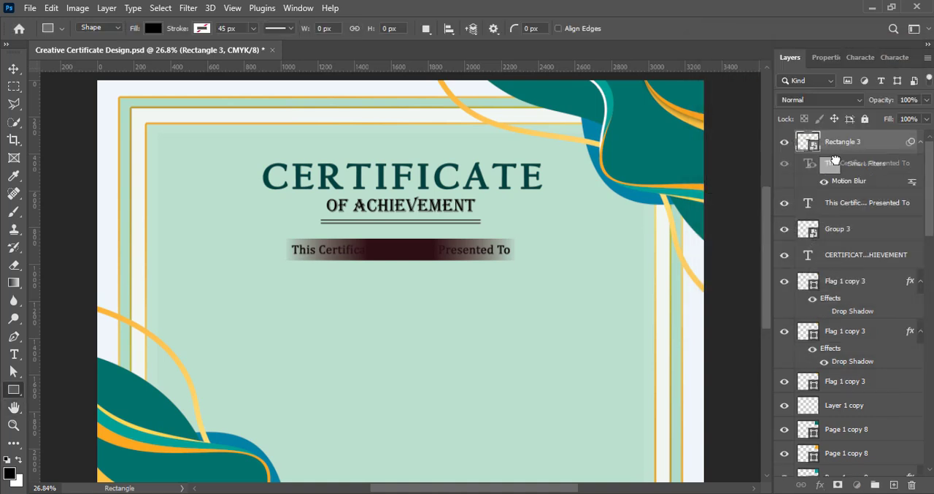
- Stack the presentation line above the maroon banner, colour it with the light yellow sampled from the wave stripe, and save
drag(834, 160, 834, 138)
double_click(803, 144)
click(548, 28)
click(546, 96)
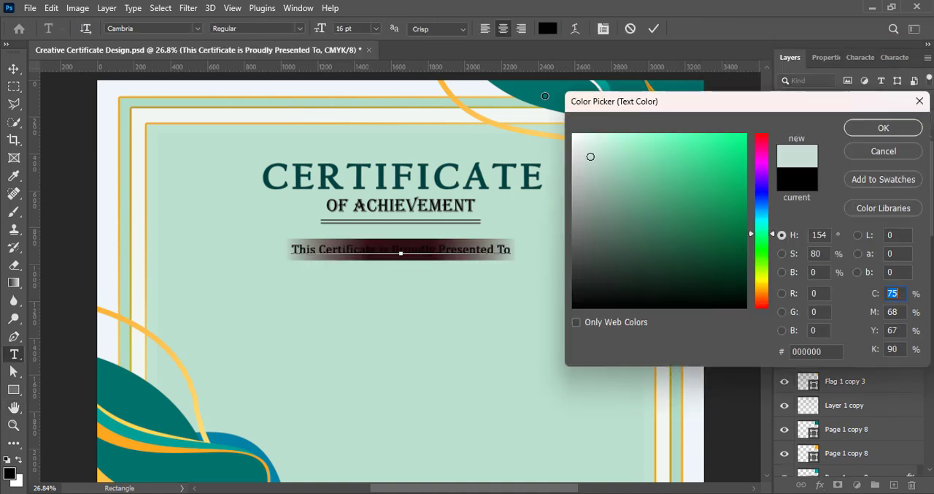
drag(546, 96, 541, 92)
click(124, 441)
click(128, 426)
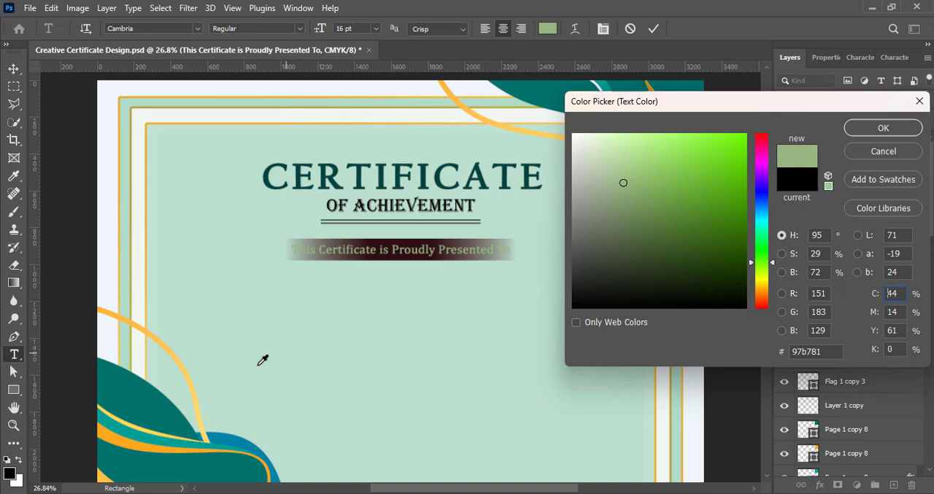
click(133, 419)
click(654, 129)
click(892, 129)
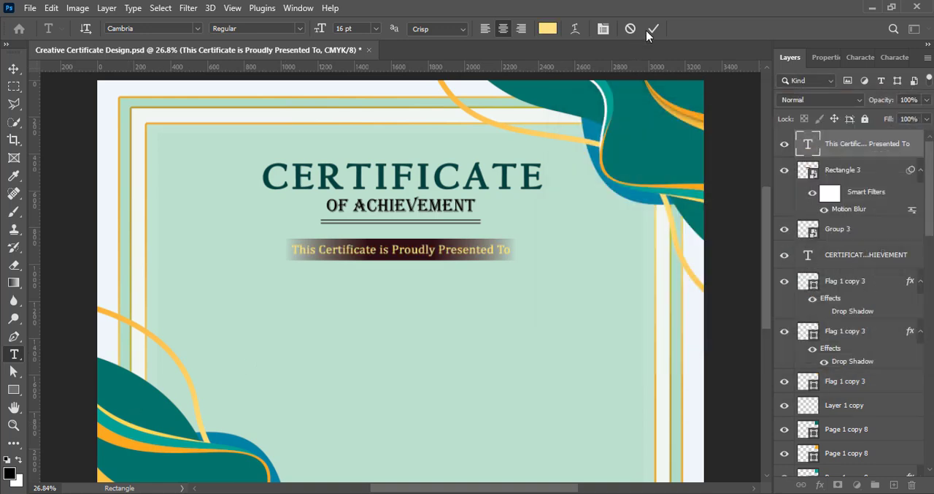
click(653, 29)
key(ctrl+s)
- Widen the maroon banner evenly on both sides until it extends well past the presentation line
click(863, 175)
key(ctrl+t)
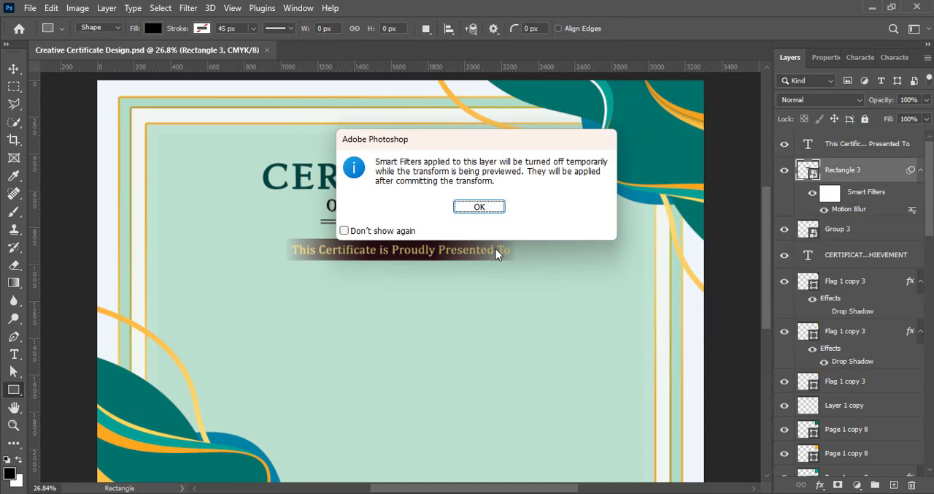
key(Return)
drag(476, 255, 511, 249)
drag(326, 250, 292, 250)
click(682, 30)
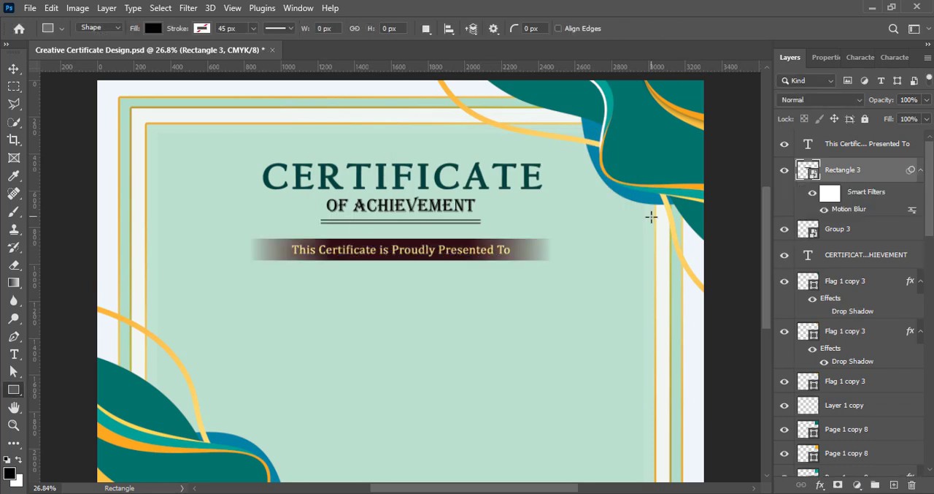
key(ctrl+t)
click(484, 268)
click(679, 28)
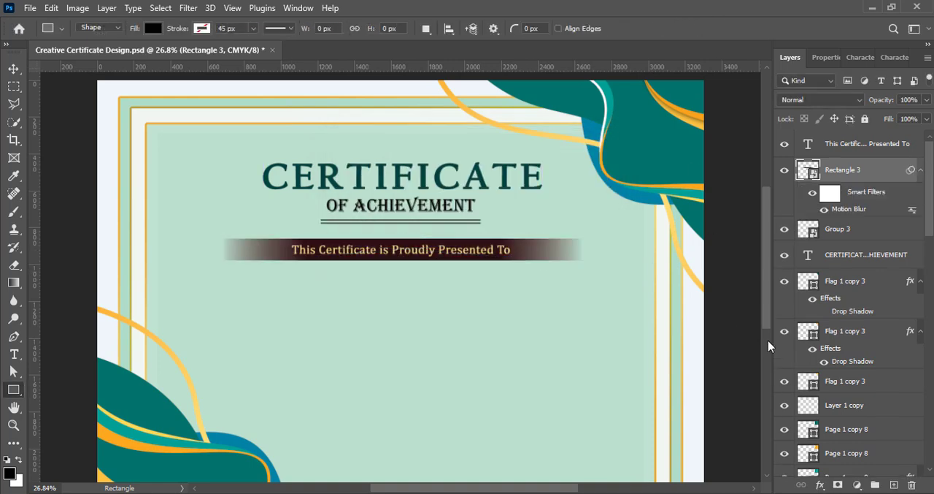
- Rasterize the maroon banner, soften both its ends with a 700 px soft Eraser and save the file
right_click(850, 177)
click(728, 286)
key(e)
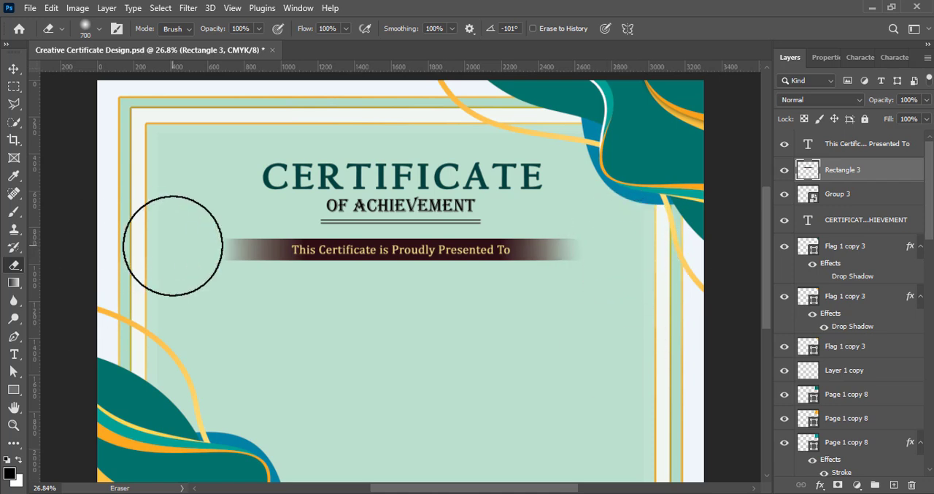
click(200, 252)
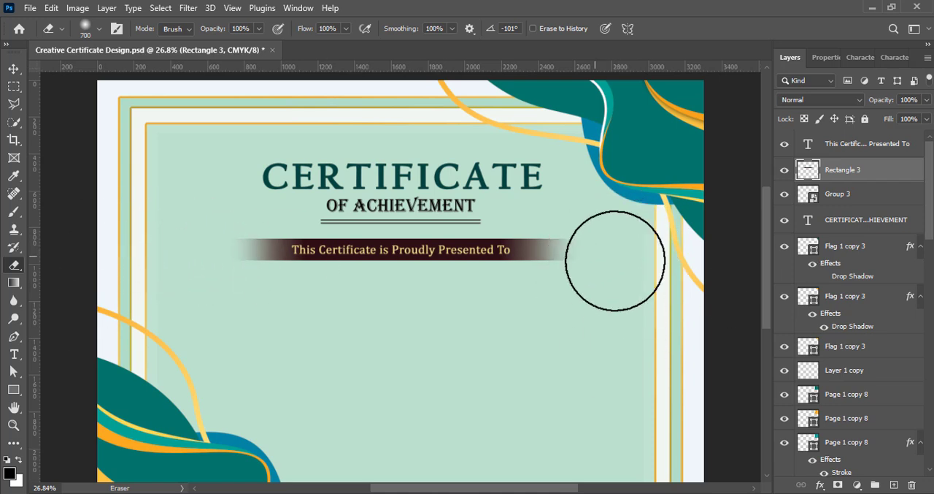
click(619, 246)
key(v)
key(ctrl+s)
- Add the text "Name Surname" on a new layer at the top of the stack and centre it below the banner
scroll(399, 278, down, 2)
click(894, 485)
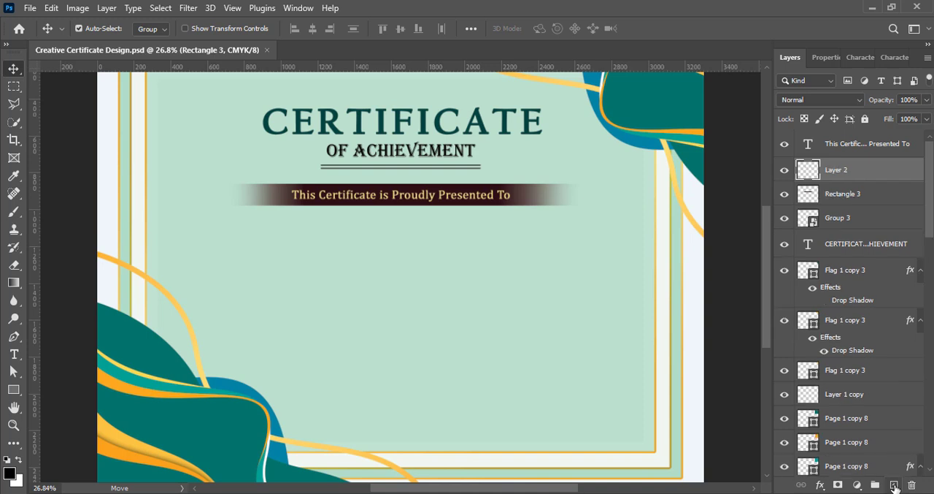
click(17, 353)
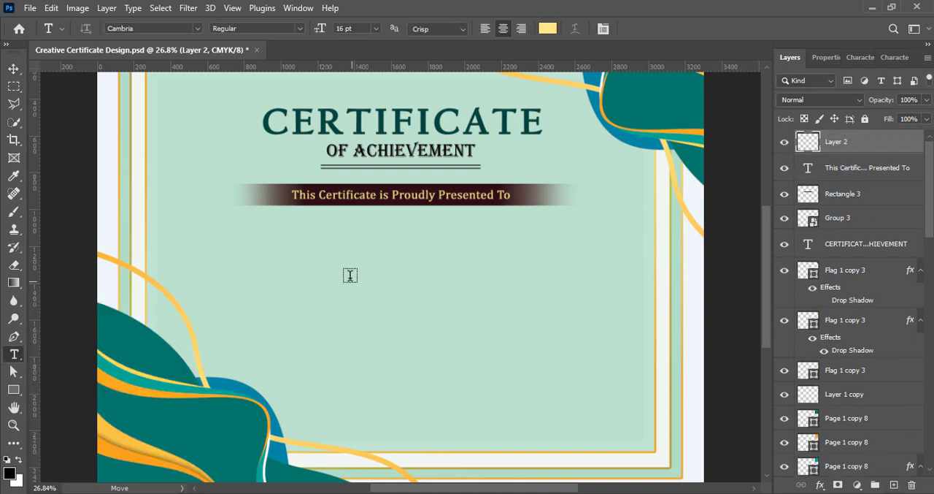
click(327, 242)
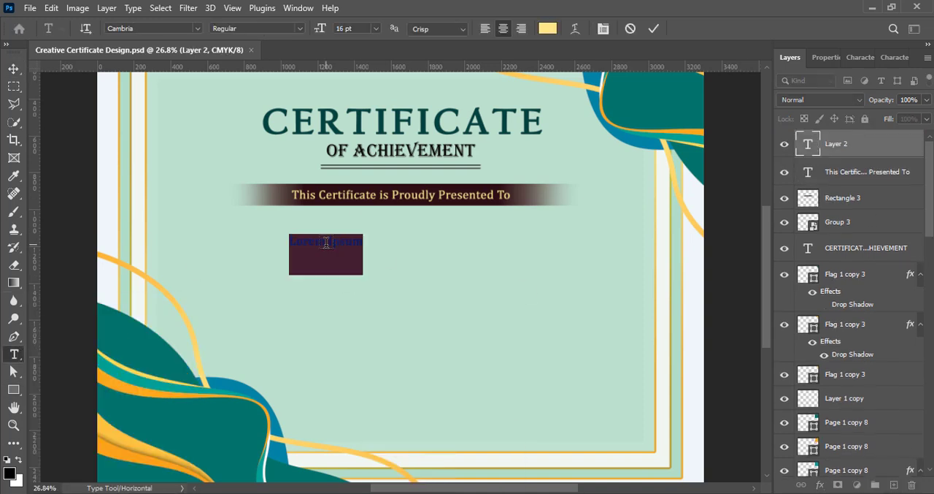
key(BackSpace)
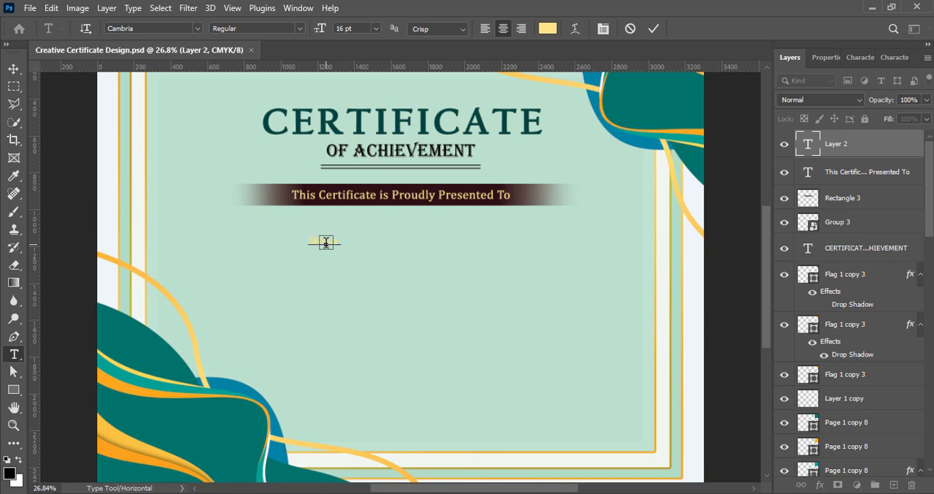
text(Name Surname)
click(12, 73)
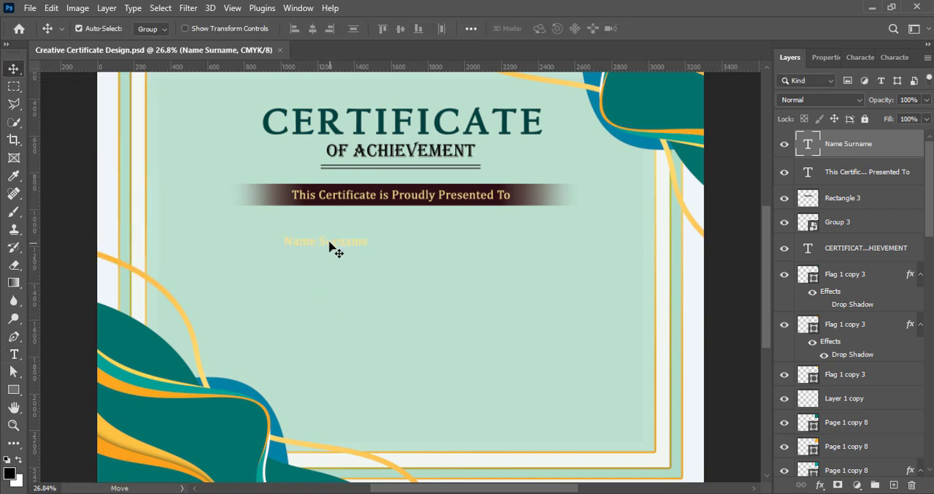
drag(333, 249, 415, 244)
- Recolour the "Name Surname" text with the maroon sampled from the presentation banner, shifted to a more saturated dark tone
click(860, 57)
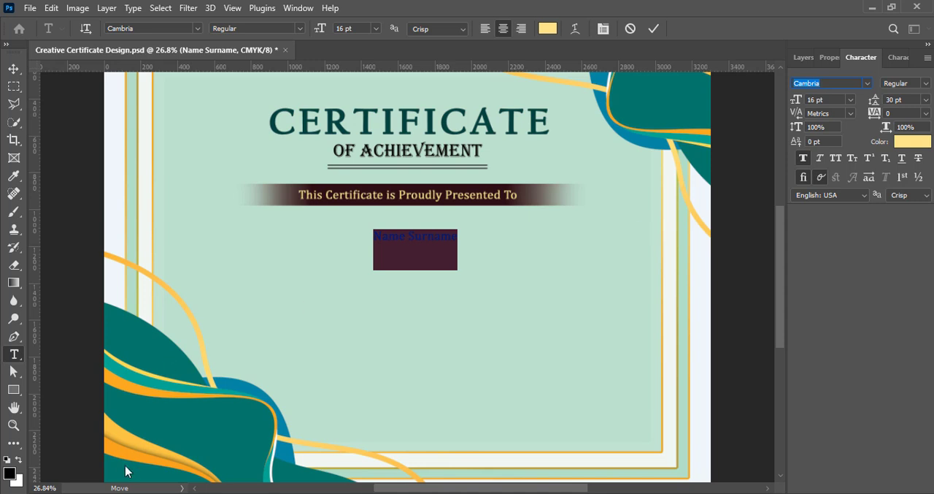
click(913, 141)
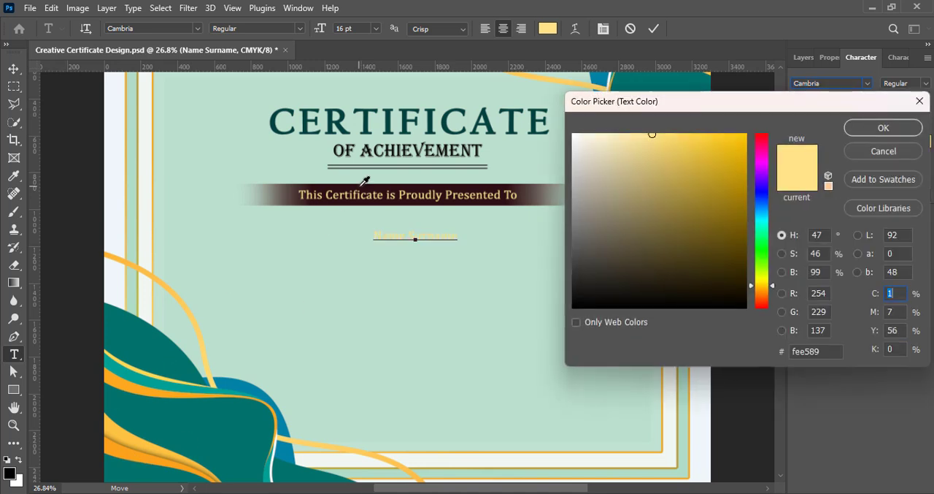
click(365, 183)
drag(687, 274, 745, 278)
click(883, 128)
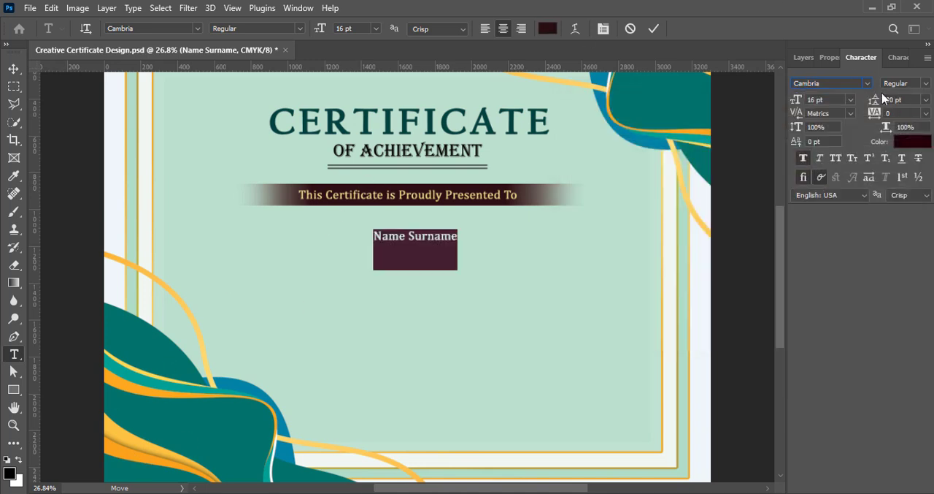
- Set the "Name Surname" text size to 48 pt
click(850, 99)
click(828, 241)
click(851, 99)
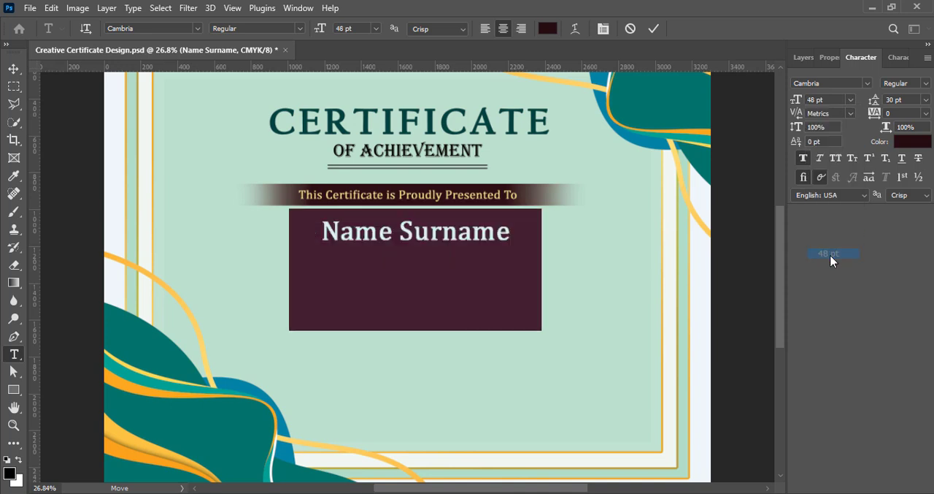
click(830, 255)
- Browse the font list with the recipient name selected and apply the Blacksword script font to it
click(867, 83)
scroll(779, 393, down, 2)
scroll(779, 393, down, 3)
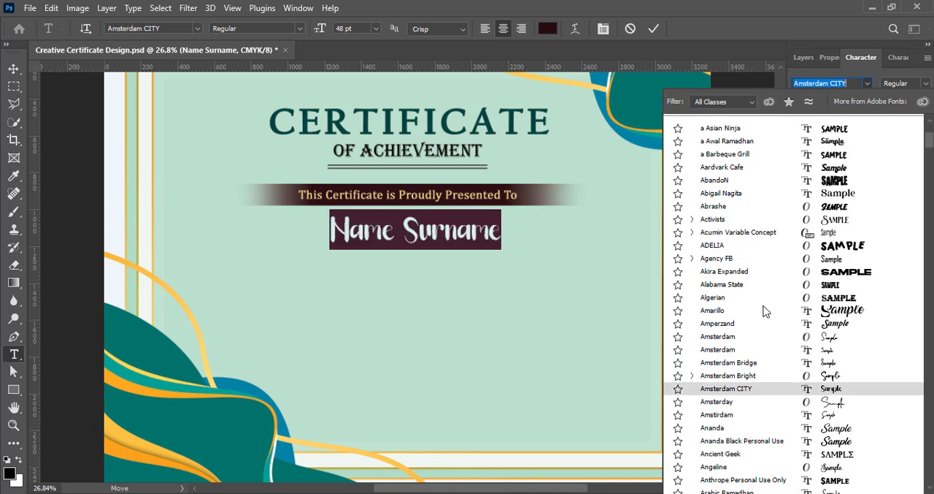
scroll(767, 374, down, 4)
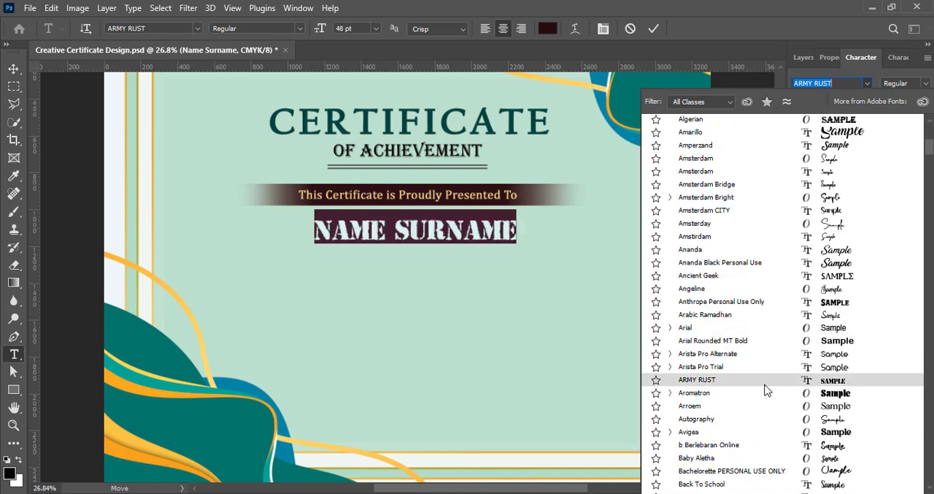
scroll(774, 373, down, 6)
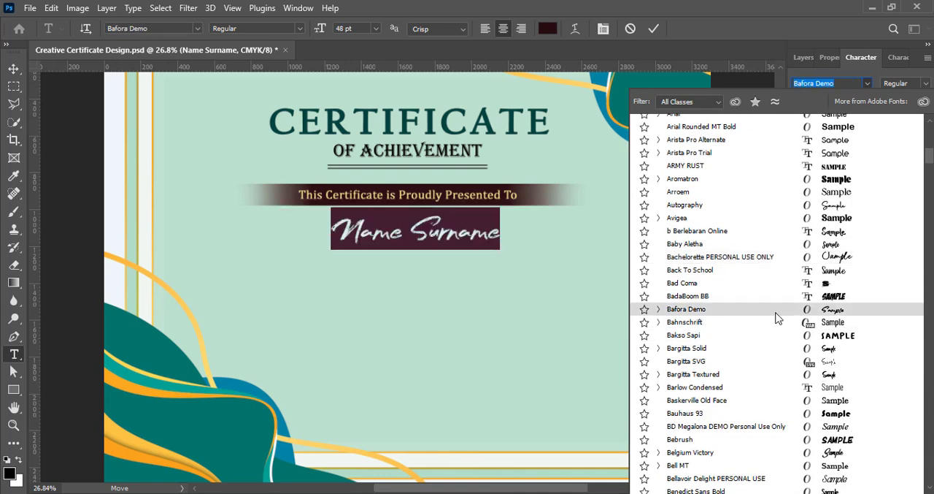
scroll(776, 316, down, 3)
scroll(786, 361, down, 6)
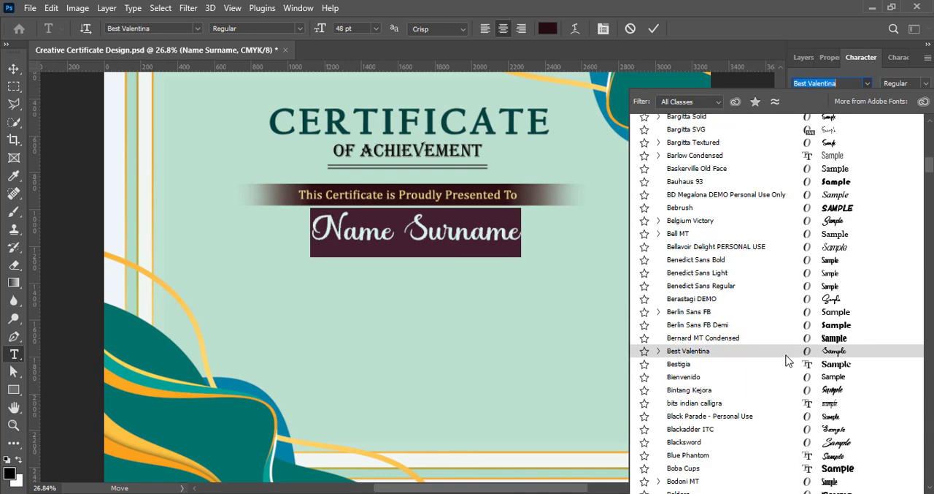
click(786, 377)
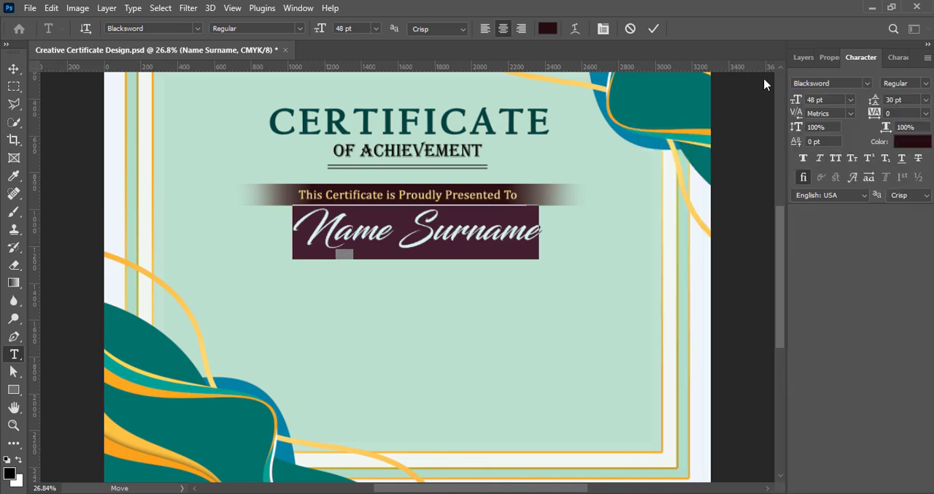
- Set the letter tracking of the "Name Surname" text to 75 and commit the edit
click(927, 114)
click(918, 235)
click(927, 115)
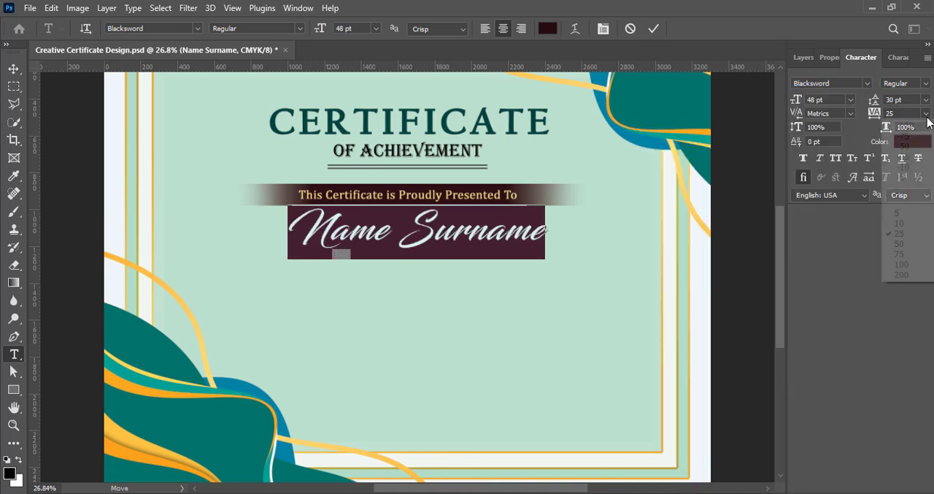
click(926, 252)
click(654, 29)
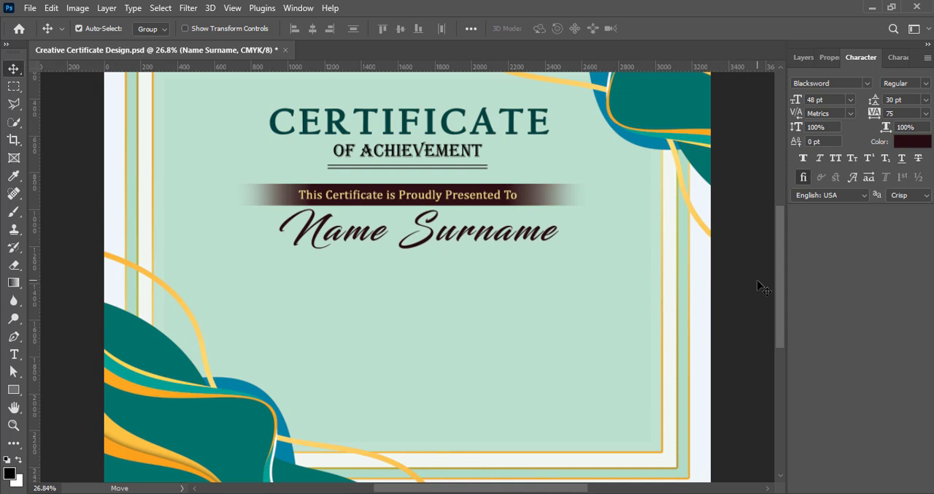
- Scale the presentation line and its maroon banner together to about 82%, recentre them above the name and save
click(804, 57)
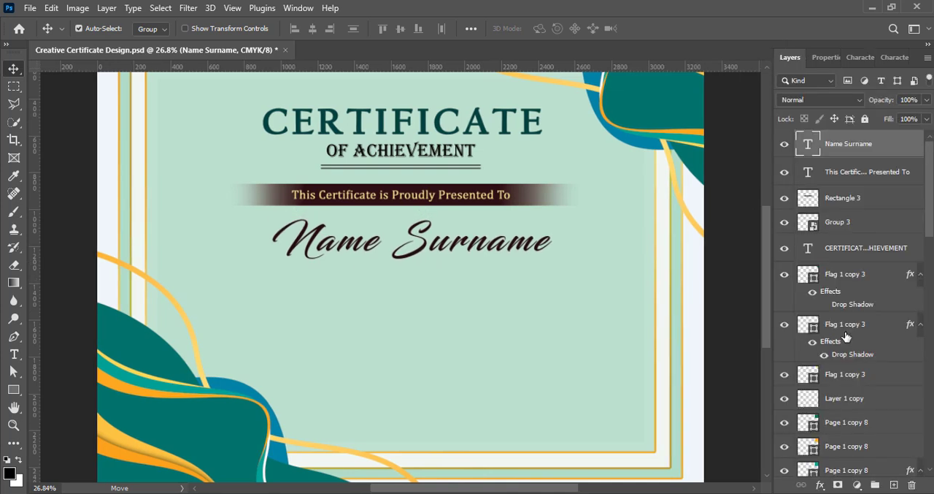
click(847, 197)
shift+click(865, 172)
key(ctrl+t)
drag(230, 195, 294, 194)
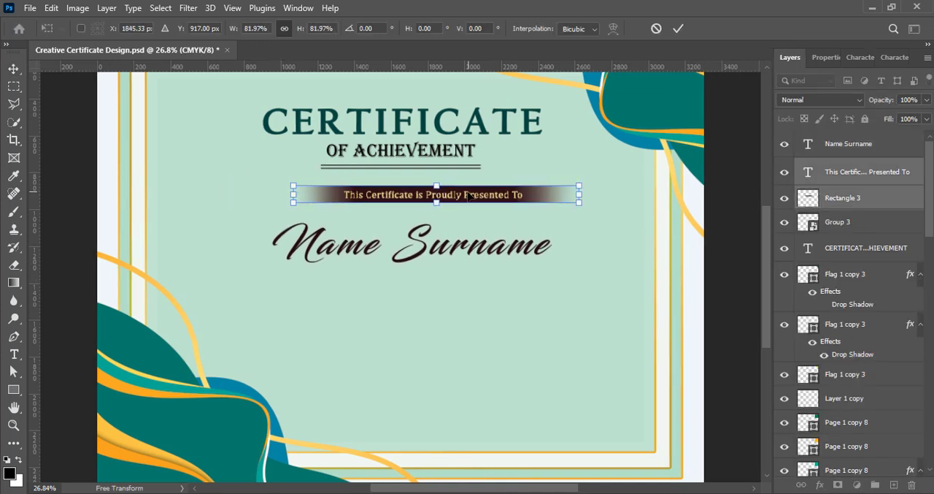
drag(468, 195, 441, 196)
key(Return)
click(736, 234)
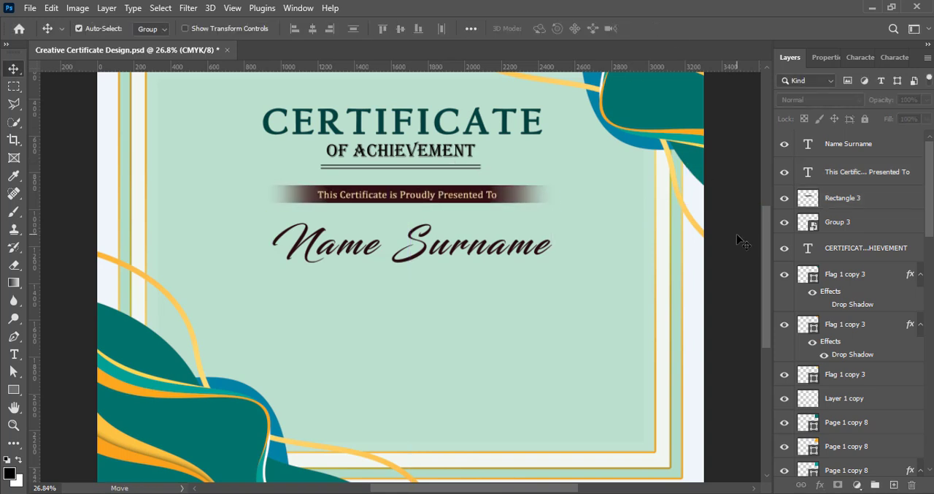
key(ctrl+s)
- Move the "Name Surname" text slightly up and left so it is centred on the page beneath the banner
click(408, 257)
drag(415, 244, 403, 242)
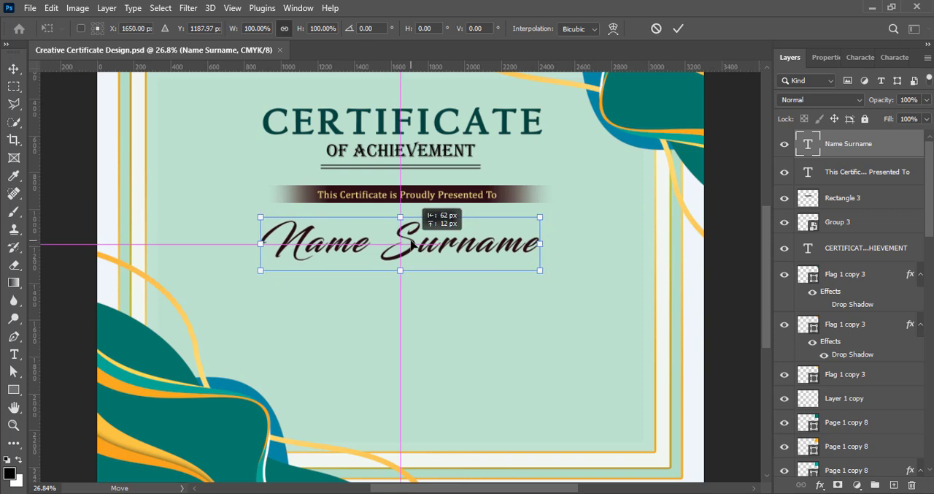
click(678, 28)
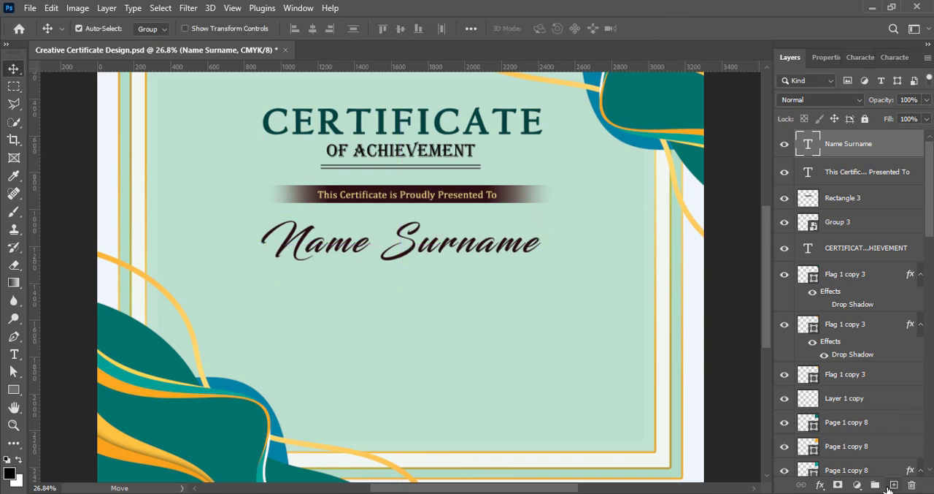
- Draw a thin black rectangle, 1688 px wide and 9 px high, as an underline beneath the recipient name and save
click(893, 485)
click(14, 390)
drag(242, 263, 552, 266)
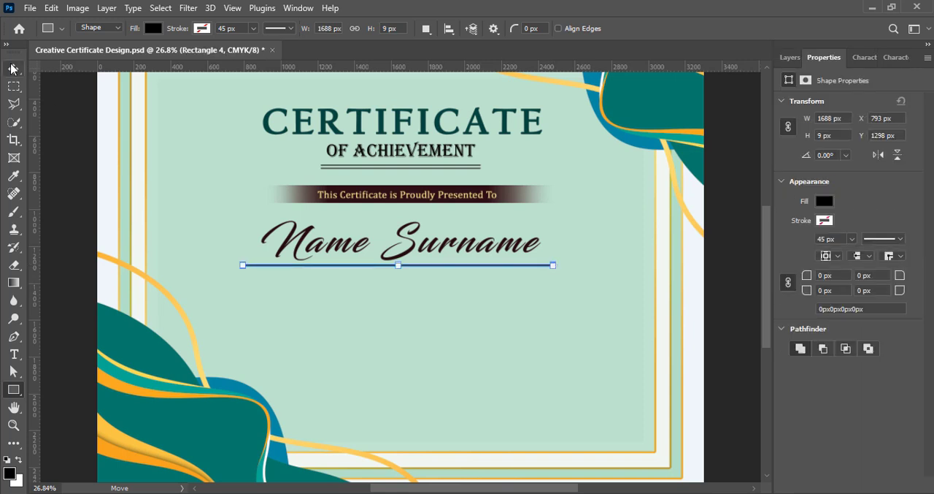
key(v)
click(790, 57)
key(ctrl+s)
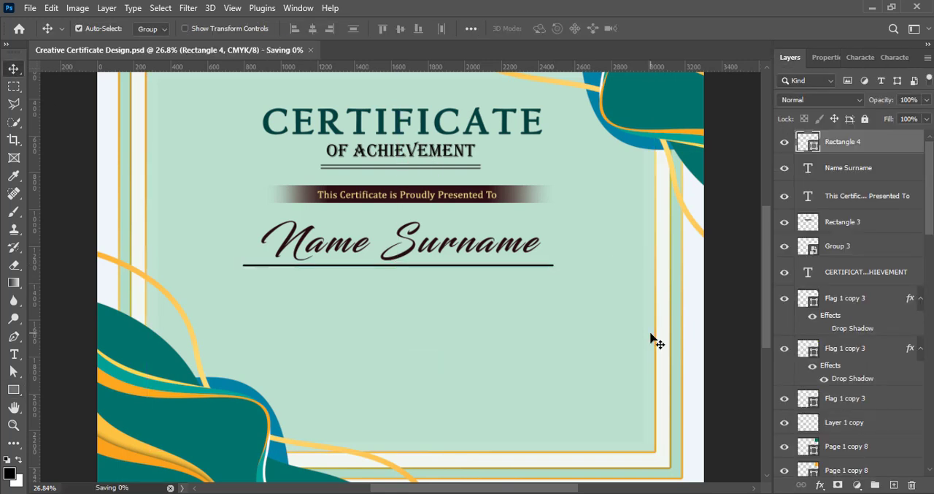
- Paste the two-sentence recognition paragraph as a new text layer below the name's underline
click(14, 354)
click(249, 305)
key(ctrl+v)
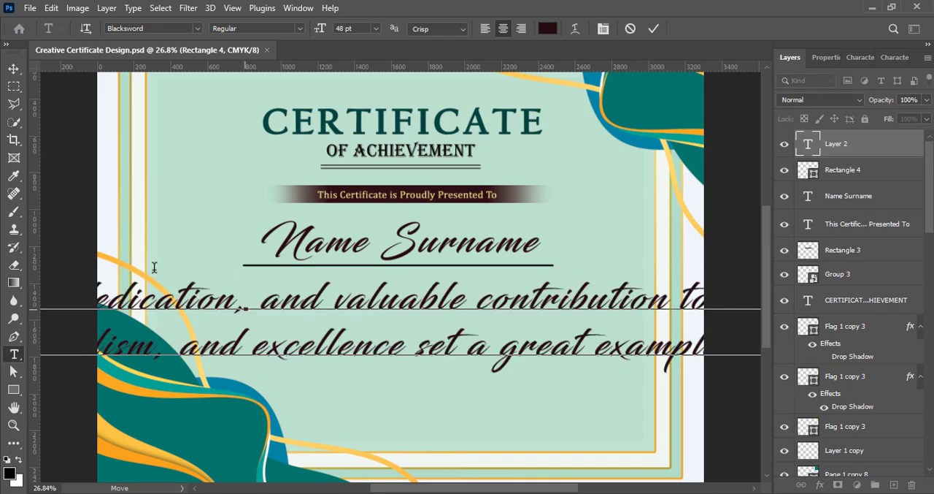
click(14, 69)
- Set the recognition paragraph to 12 pt size, 0 tracking and 12 pt leading
double_click(424, 315)
click(860, 56)
click(850, 99)
click(834, 187)
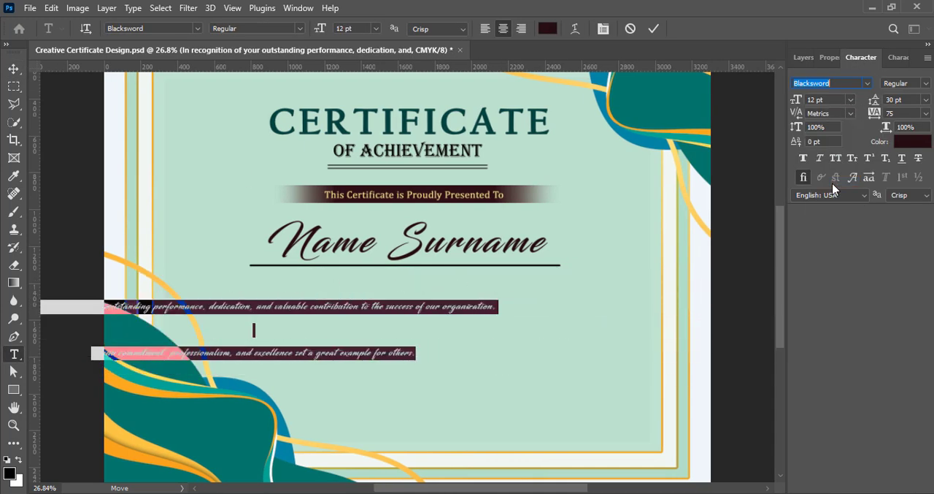
click(925, 113)
click(905, 197)
click(925, 100)
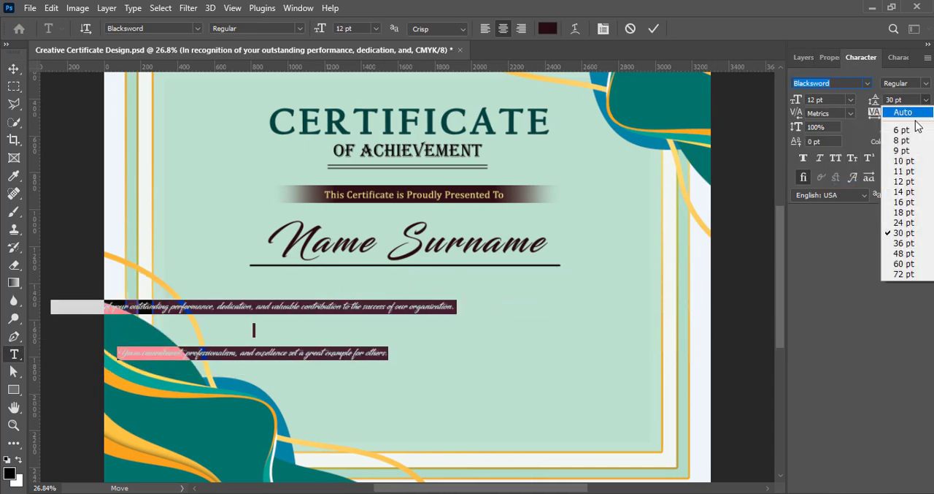
click(903, 183)
- Change the recognition paragraph's font to Gill Sans MT and commit the edit
click(867, 82)
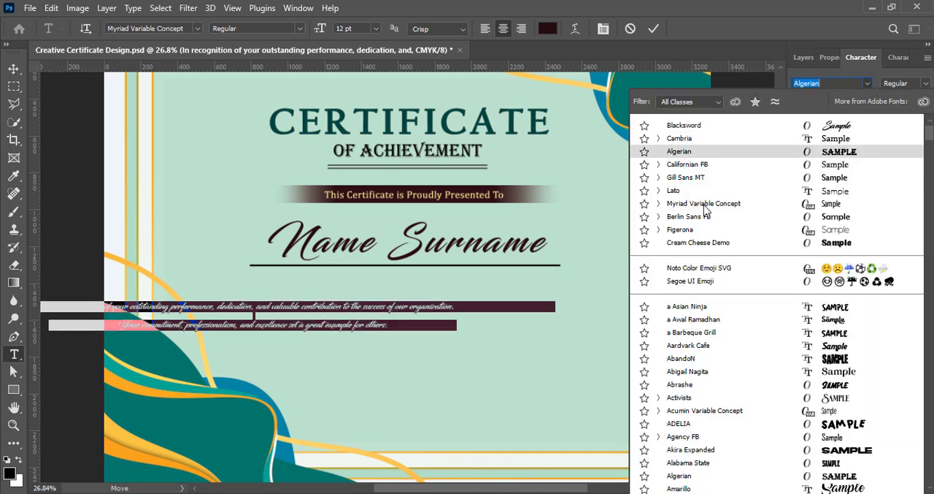
click(698, 179)
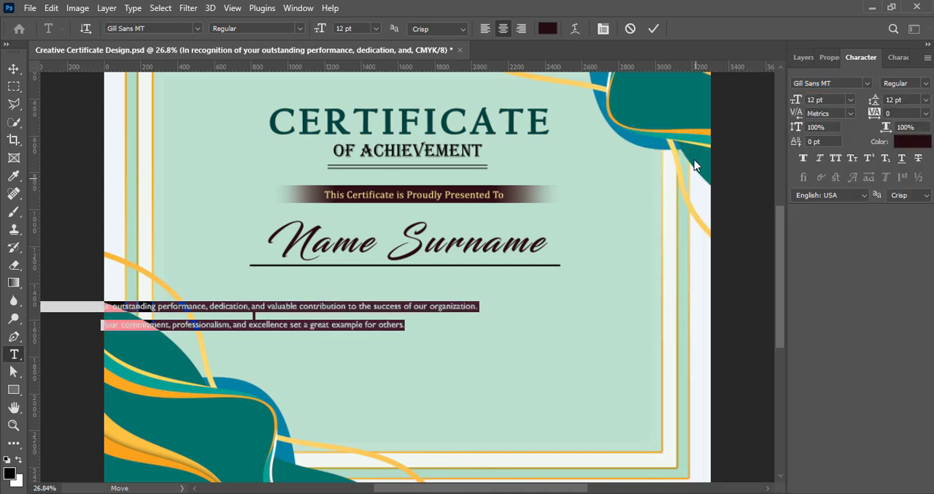
click(654, 29)
- Position the recognition paragraph centred beneath the name's underline, with a small gap below the line
key(v)
drag(261, 324, 415, 299)
double_click(415, 299)
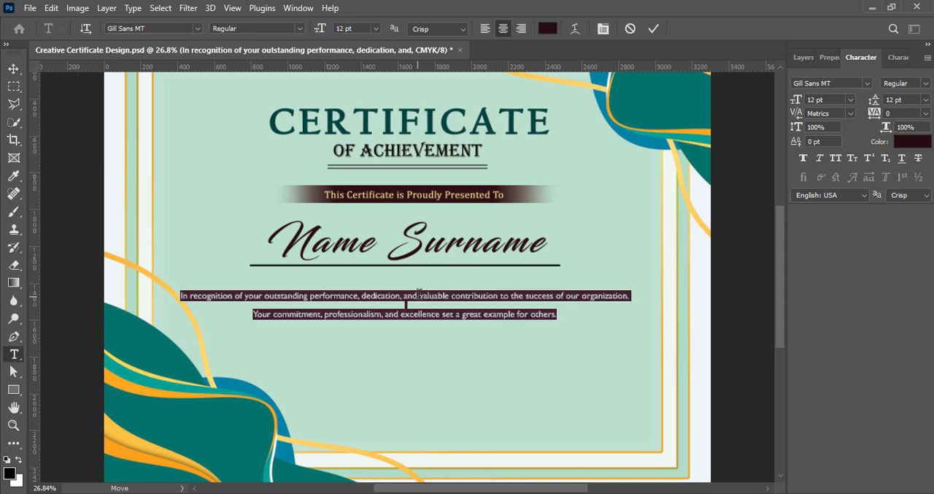
click(829, 57)
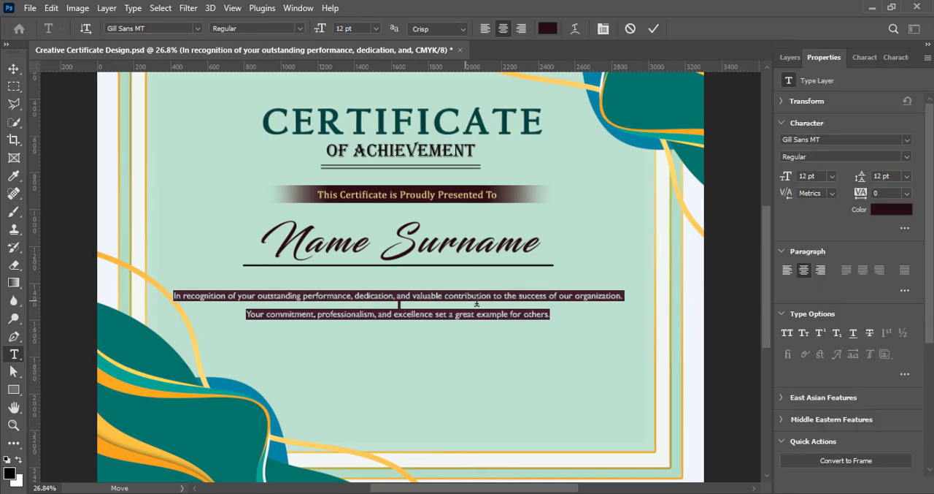
key(ctrl+Return)
key(v)
drag(371, 303, 369, 298)
- Shift the thin yellow wave line in the certificate's lower-left corner slightly down and left, and save the file
click(302, 431)
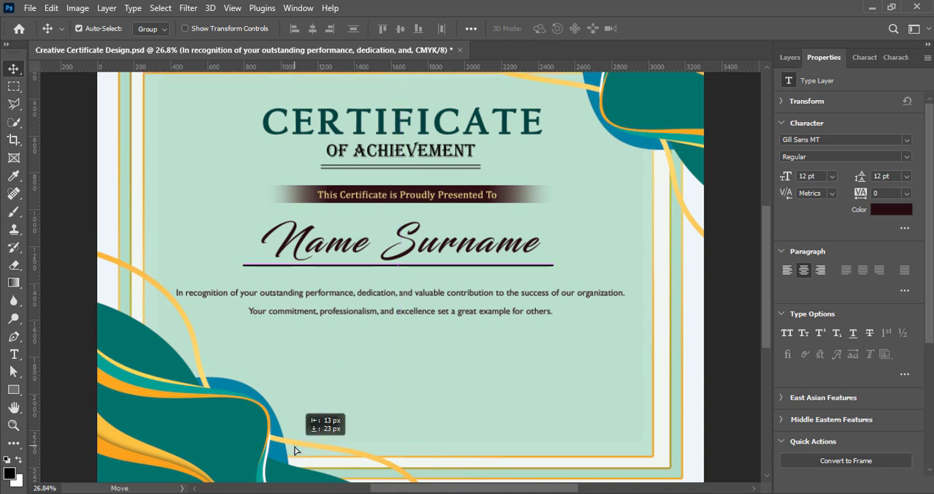
drag(193, 354, 189, 359)
click(734, 316)
key(ctrl+s)
- Tighten the recognition paragraph's leading to 8 pt and commit the edit
double_click(408, 301)
click(864, 57)
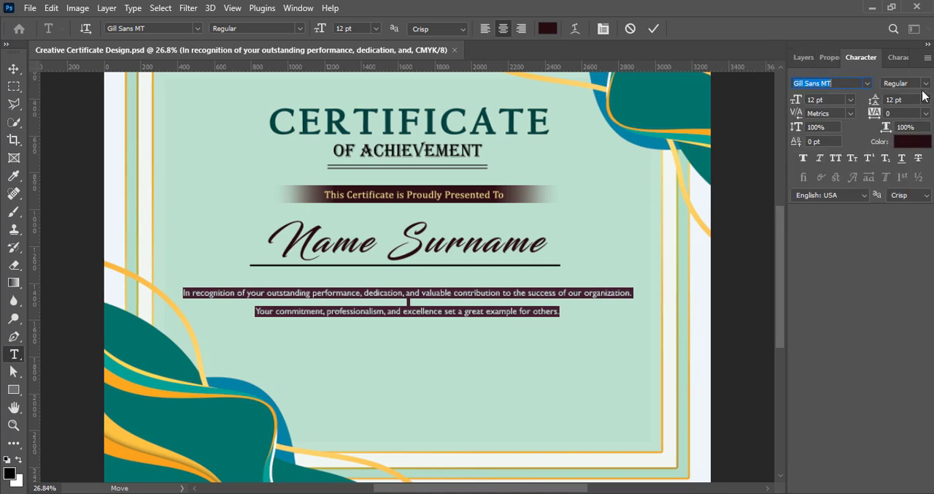
click(926, 99)
click(920, 161)
click(927, 100)
click(914, 144)
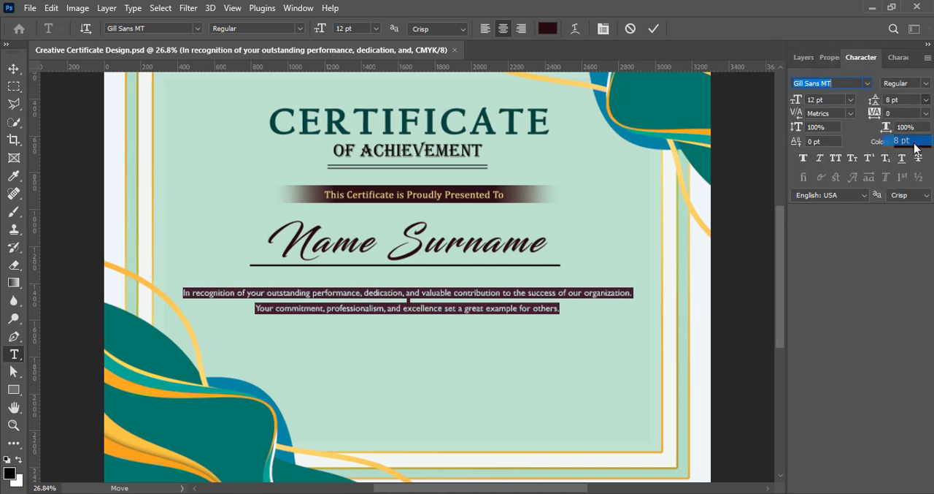
click(654, 29)
- Break the paragraph's first sentence before "to the success of our organization" so it wraps onto a second line
double_click(475, 291)
click(502, 291)
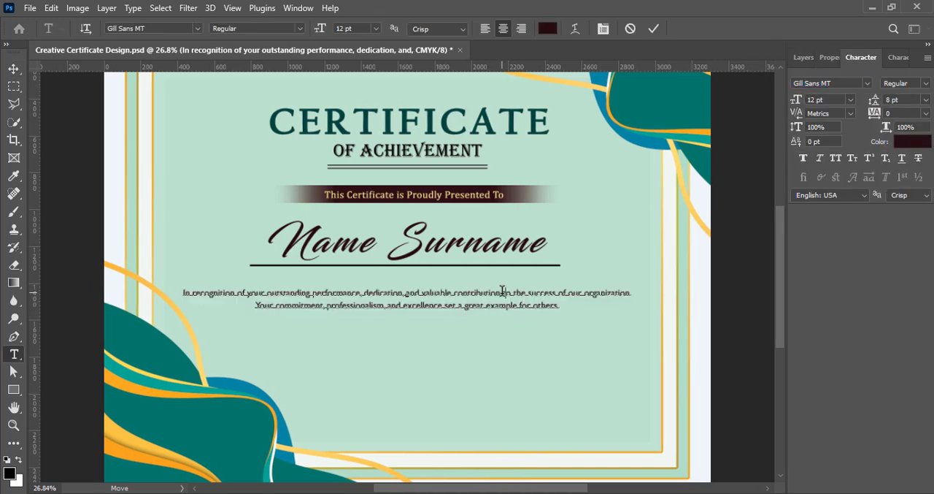
key(Return)
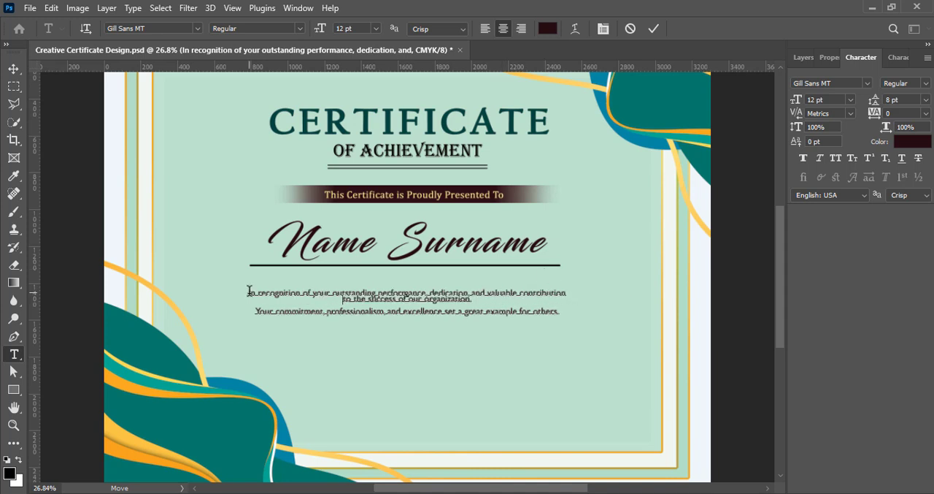
- Discard the pending line-break edit and join the recognition paragraph's two sentences into a single line
click(631, 30)
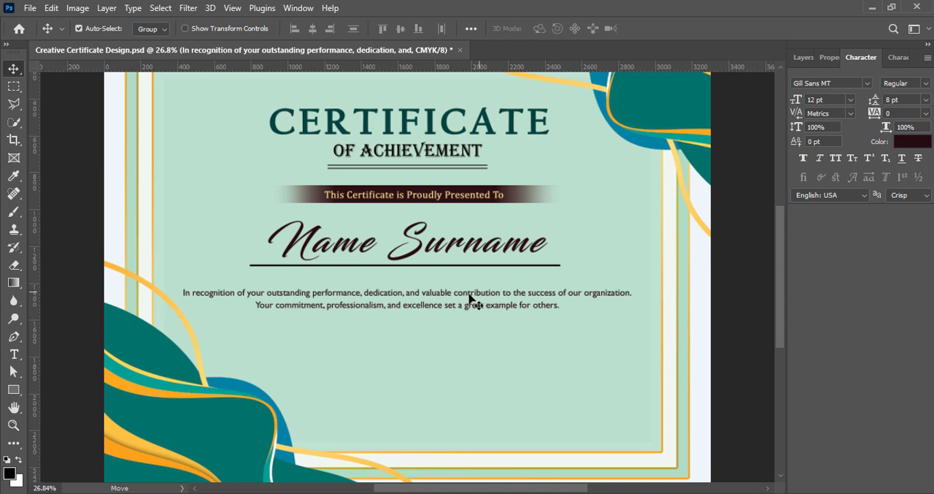
double_click(307, 309)
click(257, 304)
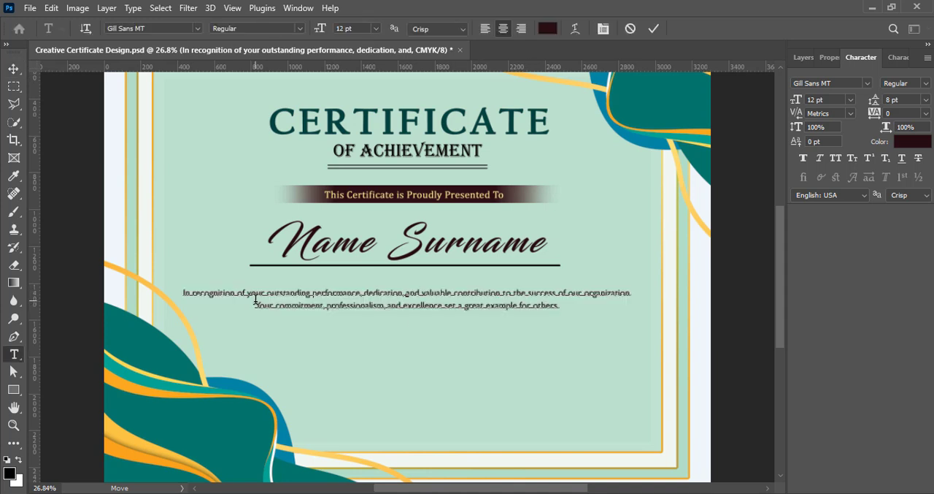
key(BackSpace)
click(653, 29)
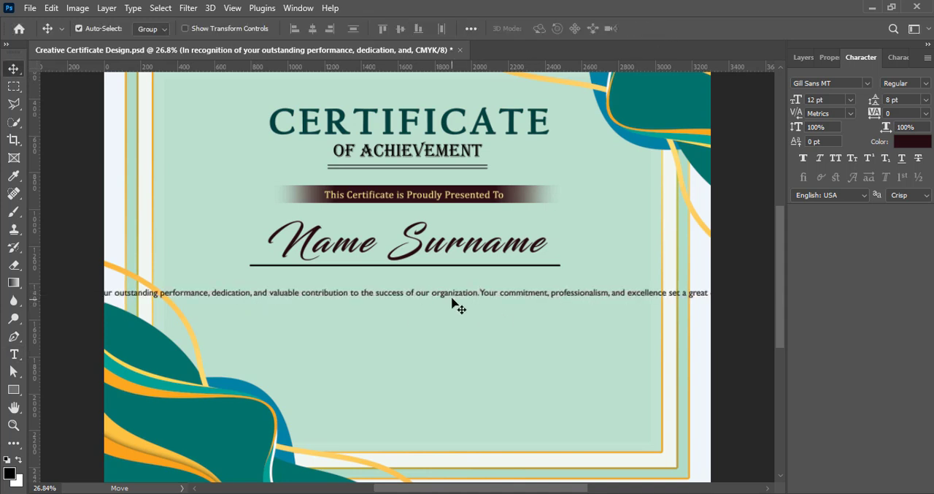
- Break the recognition paragraph into three lines, before "to the success of our organization" and before "excellence set a great example"
drag(453, 298, 621, 294)
double_click(559, 291)
click(519, 291)
key(Return)
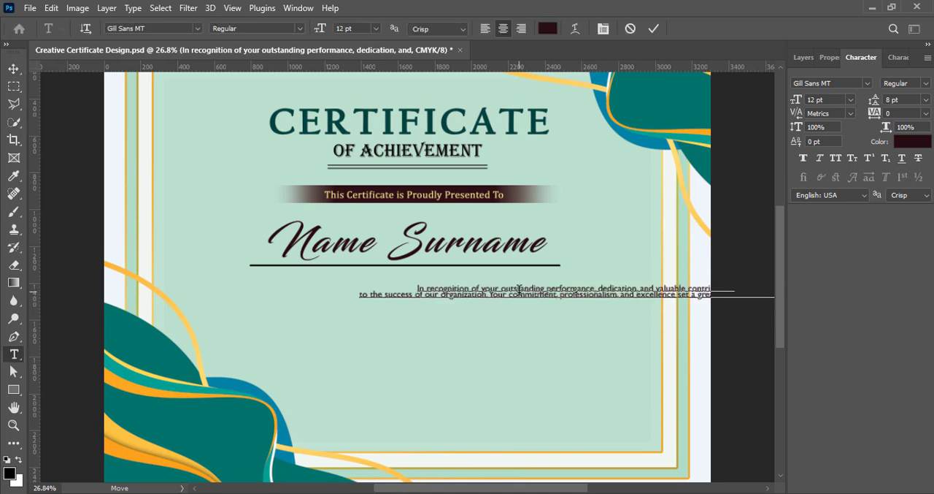
click(638, 296)
key(Return)
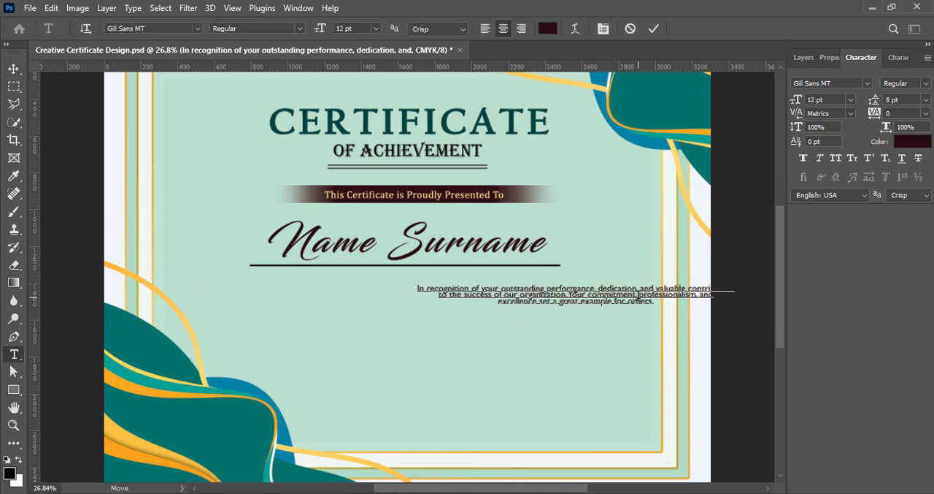
click(654, 29)
- Move the three-line paragraph back to centre beneath the name's underline and set its leading to 11 pt
drag(561, 294, 420, 305)
key(ctrl+t)
key(Return)
click(926, 101)
click(916, 172)
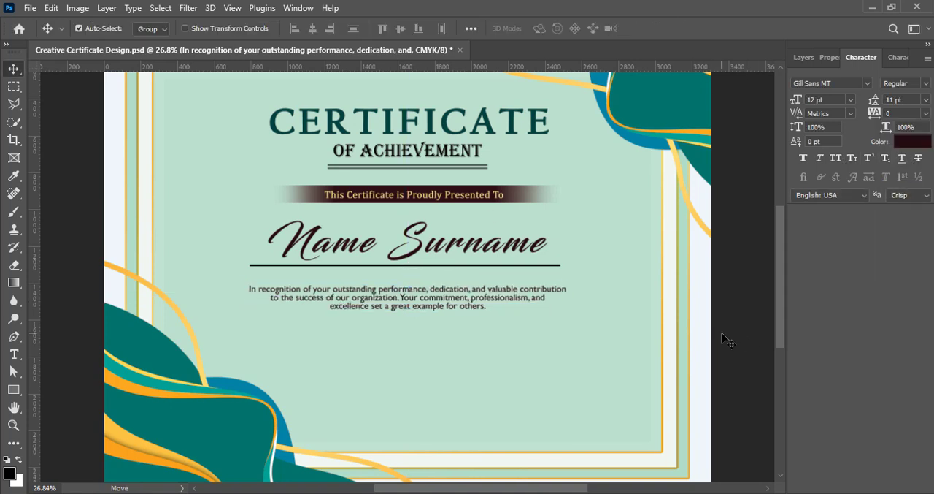
- Apply faux bold to the recognition paragraph and save the file
click(803, 159)
click(803, 58)
click(752, 299)
key(ctrl+s)
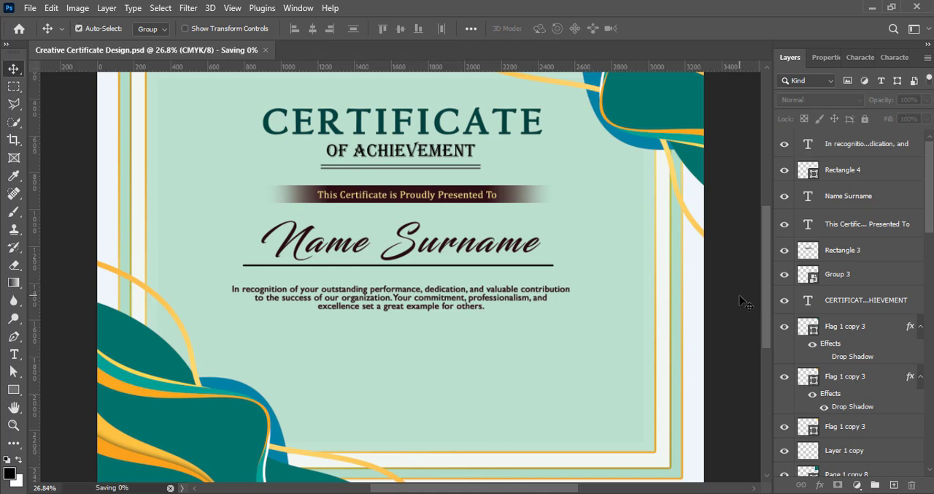
- Try the Italic style on the recognition paragraph, and set it back to Regular
double_click(808, 143)
click(860, 60)
click(925, 85)
click(925, 85)
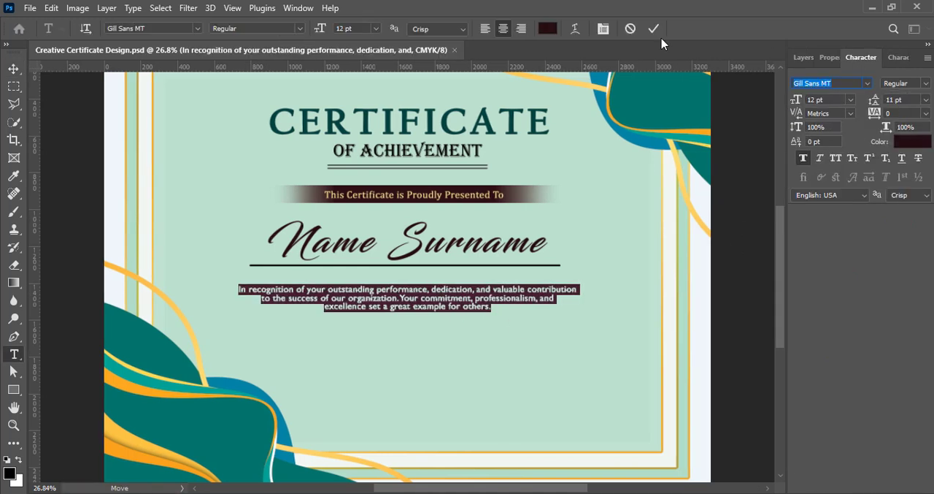
click(925, 84)
click(904, 107)
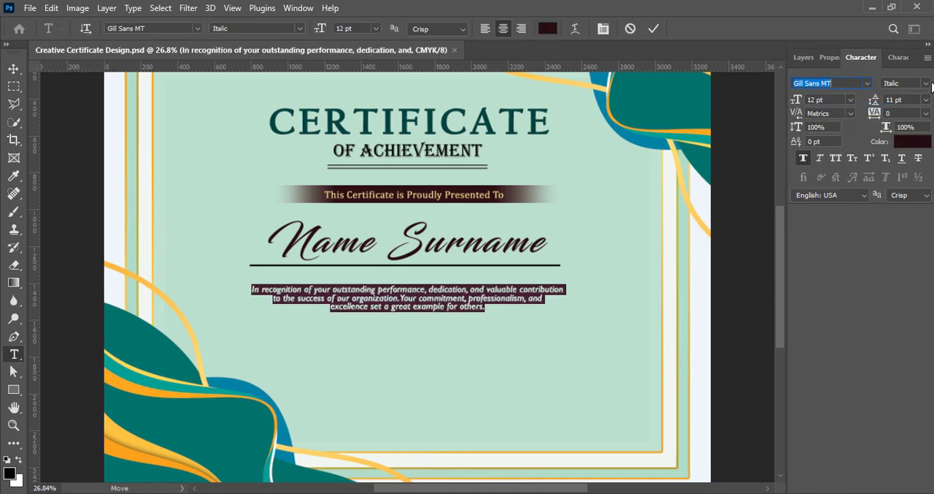
click(925, 85)
click(902, 95)
click(655, 30)
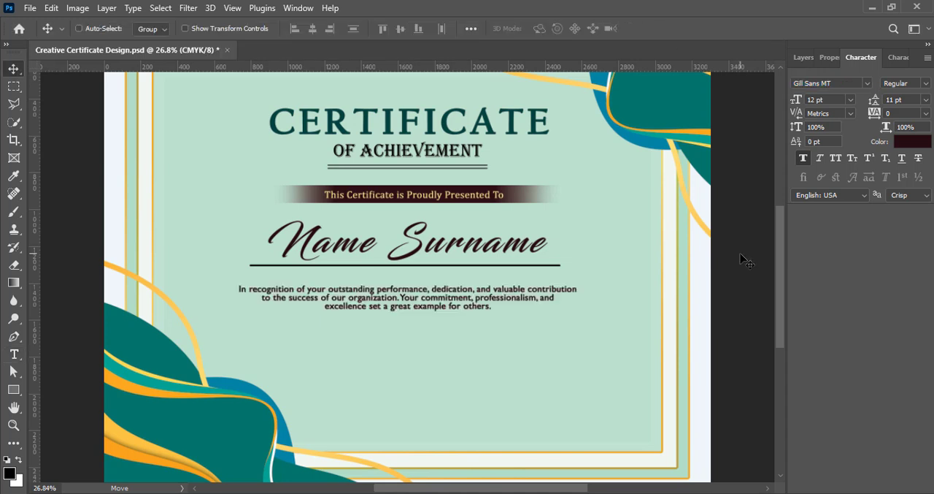
- Add the "Certificate No:" text with the certificate number on a new layer in the inner frame's upper-left corner
click(804, 58)
click(894, 484)
scroll(424, 377, up, 2)
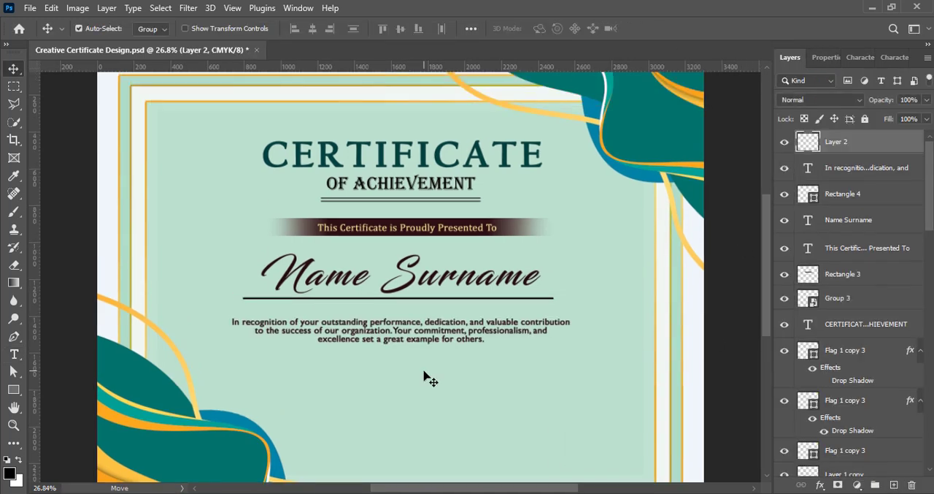
click(15, 354)
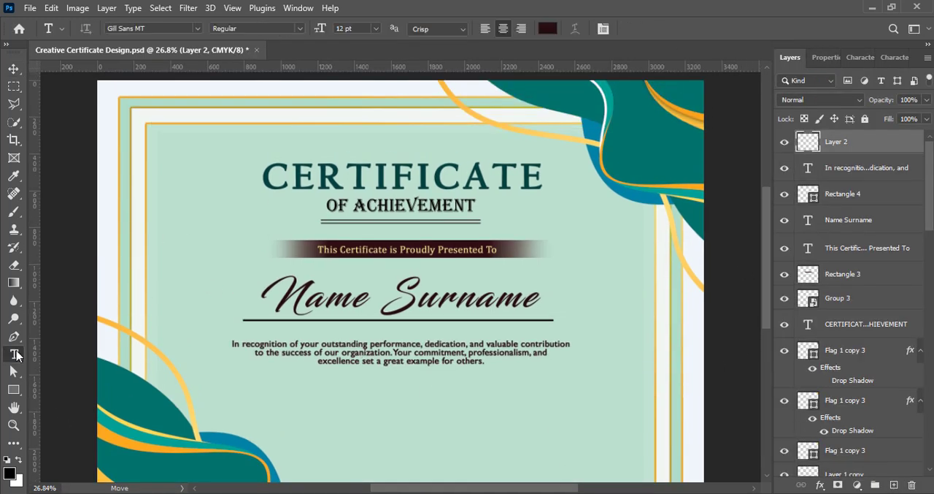
click(163, 140)
text(Certificate No: EMP-2026-001)
click(14, 69)
drag(161, 142, 209, 136)
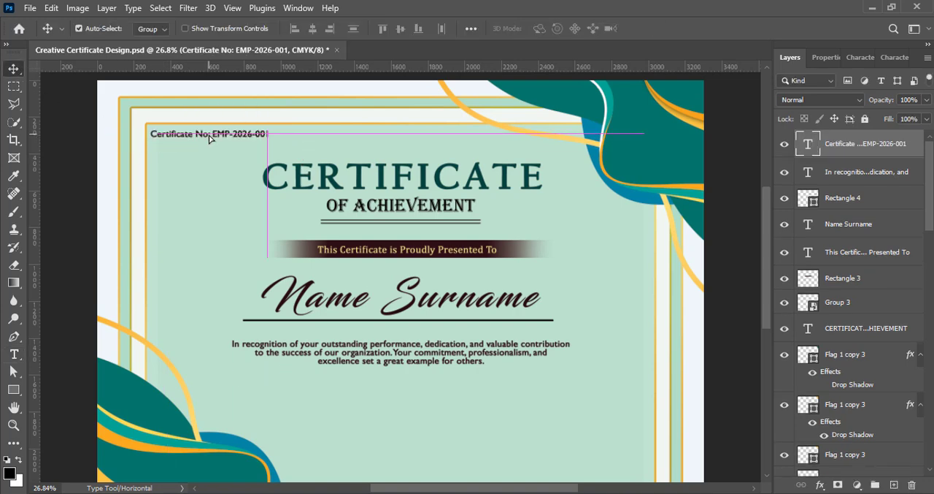
- Set the certificate number text to 9 pt in the Lato font
double_click(209, 136)
click(869, 57)
click(855, 99)
click(832, 151)
click(869, 84)
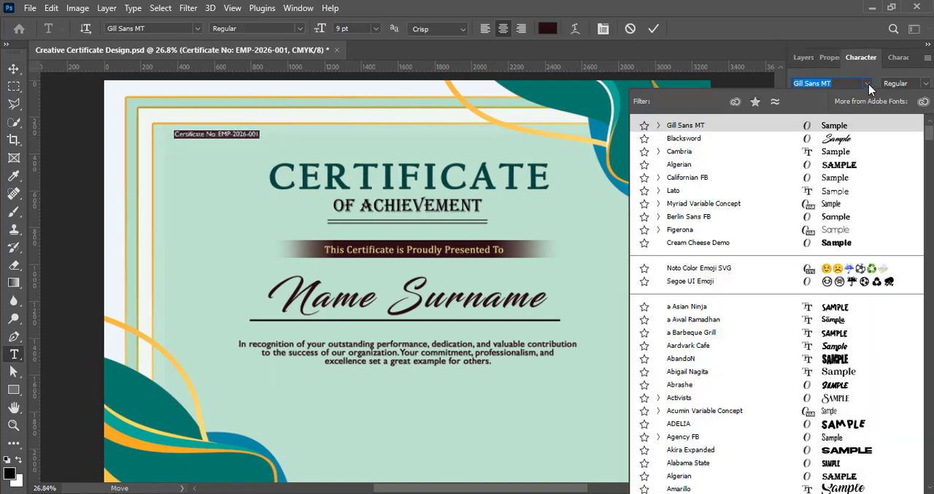
click(679, 191)
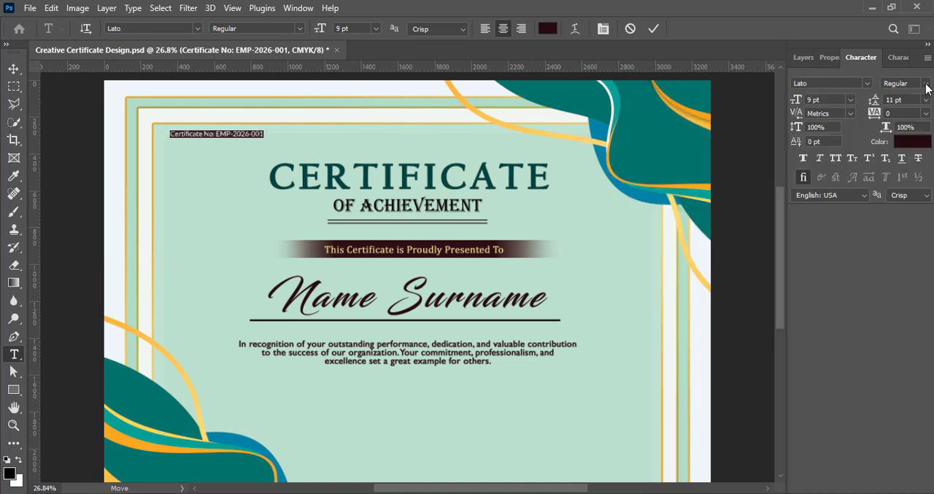
- Make the certificate number text Bold, shift it about 38 px left toward the inner frame's edge, and save
click(926, 84)
click(893, 162)
click(656, 31)
drag(212, 135, 205, 134)
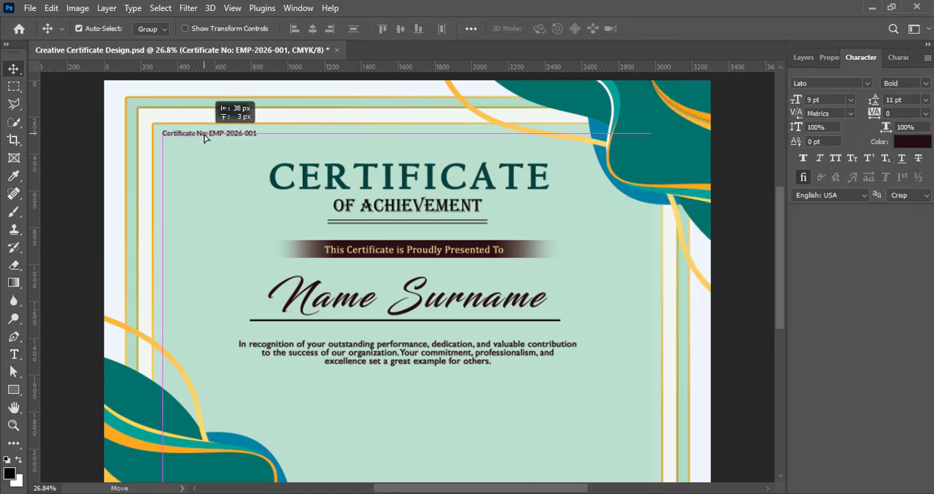
key(ctrl+s)
- Add the text "Authorized Signature" on a new layer in the lower-right area of the inner frame
scroll(444, 306, down, 3)
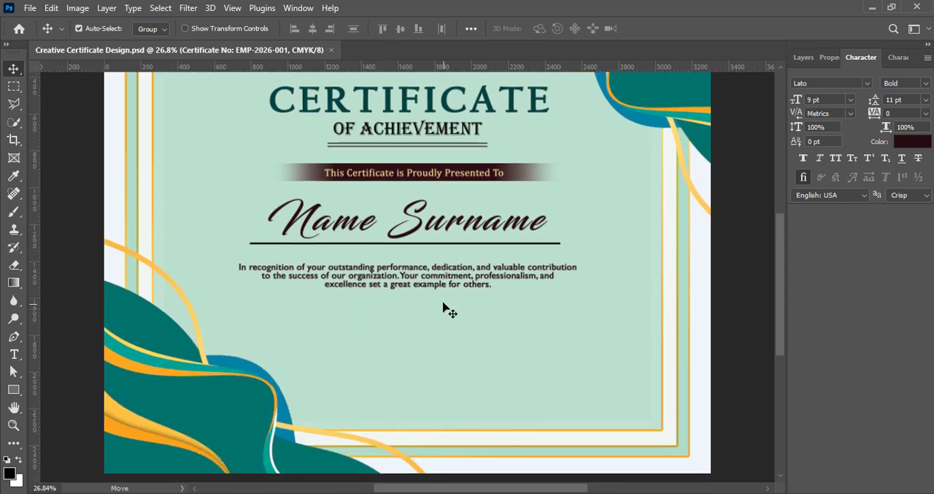
click(790, 57)
click(895, 485)
click(14, 354)
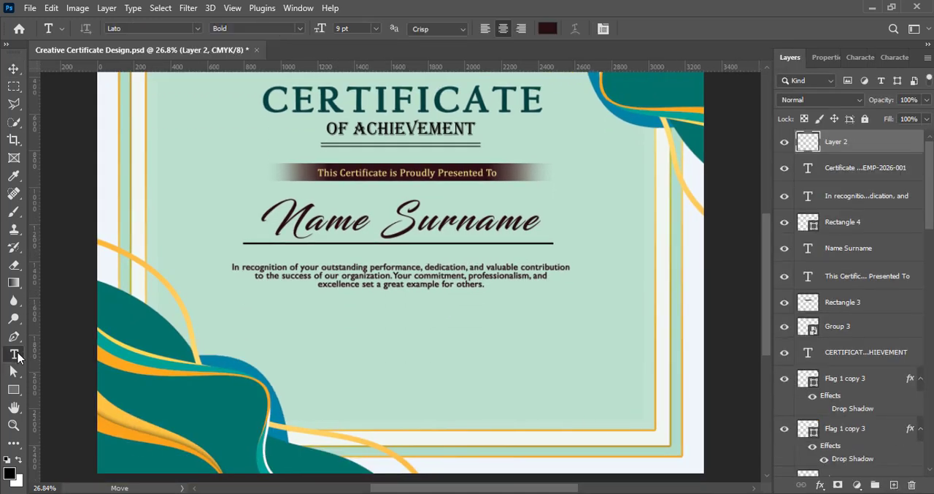
click(512, 360)
text(Authorized Signature)
click(21, 67)
mouse_move(514, 360)
mouse_down()
mouse_move(570, 362)
mouse_move(567, 374)
mouse_up()
- Set the "Authorized Signature" text to 11 pt with tracking 25, and nudge it slightly left
double_click(808, 144)
click(860, 57)
click(850, 99)
click(836, 177)
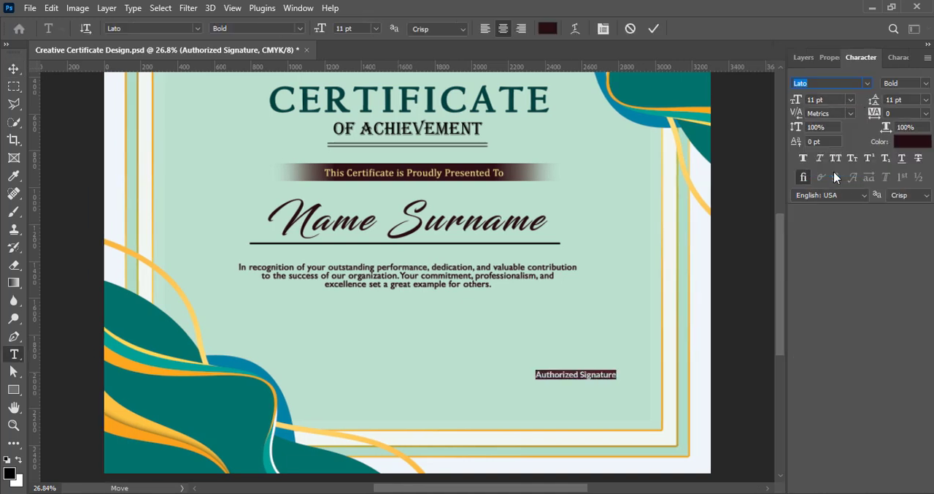
click(927, 116)
click(912, 233)
click(15, 68)
drag(569, 377, 563, 377)
- Draw a thin black signature line, about 664 by 10 px, just above the "Authorized Signature" text
click(801, 60)
click(895, 485)
click(14, 389)
drag(502, 365, 625, 366)
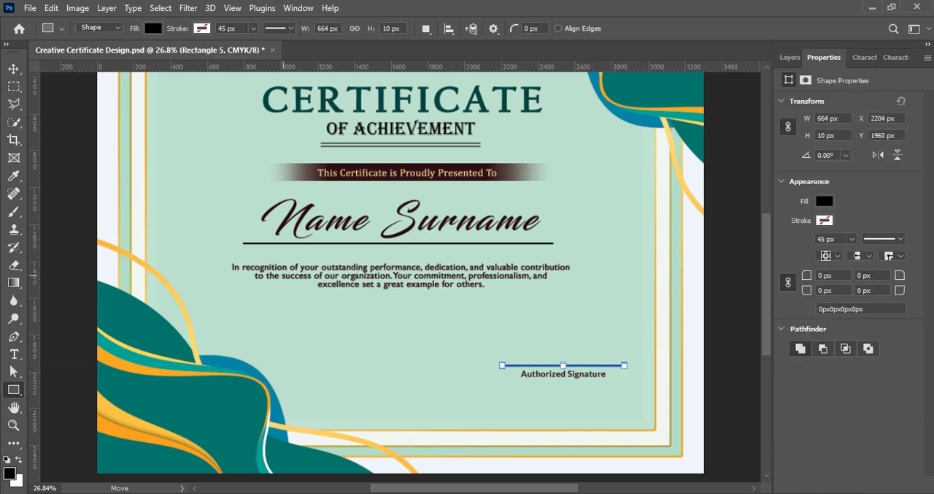
key(v)
- Apply faux bold to the "Authorized Signature" text and save the file
click(792, 58)
double_click(559, 376)
click(865, 57)
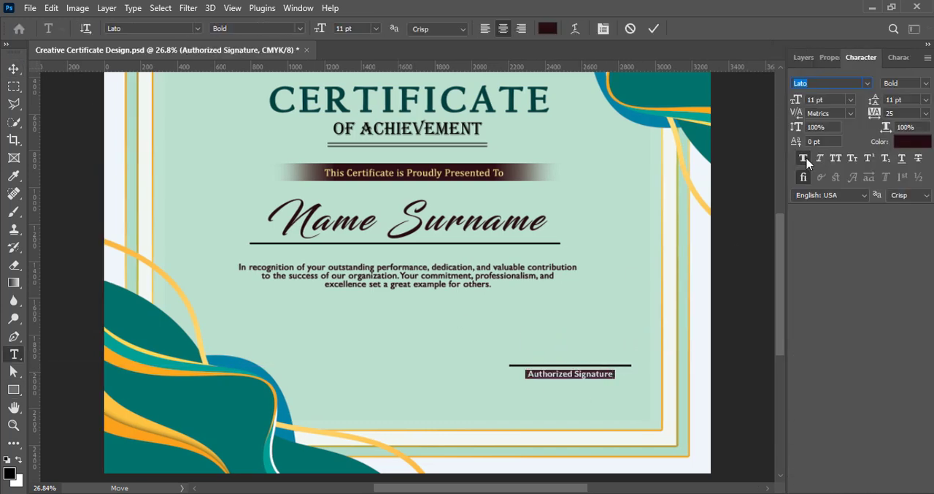
click(805, 159)
click(653, 30)
key(ctrl+s)
- Add the text "HR Manager" centred beneath "Authorized Signature", with faux bold turned off
click(803, 58)
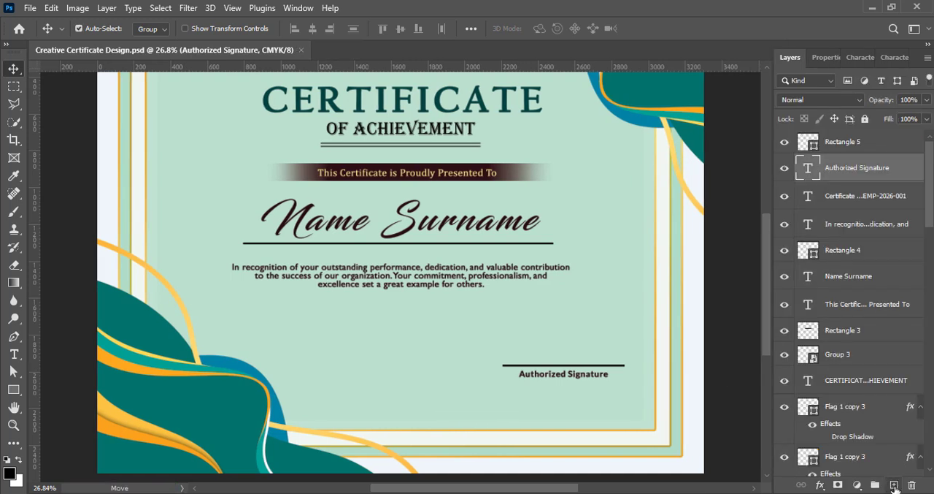
click(894, 485)
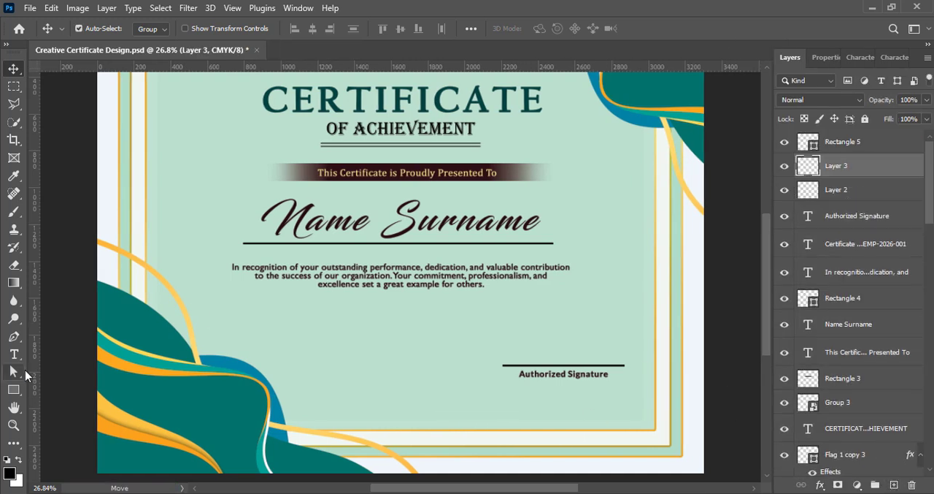
click(14, 353)
click(507, 382)
text(HR Manager)
key(ctrl+Return)
key(v)
mouse_move(504, 389)
mouse_down()
mouse_move(557, 389)
mouse_move(541, 380)
mouse_move(556, 387)
mouse_up()
click(864, 57)
click(803, 158)
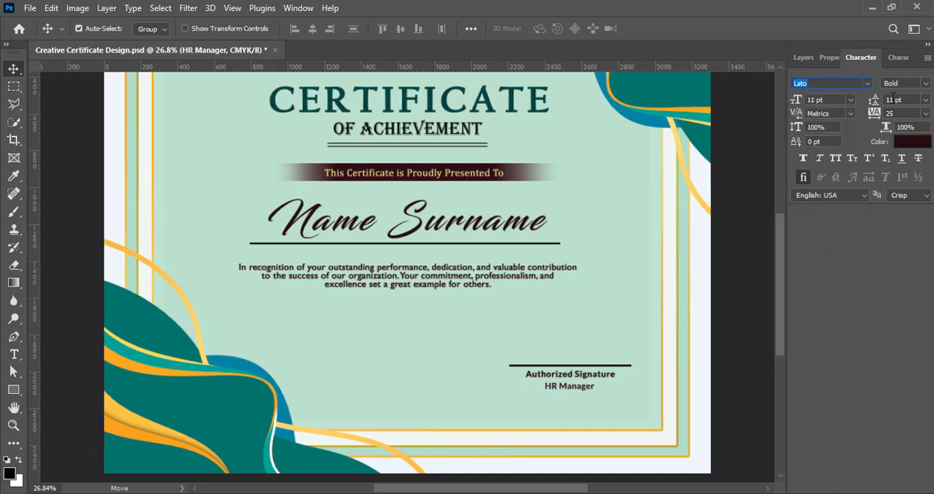
- Draw a rectangle about 370 by 66 px over the "HR Manager" text on a new layer
click(804, 57)
click(894, 485)
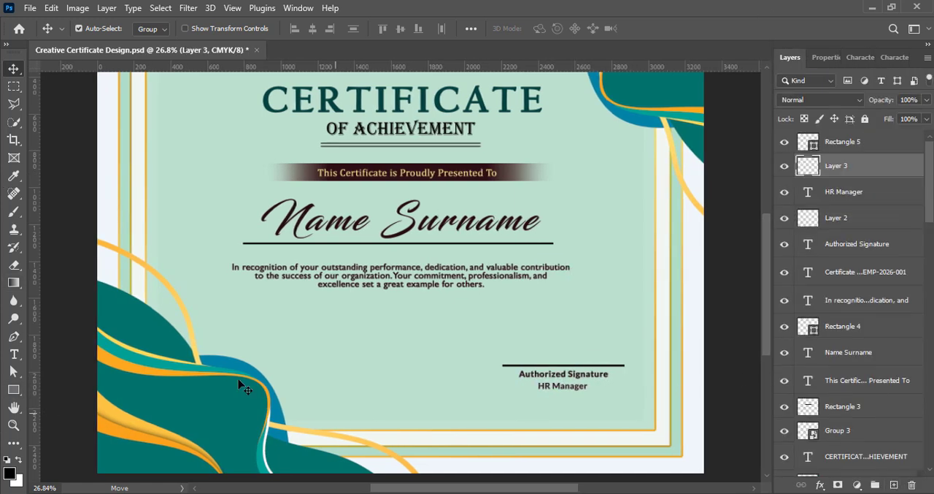
key(u)
drag(529, 381, 597, 392)
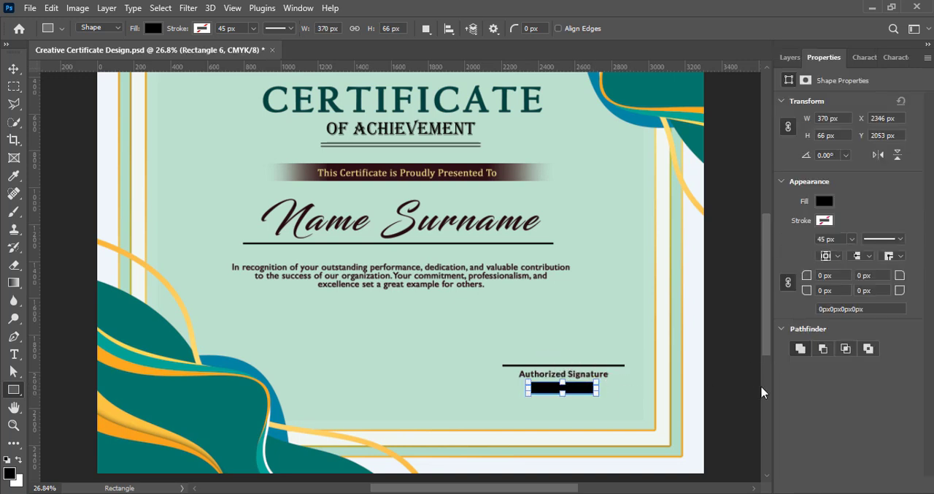
- Remove the fill from the rectangle over "HR Manager" and give it a 6 px black (000000) stroke
click(829, 205)
click(753, 227)
click(838, 191)
click(826, 220)
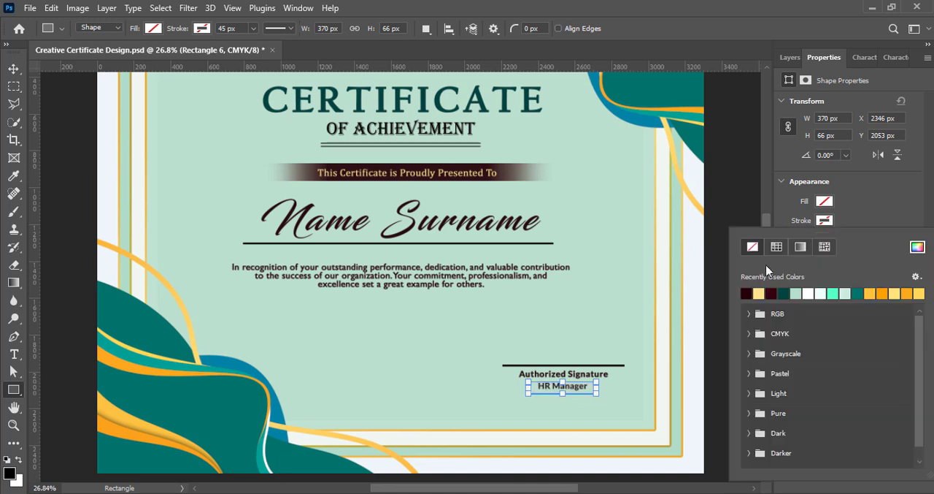
click(918, 251)
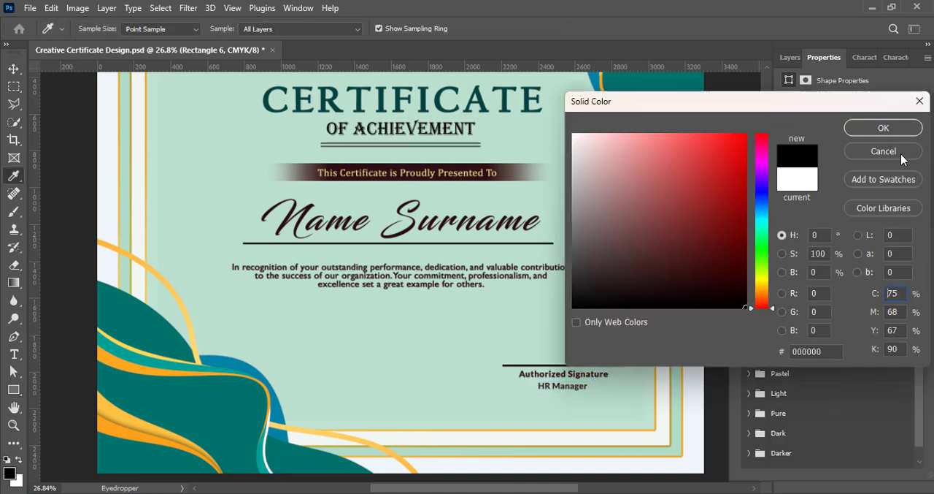
key(Return)
click(853, 208)
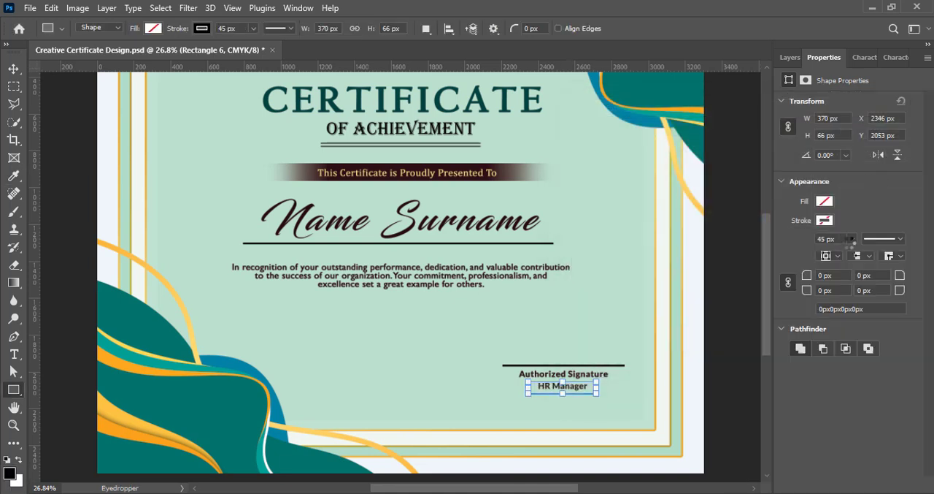
click(852, 239)
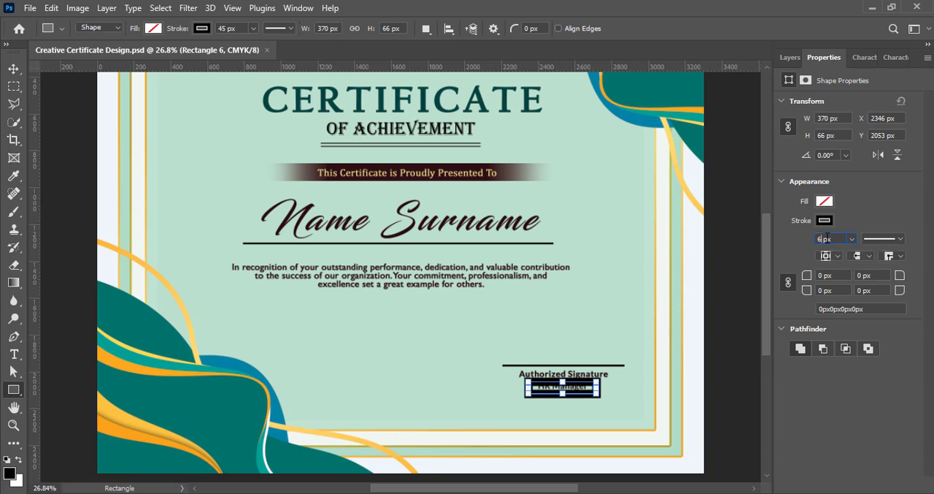
click(792, 58)
click(14, 68)
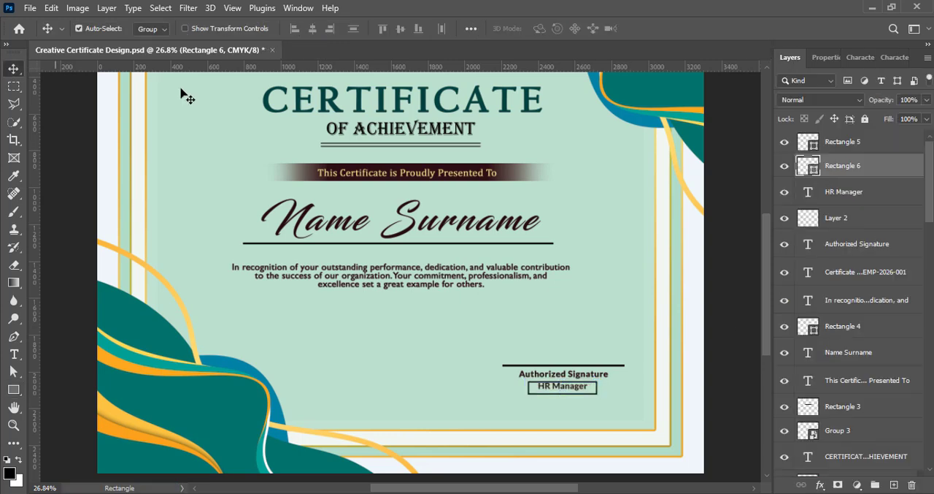
- Convert the outlined rectangle around "HR Manager" to a smart object
scroll(576, 380, up, 2)
scroll(575, 380, up, 3)
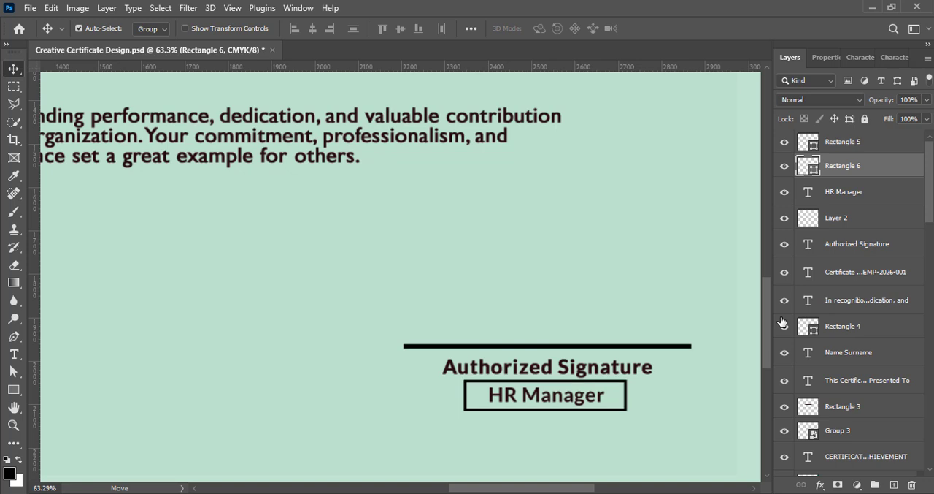
right_click(860, 166)
click(735, 209)
- Marquee-select the "HR Manager" rectangle's middle part between its short vertical sides, and try to delete that part
key(m)
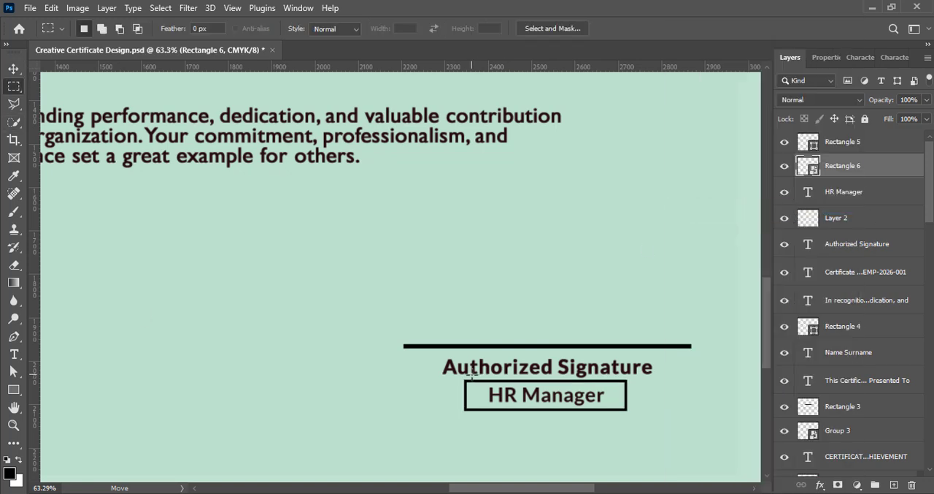
drag(472, 374, 620, 424)
key(Delete)
click(412, 197)
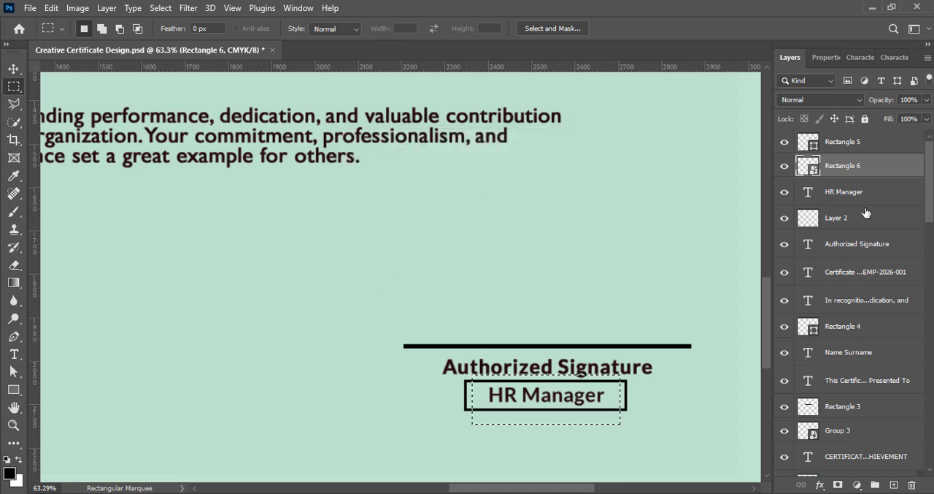
- Rasterize the layer of the outlined rectangle around "HR Manager"
right_click(860, 167)
click(722, 287)
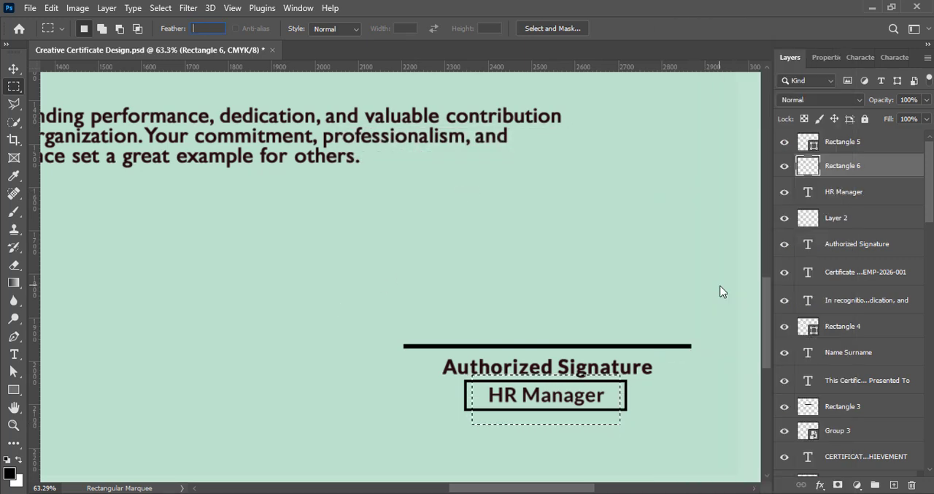
- Marquee-select the middle part of the rectangle around "HR Manager" and delete it, leaving a square bracket at each end of the text
click(13, 68)
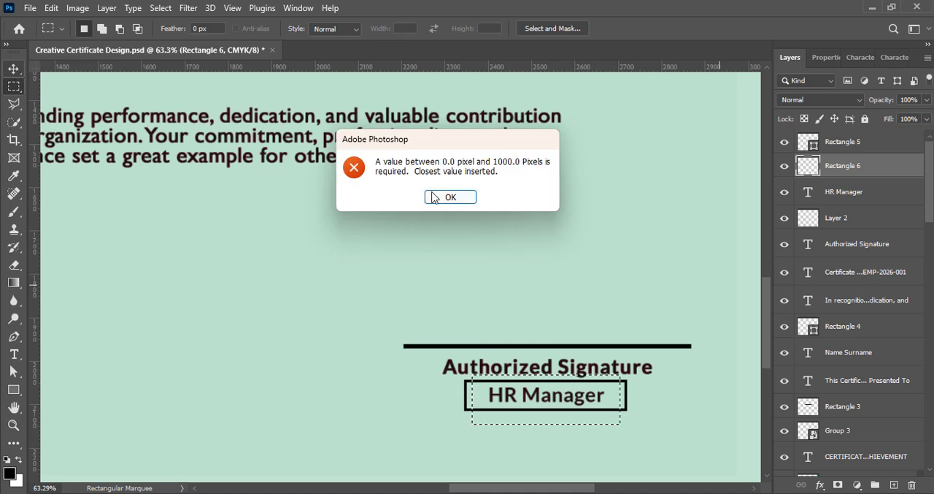
click(447, 197)
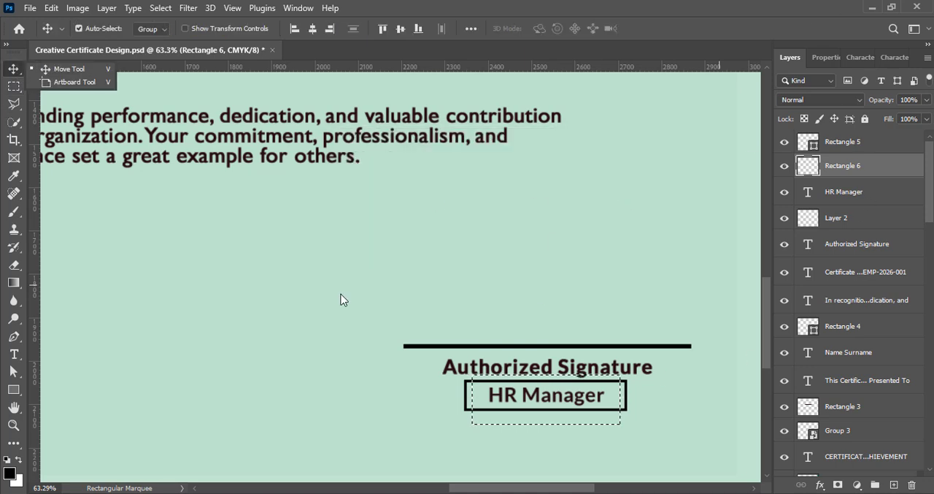
key(ctrl+z)
right_click(849, 169)
click(722, 288)
key(m)
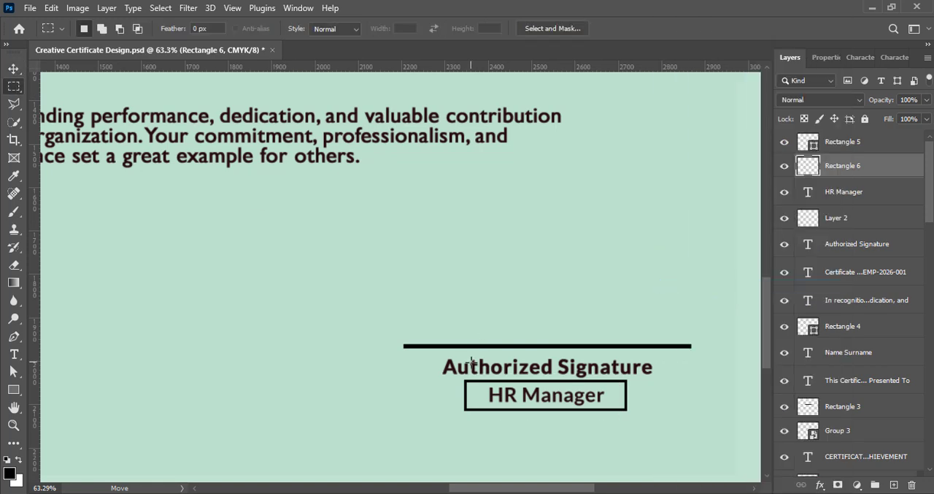
drag(472, 362, 622, 426)
key(Delete)
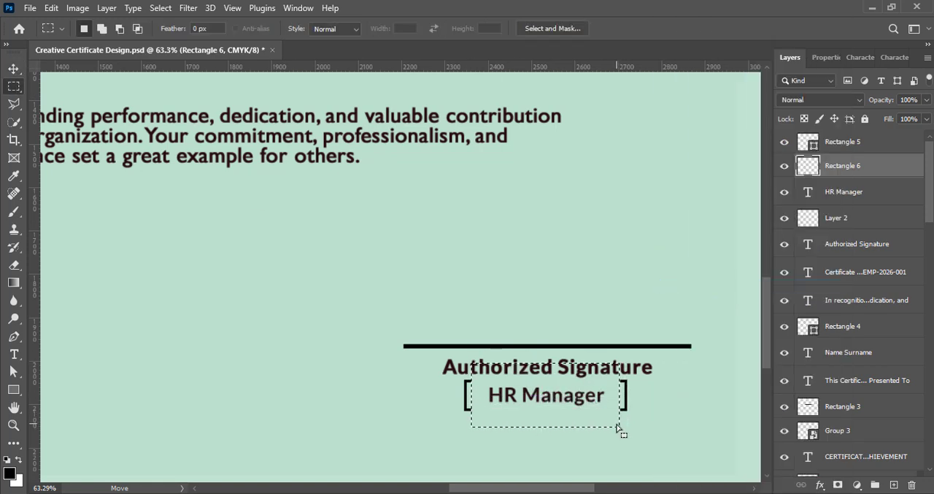
key(v)
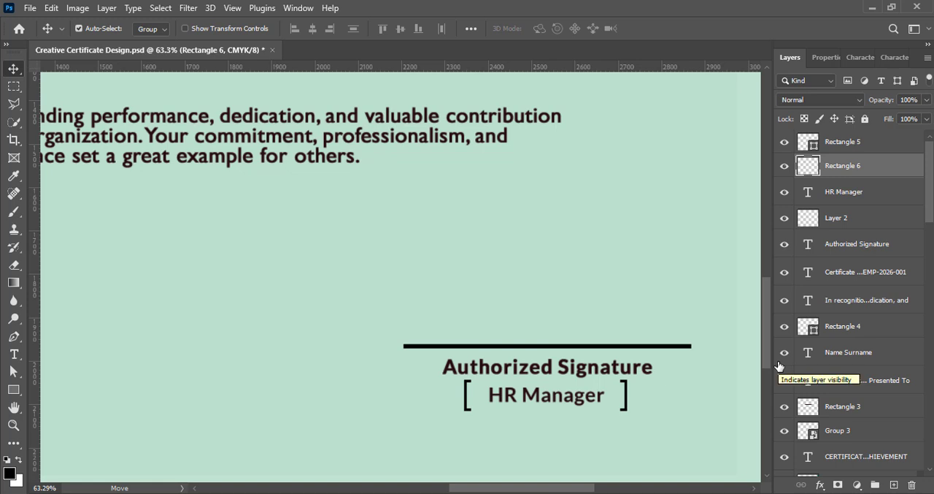
- Change the font of "HR Manager" to Figerona Semi Bold
double_click(548, 398)
click(861, 57)
click(867, 84)
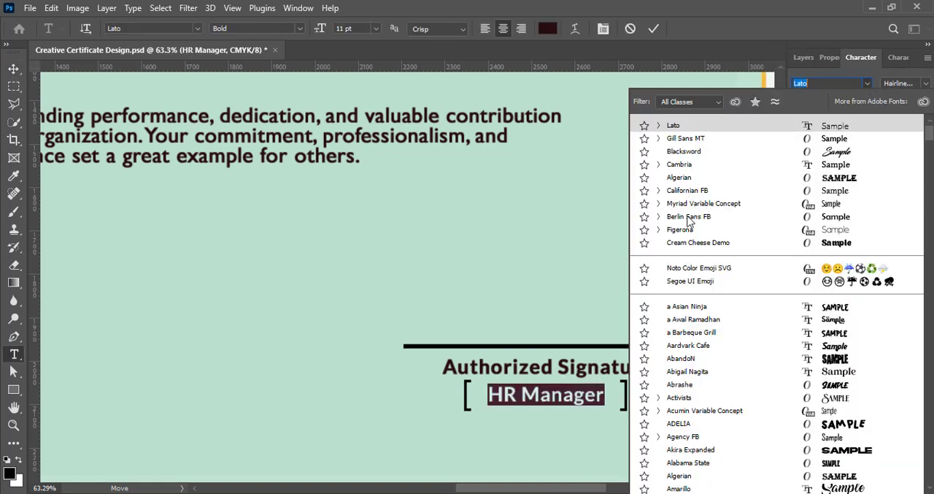
click(690, 230)
click(880, 156)
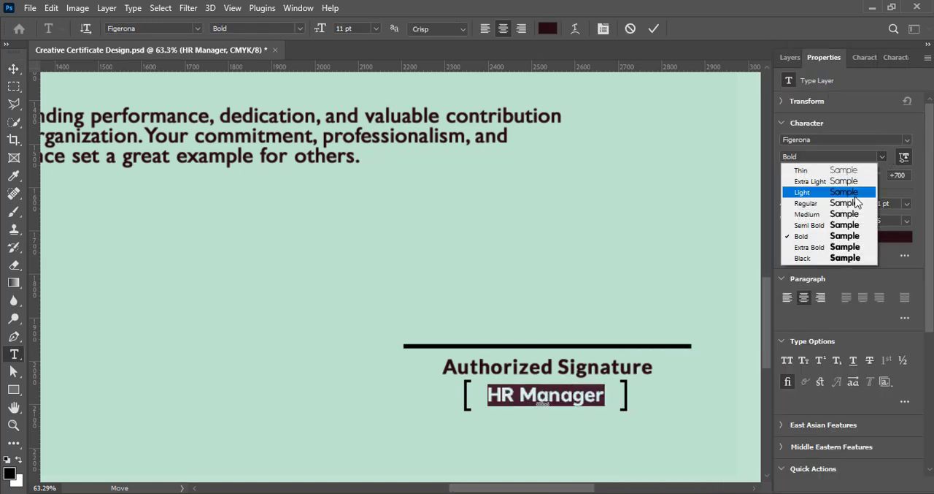
click(844, 225)
click(655, 29)
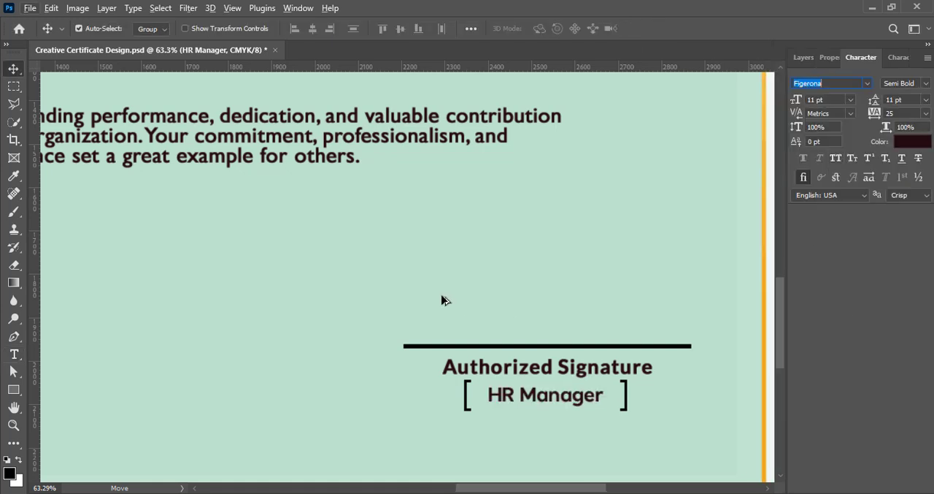
- Delete the blank Layer 2 below "HR Manager" and add a new blank layer above Rectangle 5
click(803, 56)
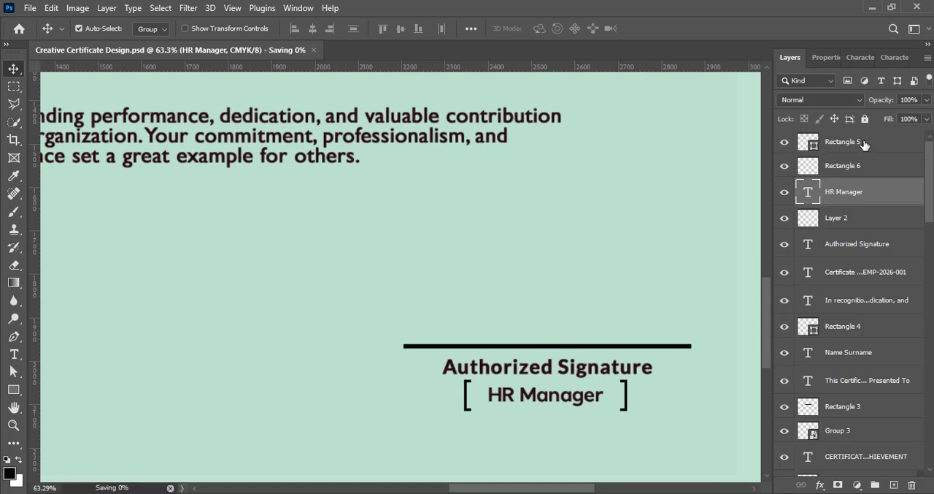
click(863, 142)
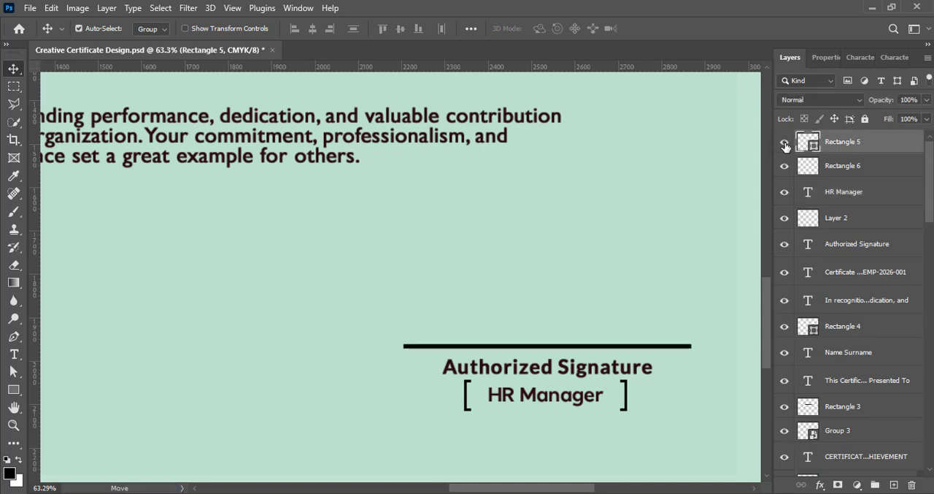
click(911, 218)
key(Delete)
key(ctrl+z)
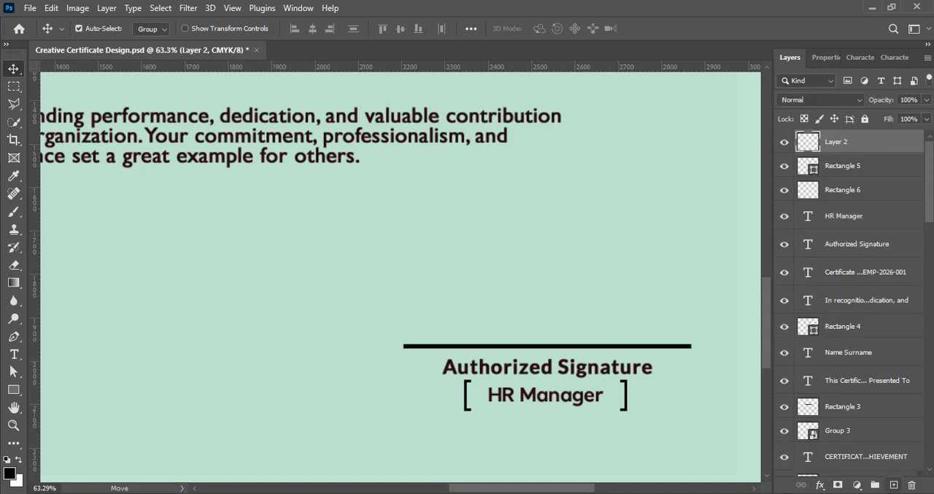
- Shift "HR Manager" and its brackets slightly down together, away from "Authorized Signature", and save the document
alt+scroll(297, 270, down, 5)
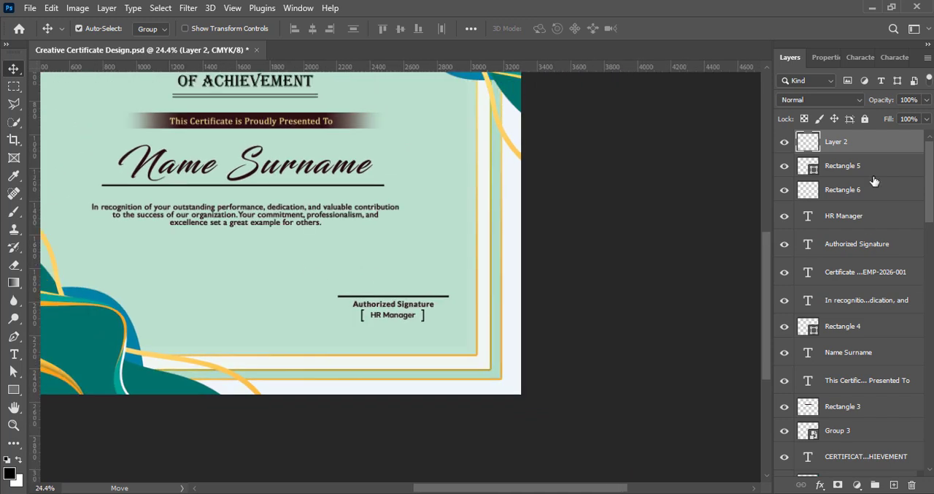
click(854, 192)
shift+click(851, 216)
click(545, 326)
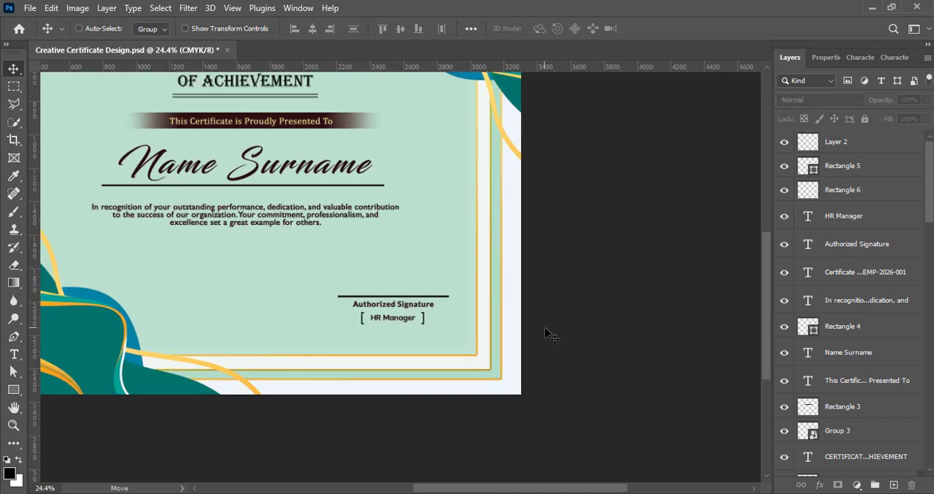
key(ctrl+s)
mouse_move(454, 491)
- Add the text "Manager Name" and center it just above the signature line
click(13, 354)
click(346, 280)
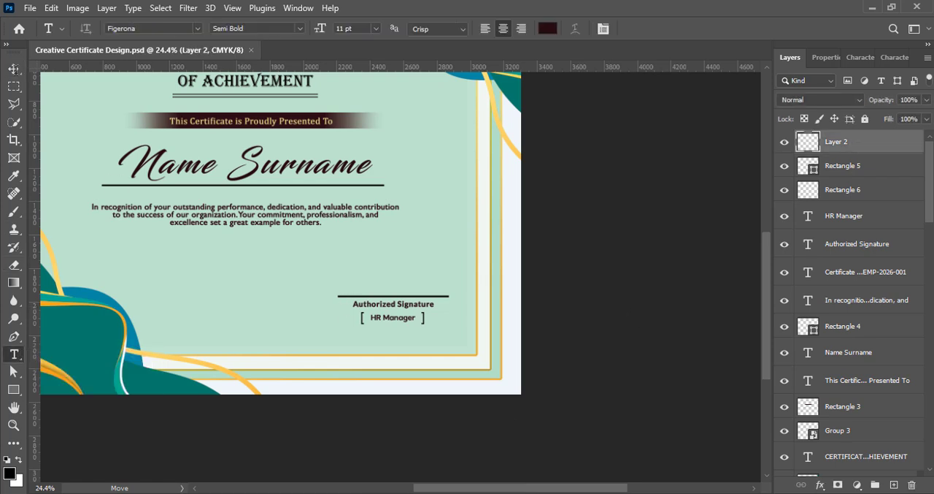
text(Manager Name)
click(15, 71)
scroll(345, 286, up, 3)
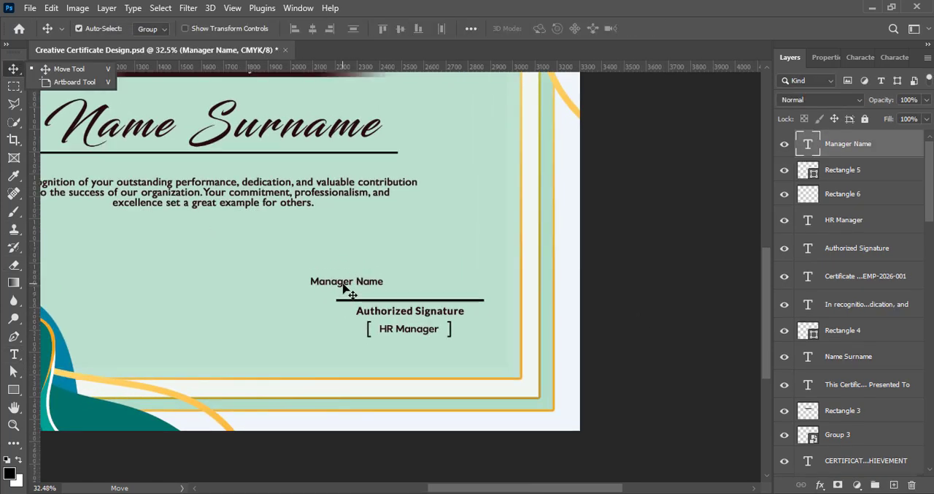
drag(344, 286, 406, 292)
- Enlarge the "Manager Name" text to 18 pt
double_click(404, 292)
click(860, 58)
click(851, 99)
click(841, 202)
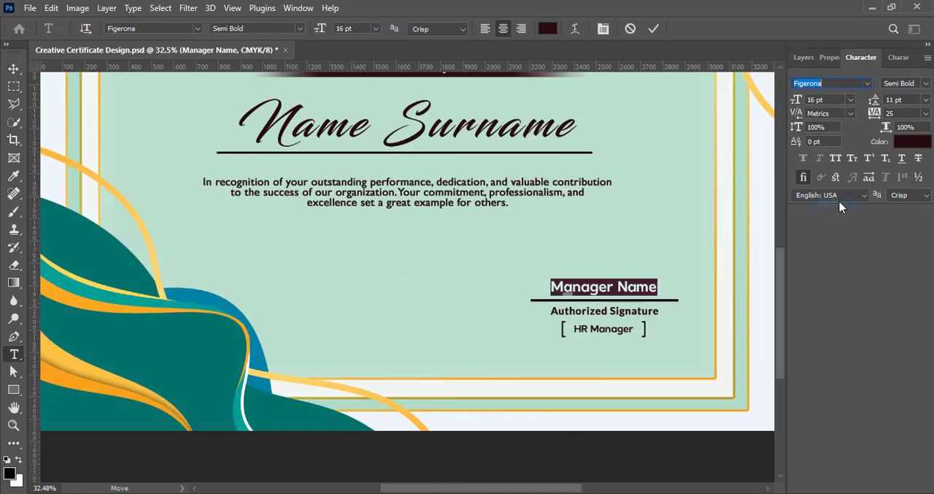
click(851, 99)
click(851, 211)
- Browse handwriting fonts for "Manager Name" and apply the Fashion Signature font
click(866, 84)
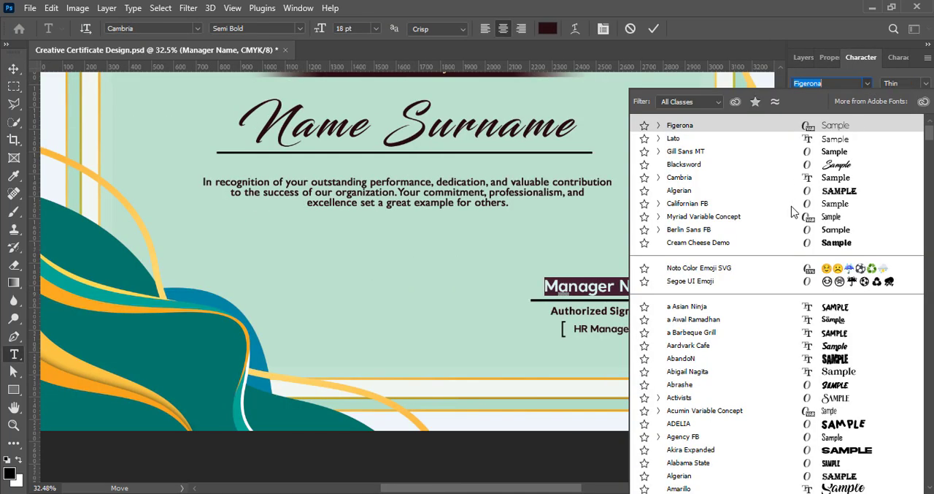
scroll(777, 409, down, 9)
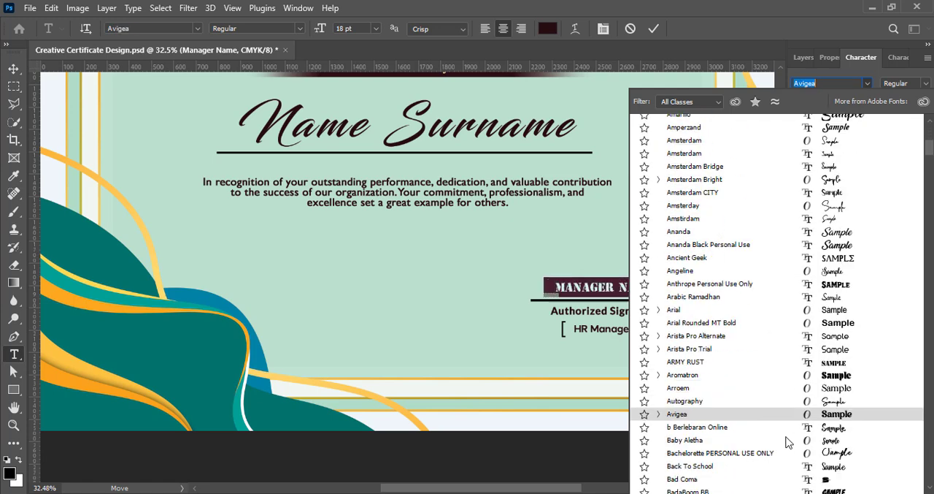
scroll(789, 438, down, 4)
scroll(773, 350, down, 2)
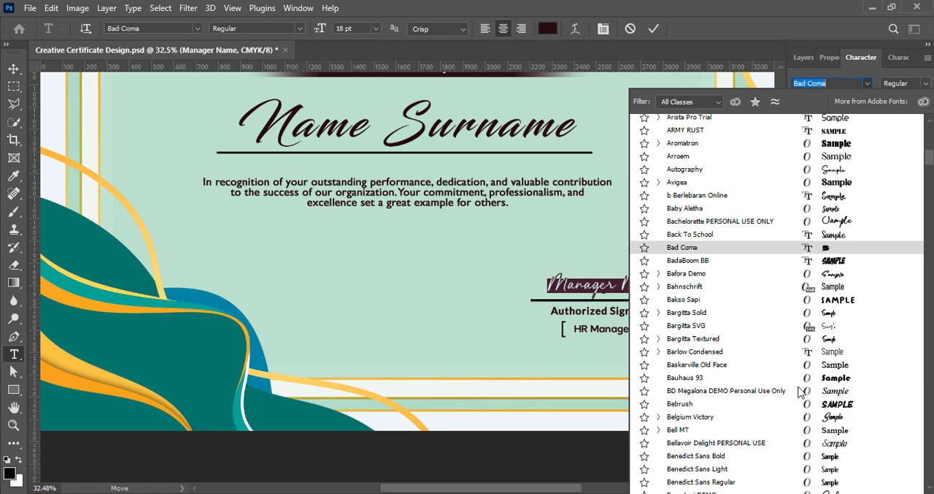
scroll(788, 351, down, 6)
scroll(772, 314, down, 2)
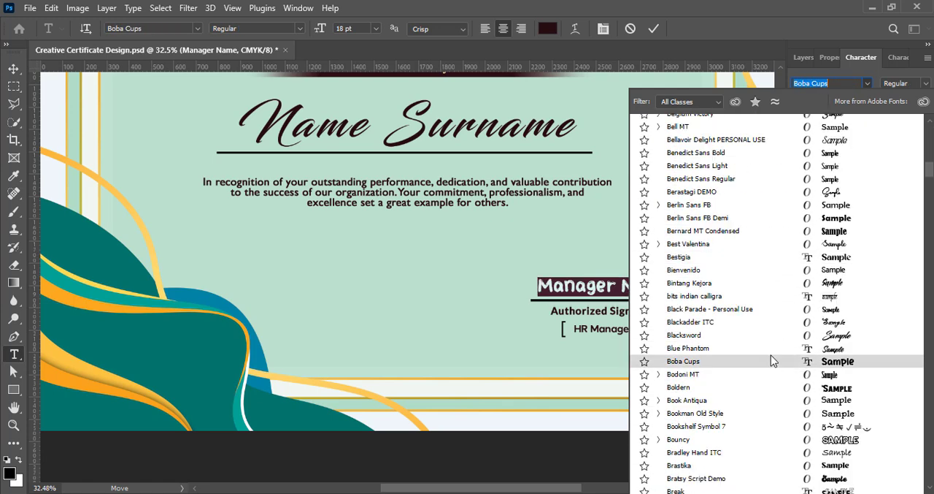
scroll(767, 328, down, 4)
scroll(770, 343, down, 3)
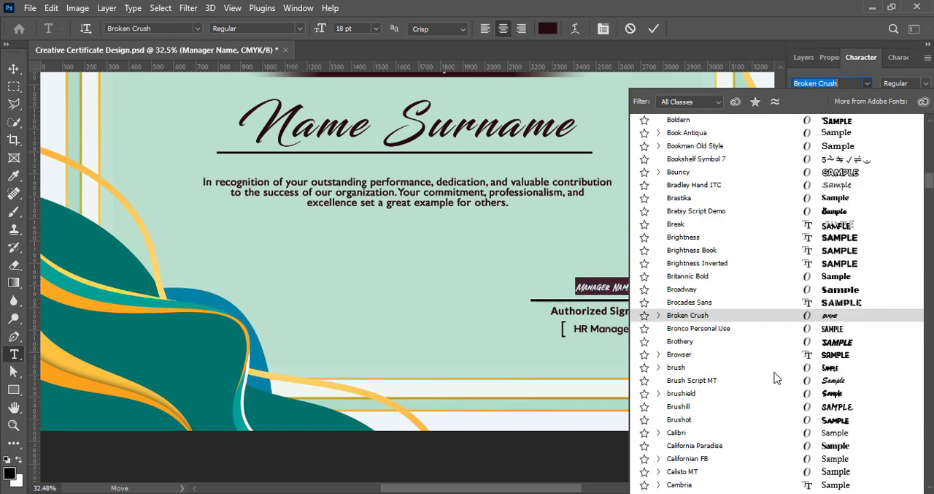
scroll(777, 394, down, 12)
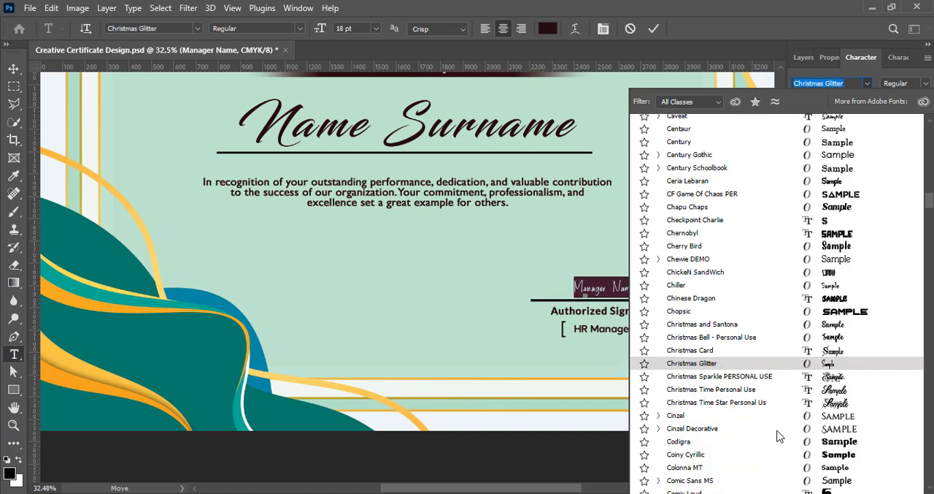
scroll(779, 423, down, 15)
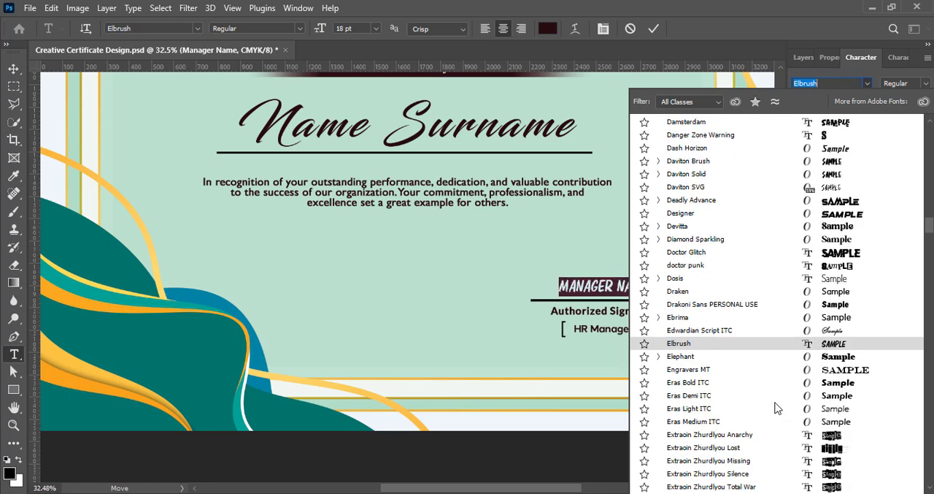
scroll(779, 409, down, 4)
click(777, 410)
- Set "Manager Name" to 30 pt with faux bold, nudge it up from the signature line, and save the document
click(850, 99)
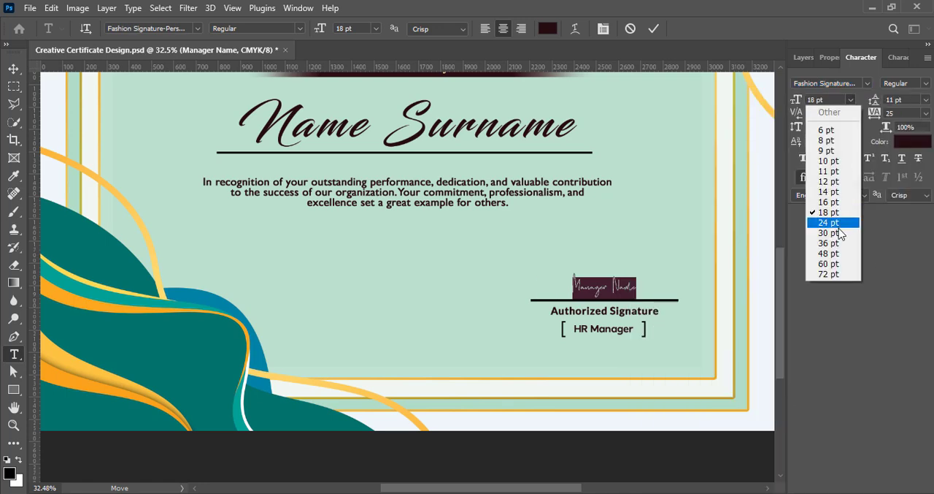
click(825, 229)
click(653, 29)
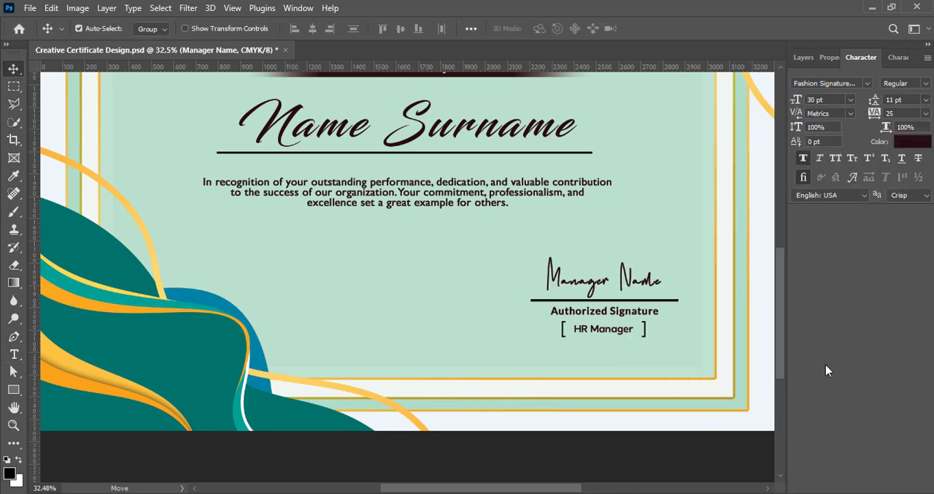
key(shift+Up)
click(808, 61)
key(ctrl+s)
- Duplicate the signature line and "Authorized Signature" label to the left on the certificate, change the label copy to "Date", and save
drag(556, 299, 324, 309)
drag(564, 317, 363, 312)
double_click(363, 311)
key(BackSpace)
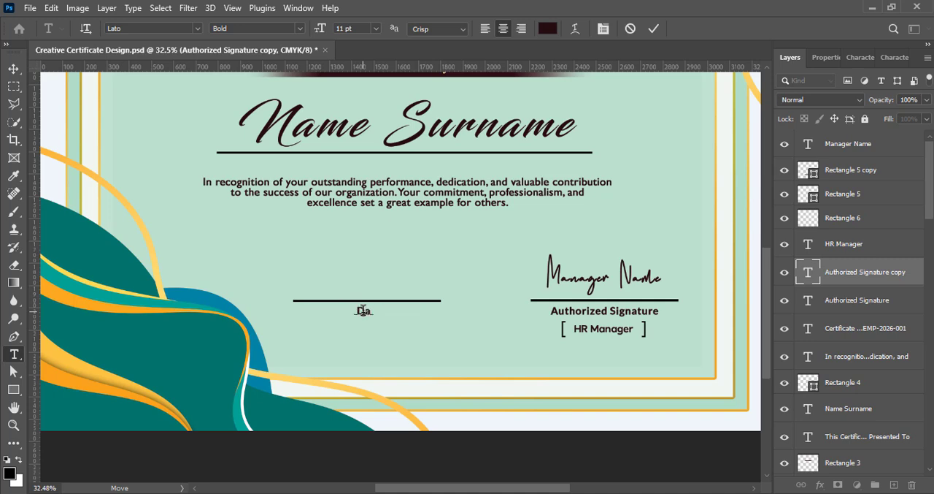
click(656, 28)
key(v)
key(ctrl+s)
- Add a blank layer, copy the "HR Manager" text above the date line, and replace the copy's text with "26 April 2026"
scroll(566, 473, up, 1)
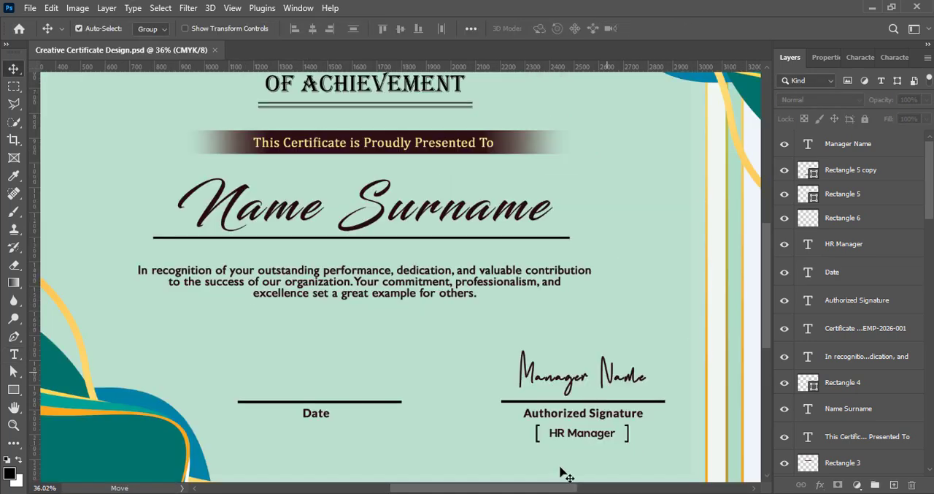
click(894, 484)
drag(579, 435, 311, 391)
double_click(312, 391)
key(ctrl+a)
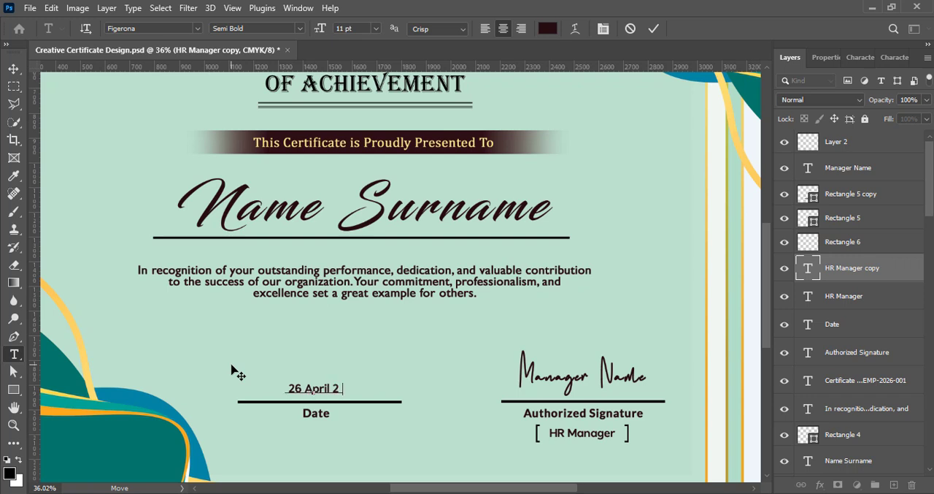
click(13, 69)
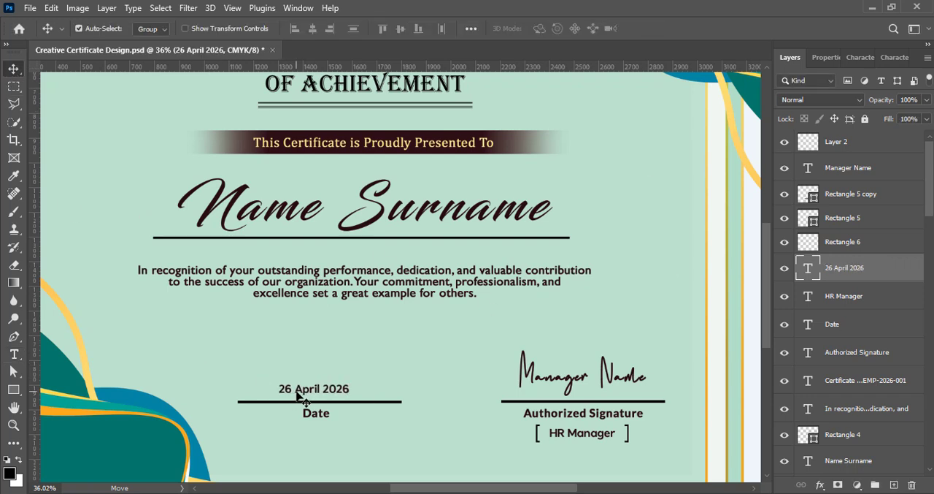
- Set the "26 April 2026" text to Figerona Regular at 14 pt
double_click(298, 394)
click(862, 56)
click(850, 100)
click(830, 222)
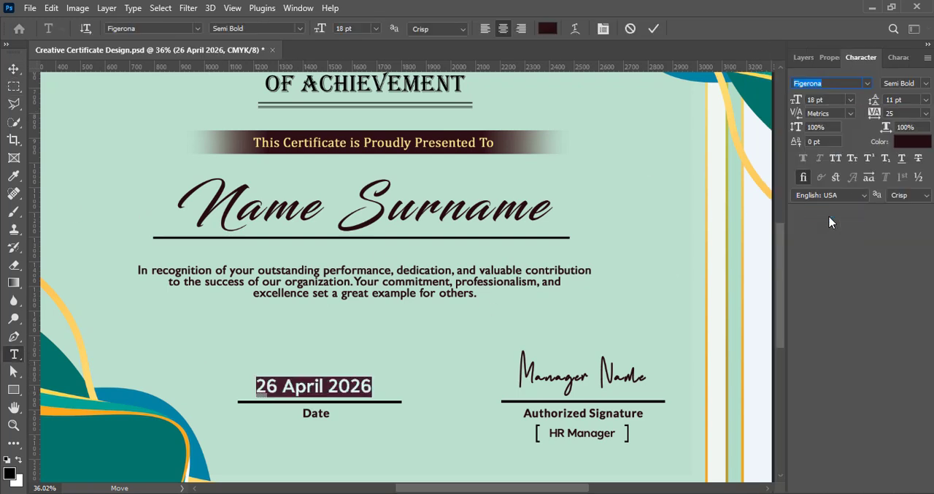
click(926, 84)
click(892, 131)
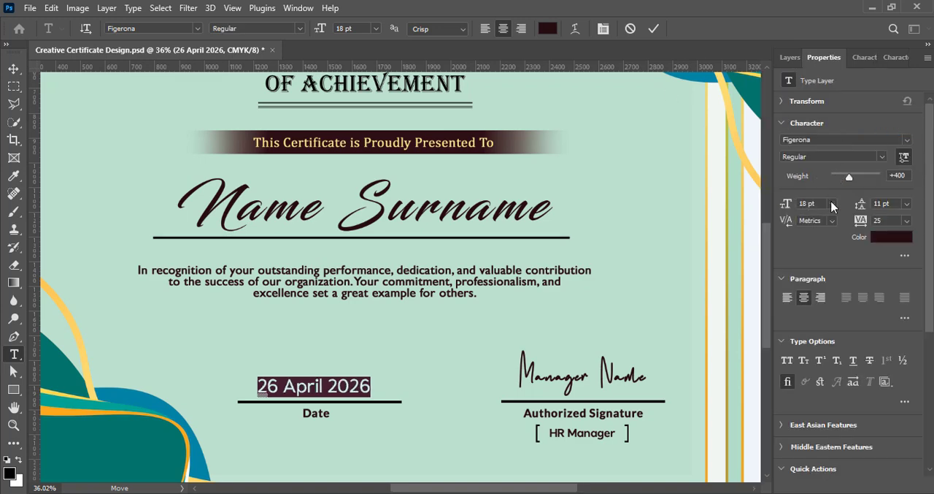
click(832, 206)
click(810, 294)
click(654, 29)
- Shift the "26 April 2026" text, its underline and the "Date" label further left on the certificate
scroll(367, 324, down, 3)
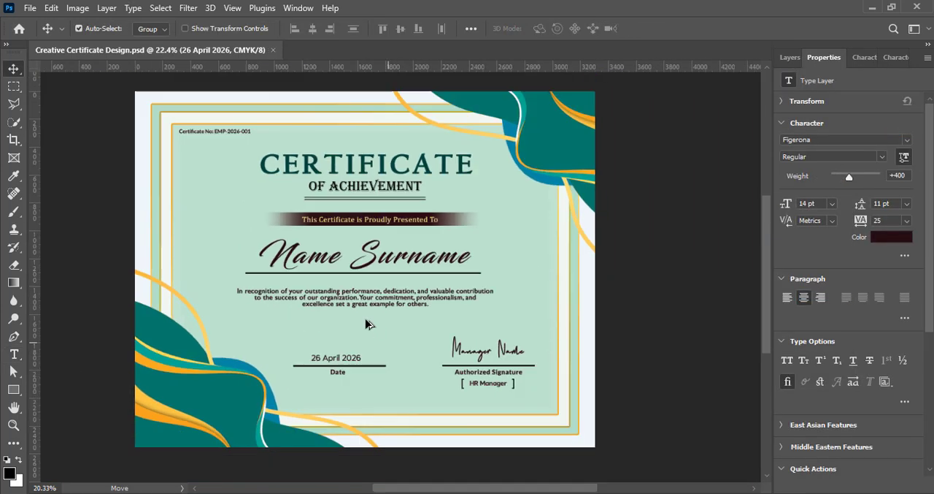
drag(522, 484, 509, 484)
click(668, 371)
click(789, 57)
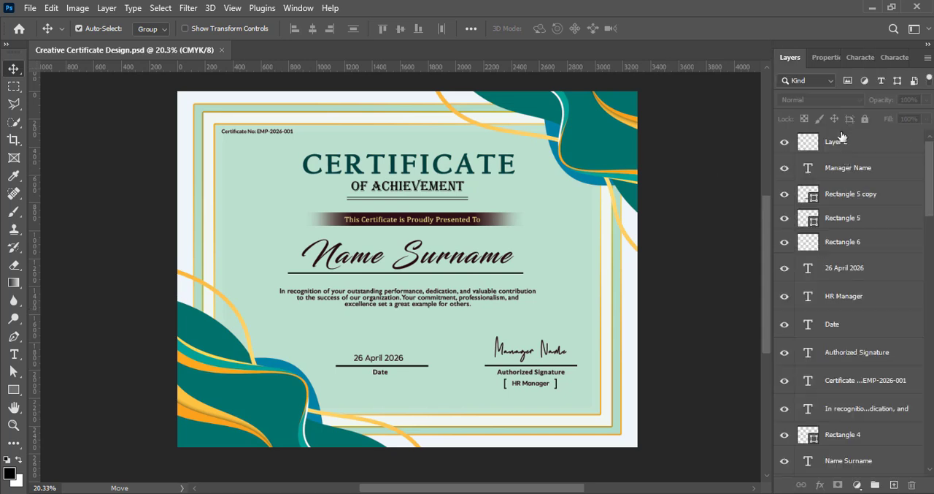
click(847, 168)
shift+click(845, 194)
ctrl+click(853, 277)
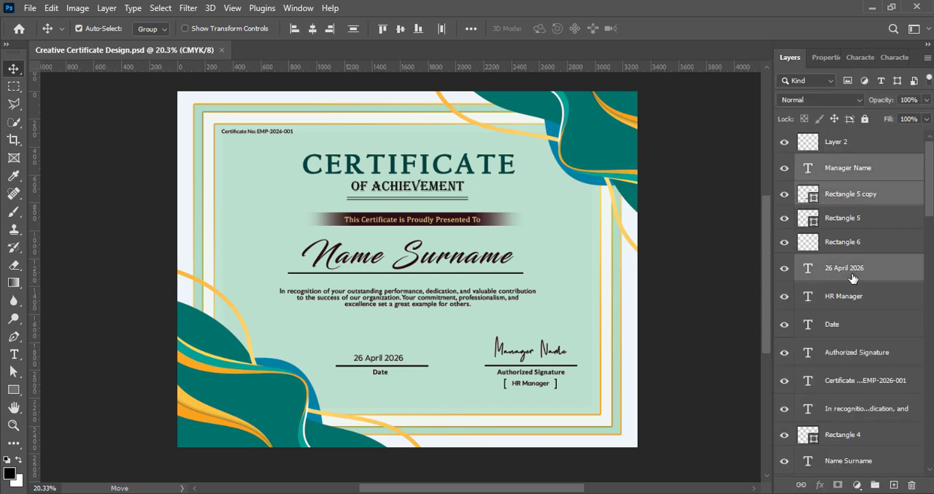
click(854, 195)
ctrl+click(847, 267)
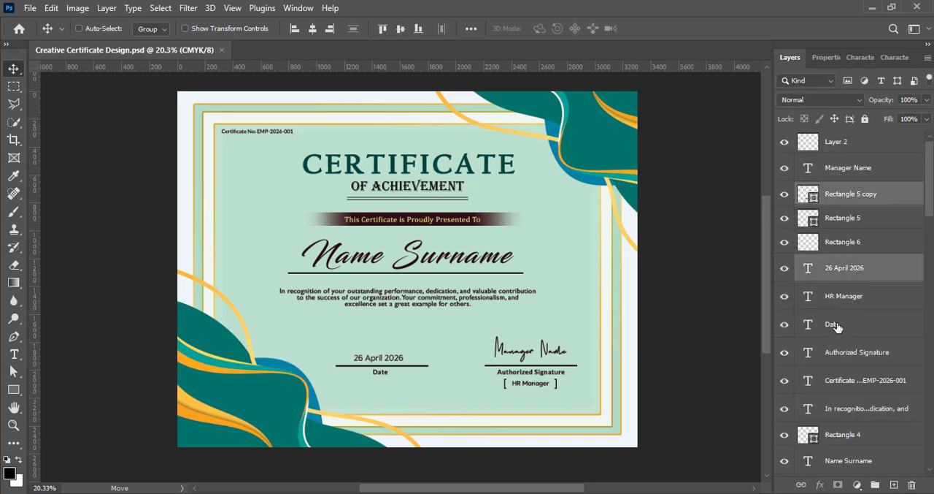
ctrl+click(837, 326)
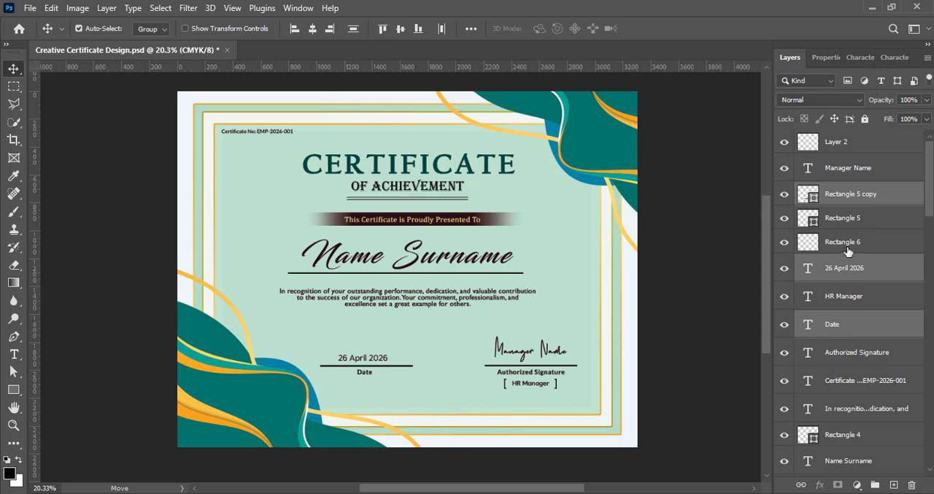
- Lower the complete date and signature blocks, including the "Authorized Signature" label, toward the inner frame's bottom edge, and save
ctrl+click(847, 242)
ctrl+click(845, 222)
ctrl+click(847, 178)
ctrl+click(852, 301)
key(shift+Down)
key(shift+Down)
key(shift+Down)
key(shift+Down)
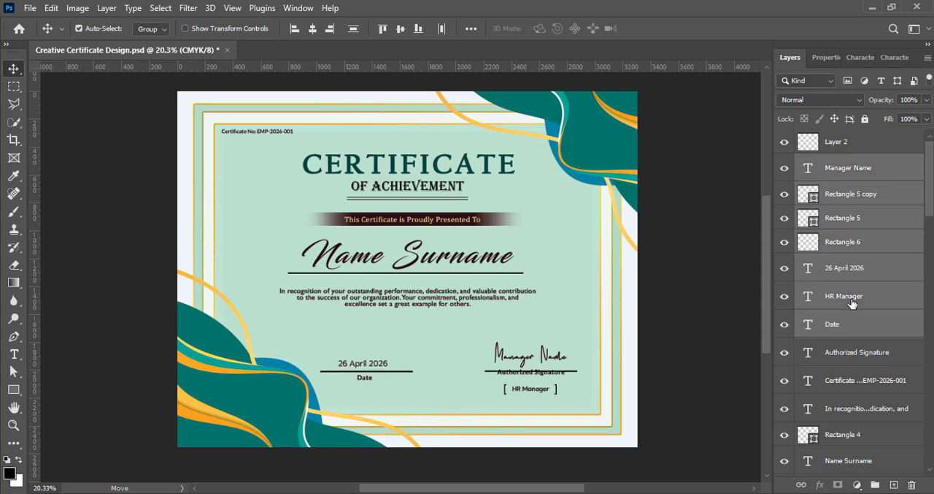
ctrl+click(853, 352)
key(shift+Down)
key(shift+Down)
key(shift+Down)
key(shift+Down)
key(shift+Down)
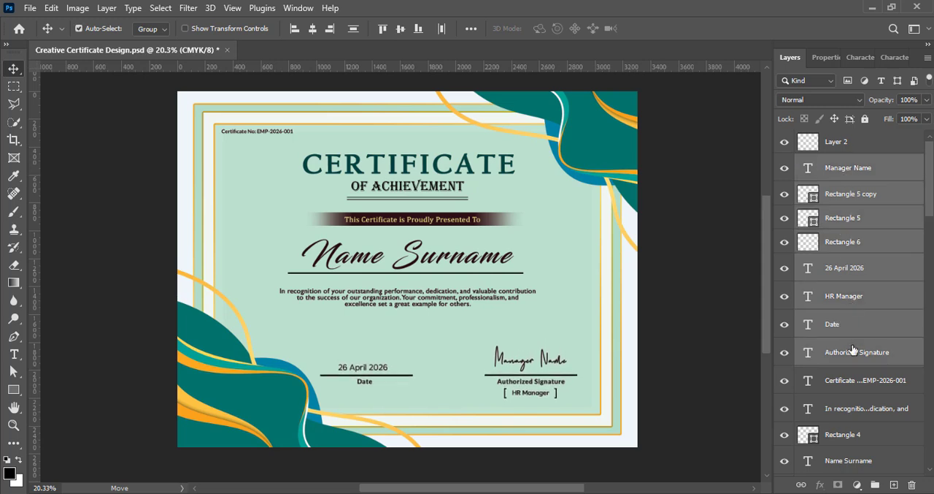
key(shift+Down)
key(shift+Down)
key(shift+Down)
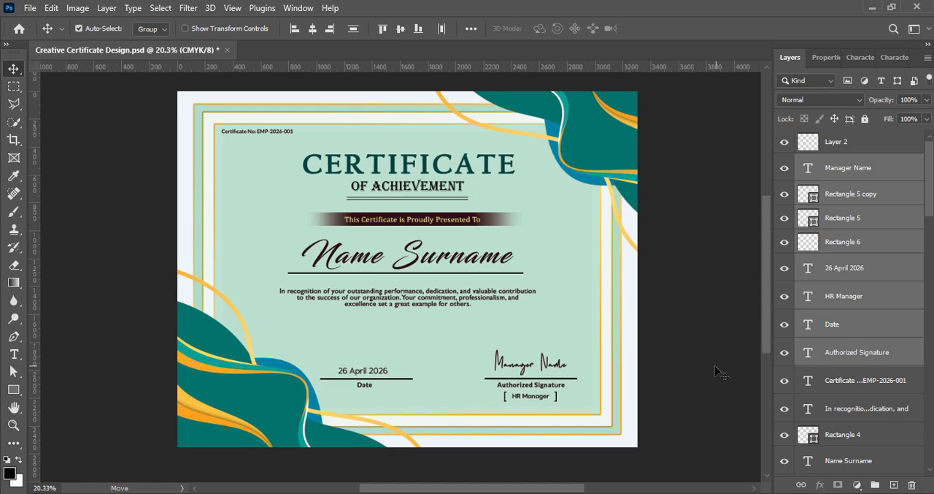
key(ctrl+s)
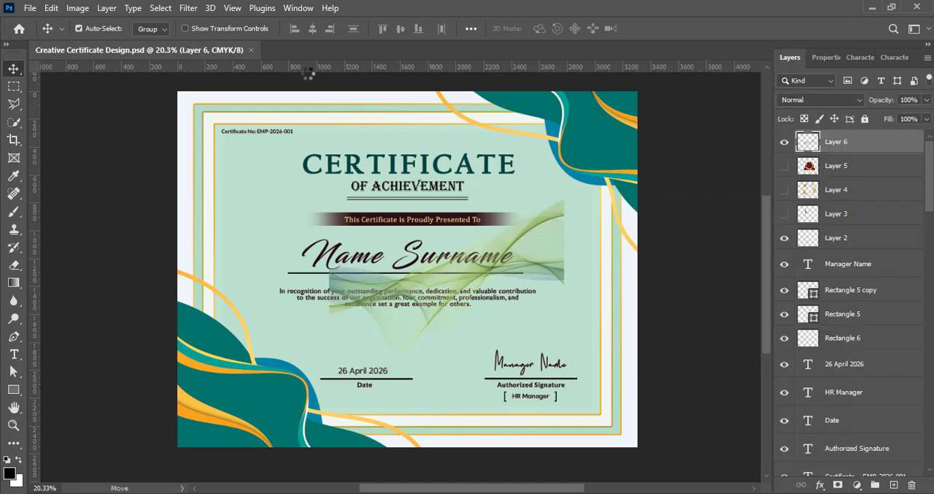
- Stretch the green wave artwork diagonally across the whole certificate, scaled to about 257% and rotated 37.25°
key(ctrl+t)
drag(447, 353, 449, 446)
drag(258, 322, 165, 321)
drag(347, 330, 353, 267)
drag(702, 297, 700, 448)
drag(193, 157, 145, 91)
drag(619, 361, 673, 387)
drag(402, 316, 406, 280)
drag(728, 358, 701, 410)
drag(516, 342, 519, 380)
drag(723, 426, 717, 437)
click(679, 29)
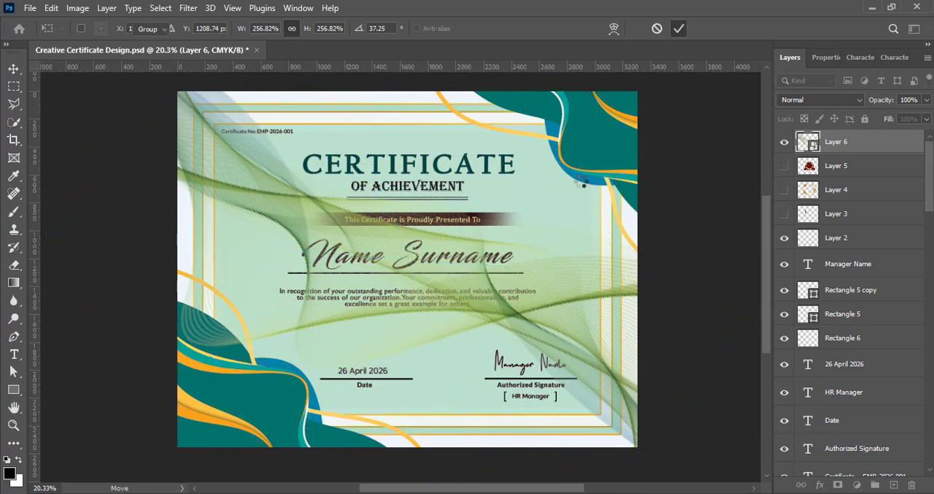
- Apply two Levels adjustments with contrast presets to the green wave artwork, using Increase Contrast 2 for the first
click(77, 8)
mouse_move(95, 43)
click(248, 55)
click(775, 92)
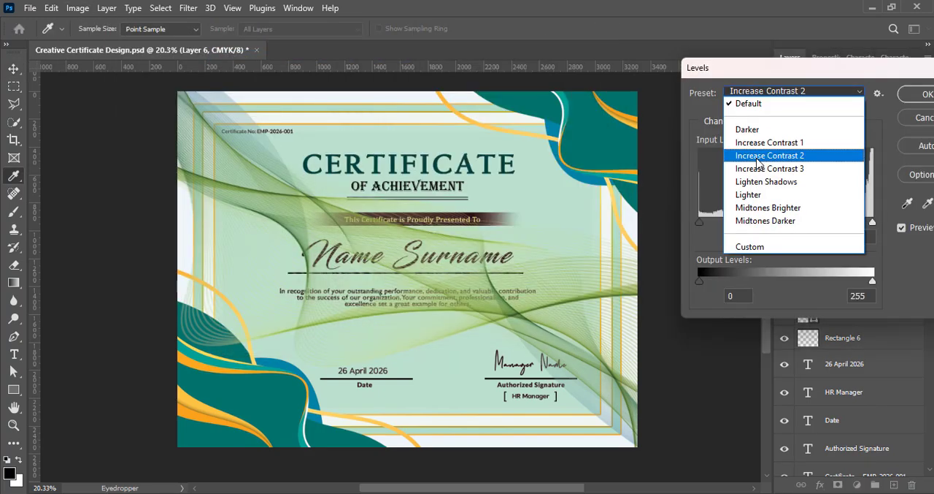
click(770, 156)
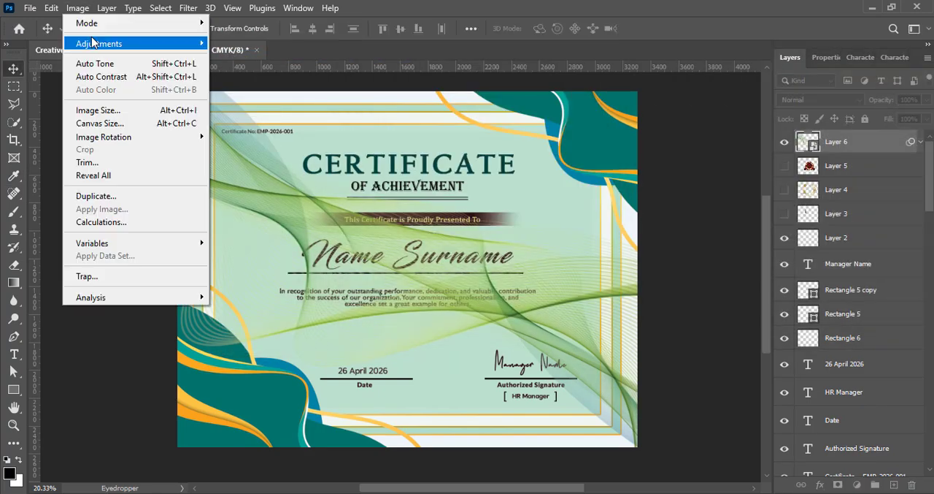
click(248, 55)
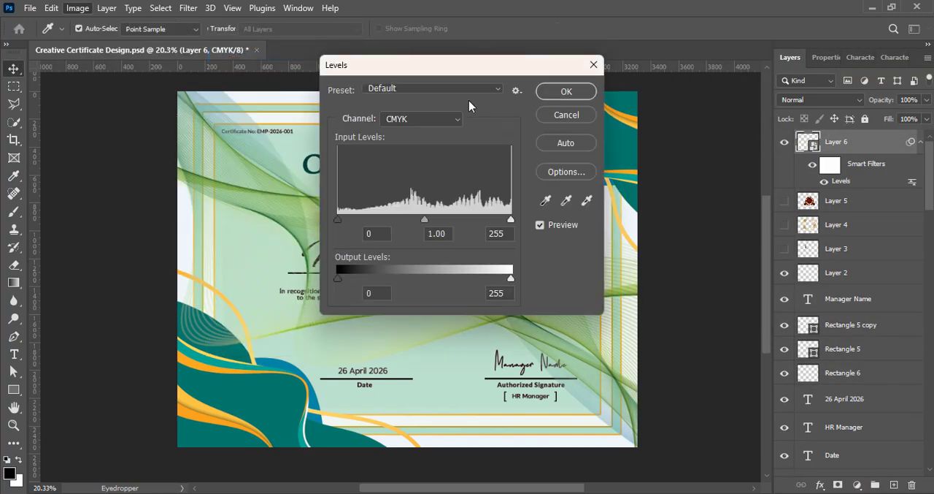
click(452, 88)
click(447, 166)
click(563, 92)
- Shift the wave artwork's hue from yellow-green toward teal-green with a Hue/Saturation adjustment
click(78, 8)
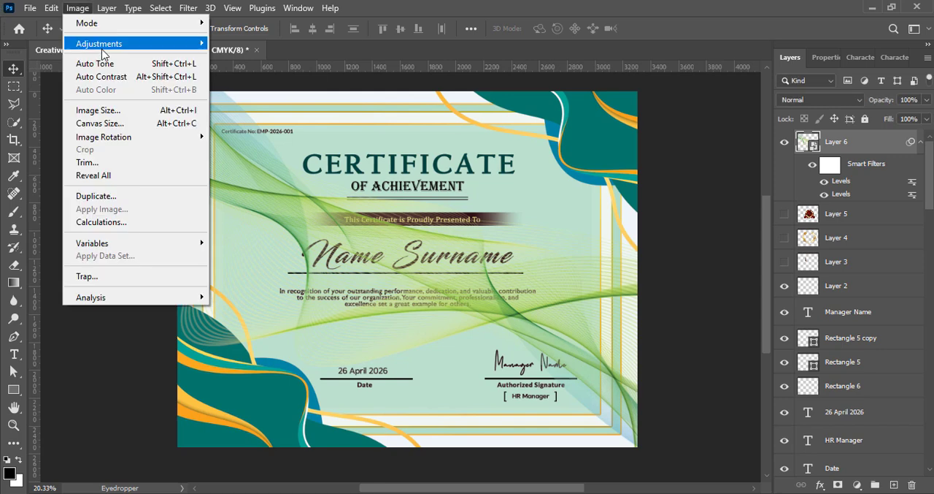
mouse_move(102, 48)
click(252, 116)
drag(446, 64, 747, 61)
click(767, 90)
click(833, 171)
drag(728, 161, 746, 164)
click(882, 93)
- Place the wave artwork layer directly above "Rectangle 2 copy" and give it Linear Light blending at about 62% opacity
drag(866, 142, 863, 427)
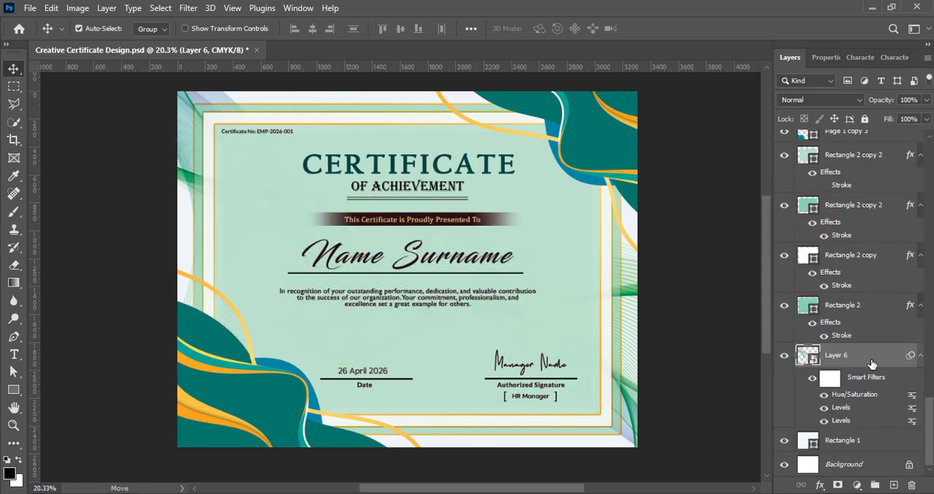
drag(872, 362, 863, 247)
click(819, 99)
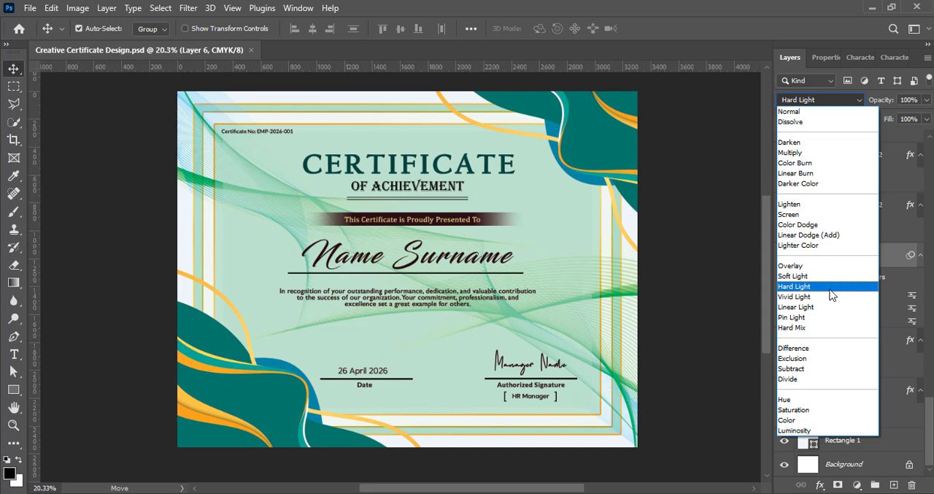
click(830, 306)
drag(908, 118, 903, 118)
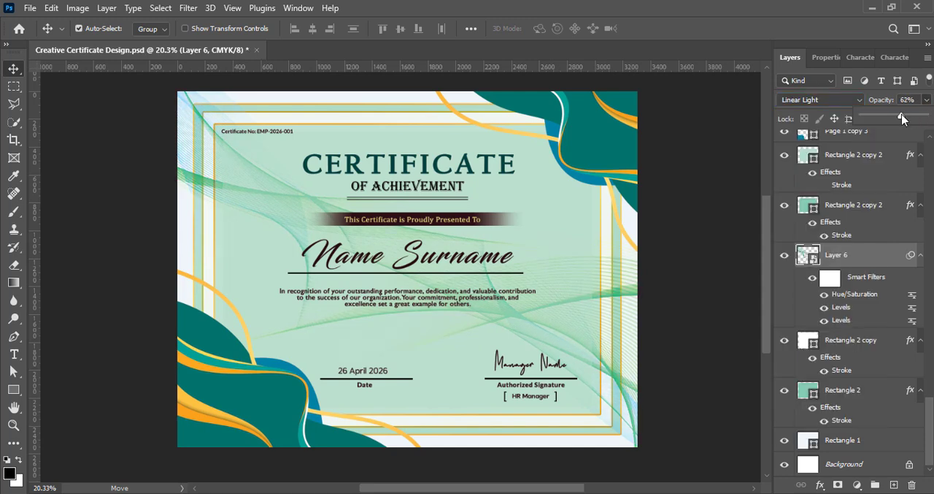
- Move the title, banner, recipient name, line and recognition paragraph down together to free space above the title, and save
click(413, 303)
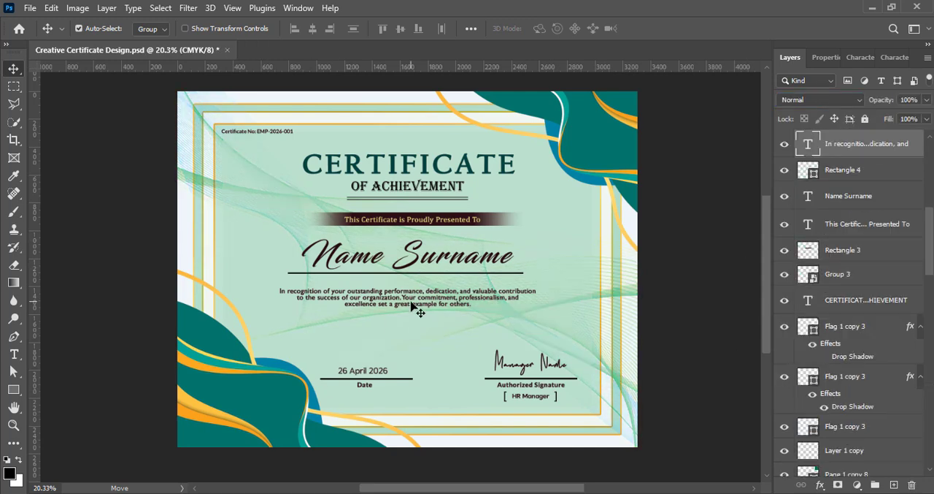
scroll(876, 219, up, 3)
ctrl+click(861, 248)
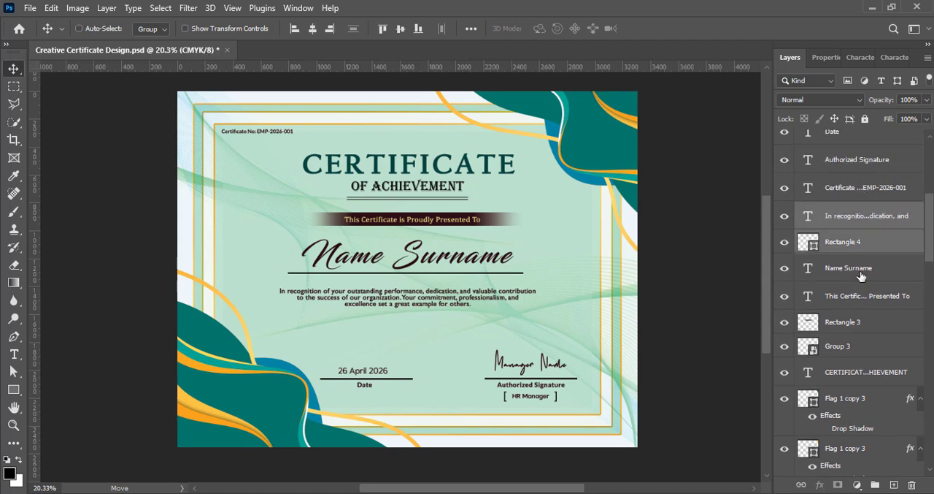
ctrl+click(859, 269)
ctrl+click(856, 296)
ctrl+click(853, 322)
ctrl+click(849, 348)
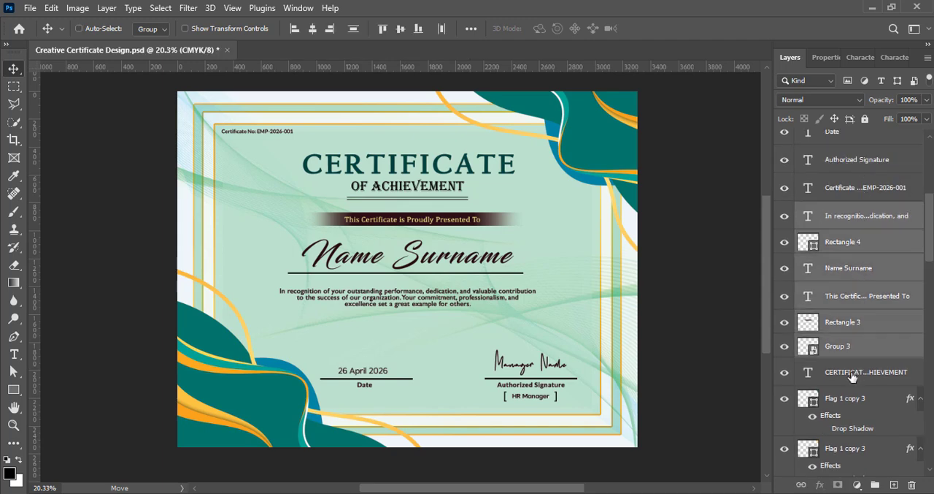
ctrl+click(852, 373)
key(shift+Down)
key(shift+Down)
key(shift+Down)
key(shift+Down)
key(shift+Down)
key(shift+Down)
key(shift+Down)
key(shift+Down)
key(shift+Down)
key(shift+Down)
key(shift+Down)
key(shift+Down)
key(shift+Down)
key(shift+Down)
key(shift+Down)
key(shift+Down)
key(shift+Down)
key(shift+Down)
key(shift+Down)
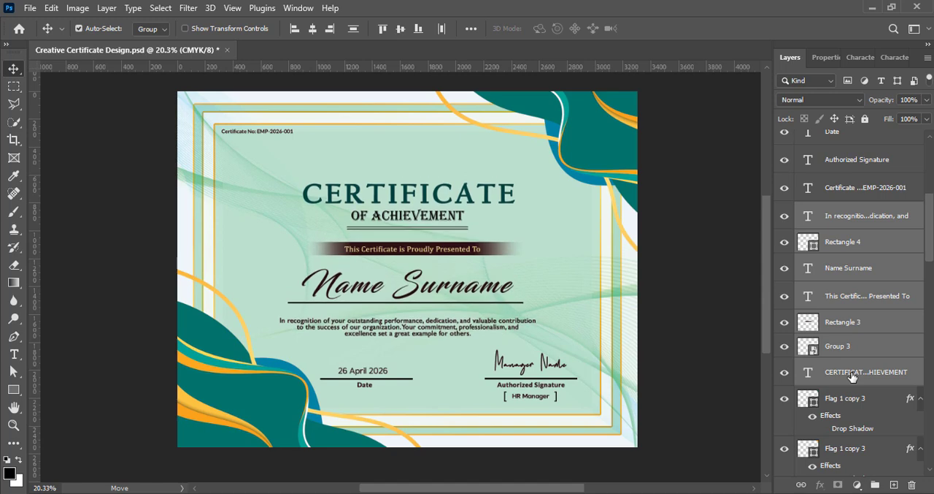
click(703, 327)
key(ctrl+s)
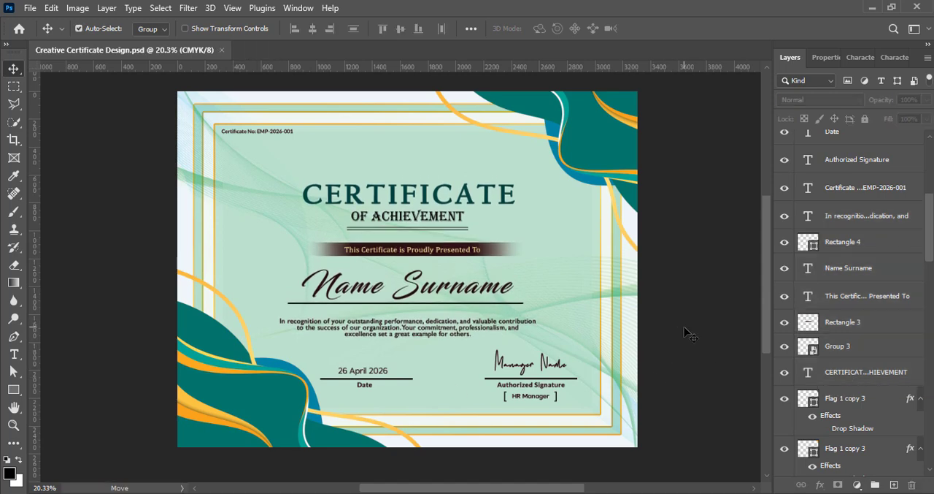
- Show the gold laurel wreath on Layer 4 and convert it to a smart object
scroll(796, 185, up, 5)
right_click(855, 167)
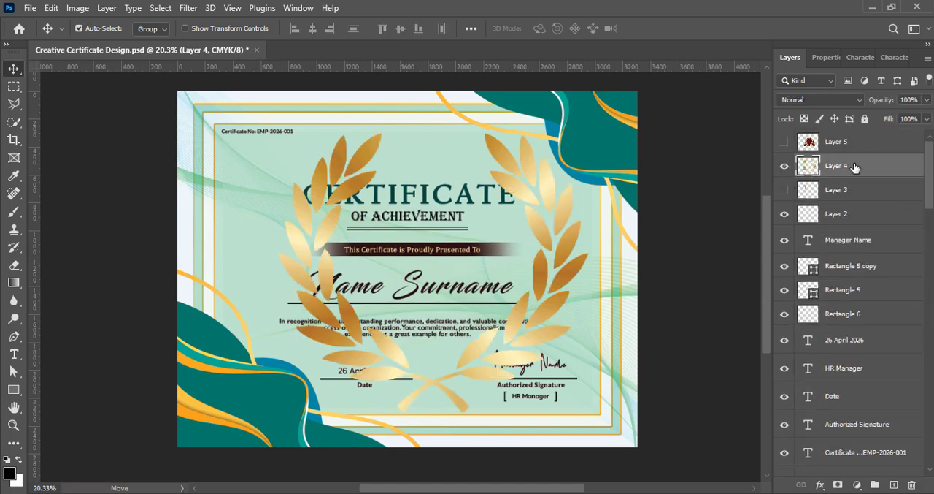
click(765, 213)
- Scale the laurel wreath to about 17% and centre it above the "CERTIFICATE" title
key(ctrl+t)
drag(432, 412, 437, 184)
drag(434, 162, 410, 162)
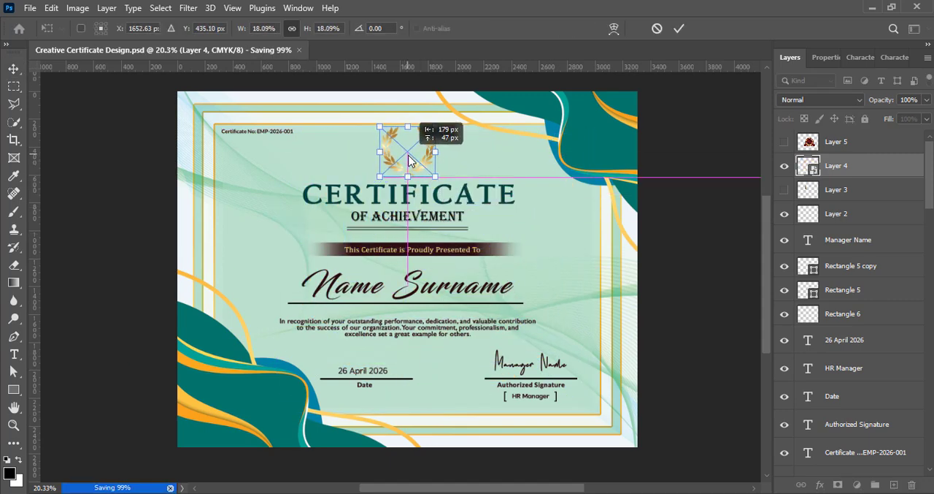
drag(415, 126, 414, 130)
mouse_move(410, 162)
mouse_down()
mouse_move(387, 164)
mouse_move(413, 167)
mouse_up()
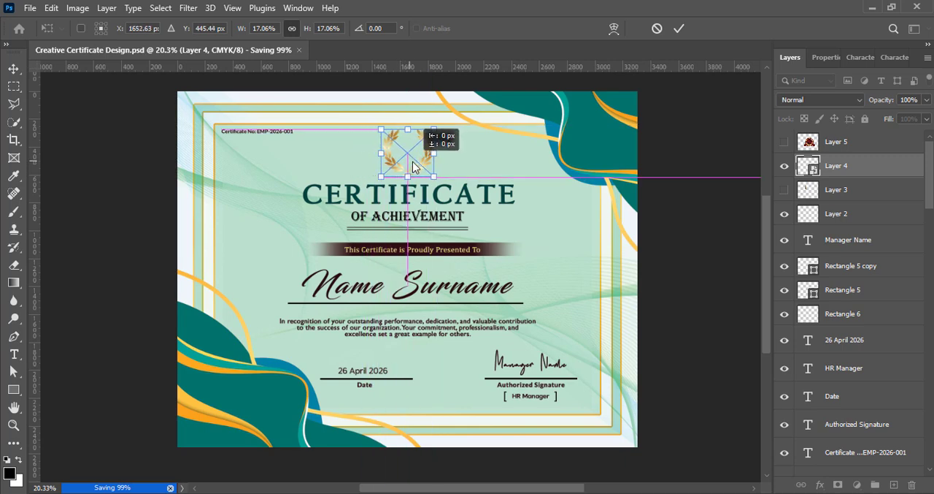
click(685, 27)
- Intensify the laurel wreath's gold colour with a Hue/Saturation preset
click(78, 8)
click(259, 109)
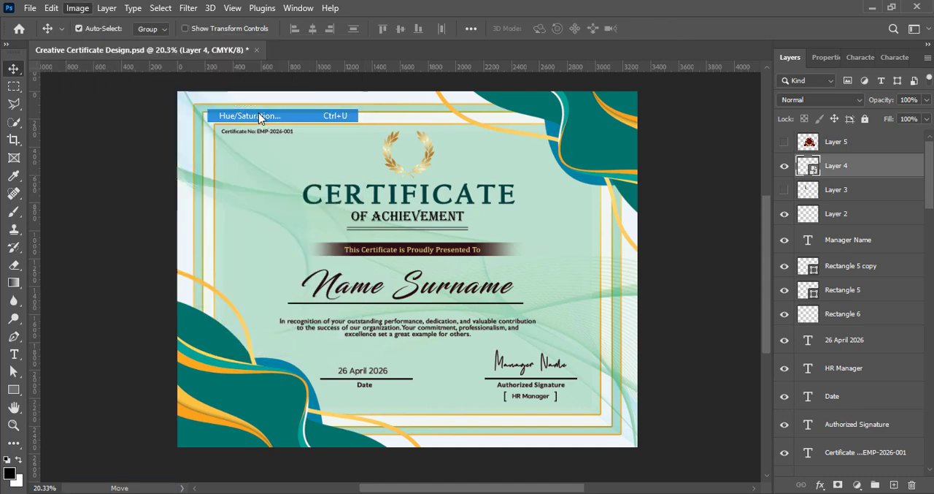
click(730, 90)
click(697, 206)
click(882, 93)
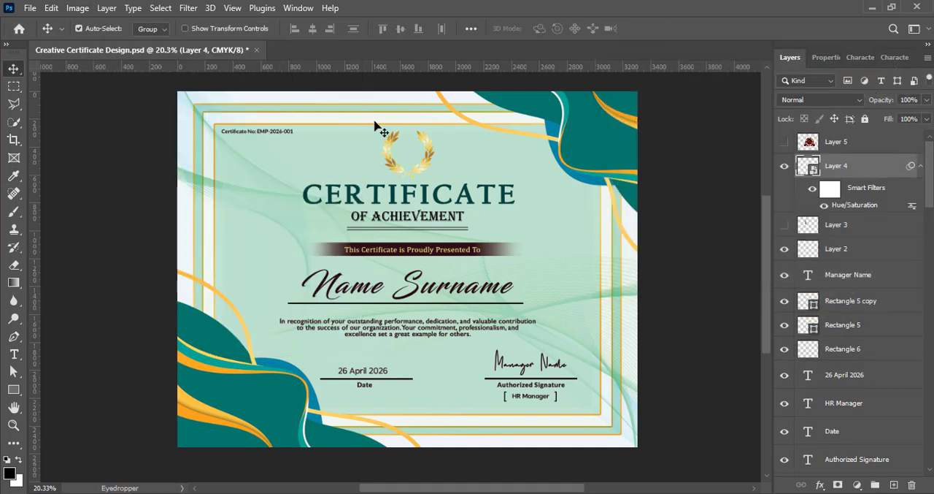
- Apply a second Hue/Saturation adjustment to the laurel wreath with hue -15 and saturation +36, and save
click(77, 8)
mouse_move(88, 45)
click(250, 115)
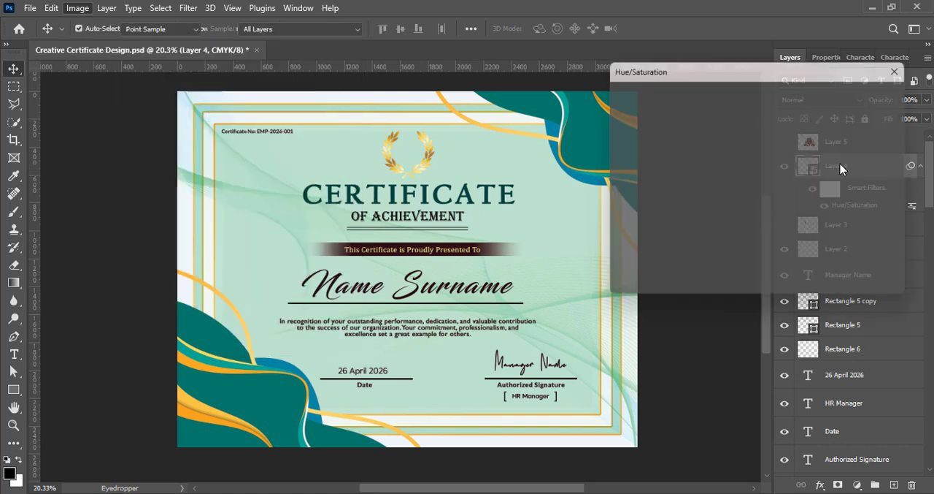
mouse_move(725, 159)
mouse_down()
mouse_move(643, 153)
mouse_move(844, 150)
mouse_move(704, 154)
mouse_move(719, 147)
mouse_move(671, 156)
mouse_move(717, 157)
mouse_up()
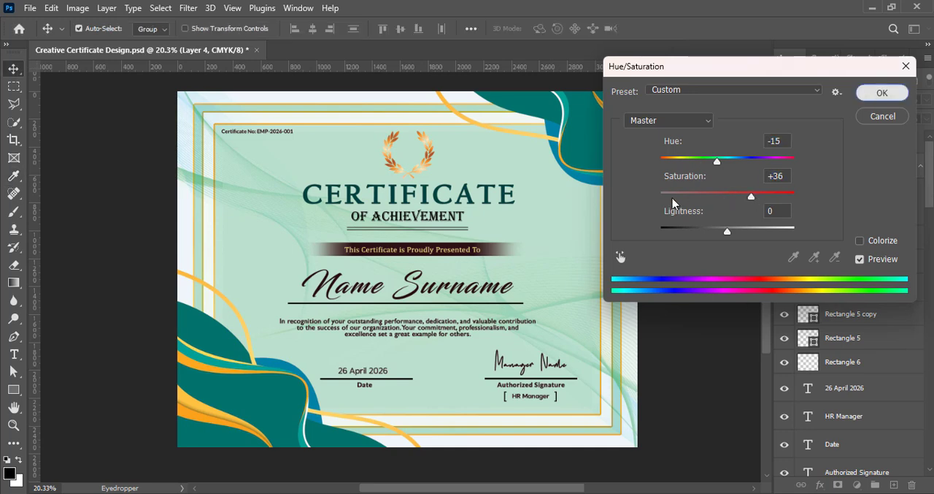
click(882, 93)
key(ctrl+s)
- Show the star trophy on Layer 3 and convert it to a smart object
click(836, 244)
click(784, 237)
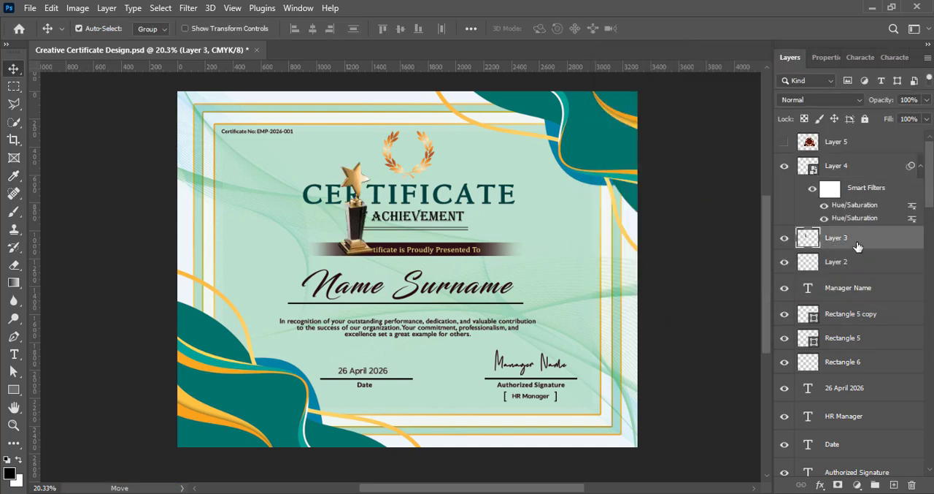
right_click(857, 247)
click(719, 212)
- Boost the star trophy's contrast with a Levels preset
click(78, 8)
mouse_move(89, 45)
click(238, 57)
drag(430, 62, 681, 83)
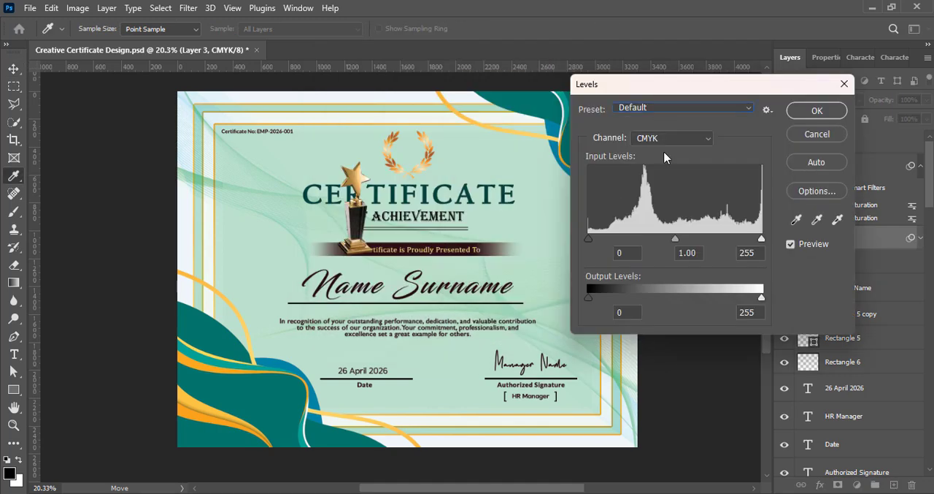
click(671, 110)
click(663, 173)
key(Return)
- Scale the star trophy to about 38%, place it centred inside the laurel wreath, and save the document
key(ctrl+t)
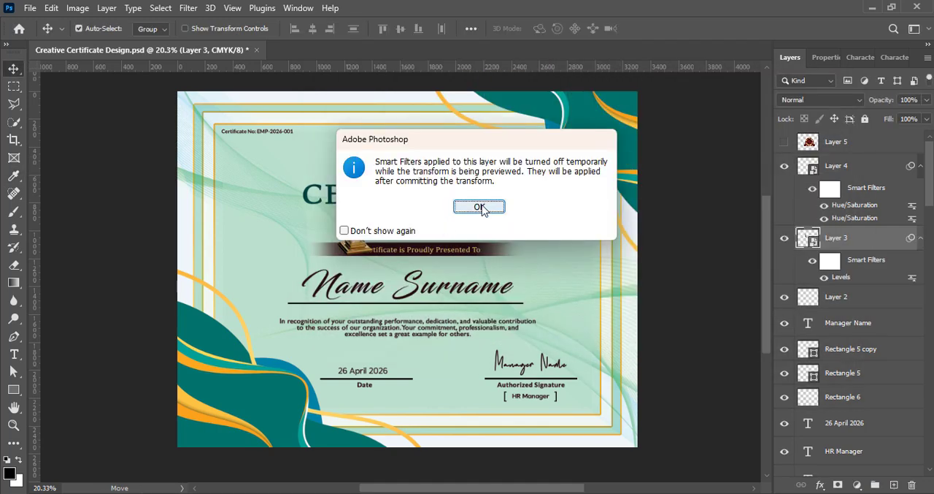
click(480, 206)
scroll(442, 245, up, 4)
drag(257, 211, 371, 207)
scroll(372, 207, up, 3)
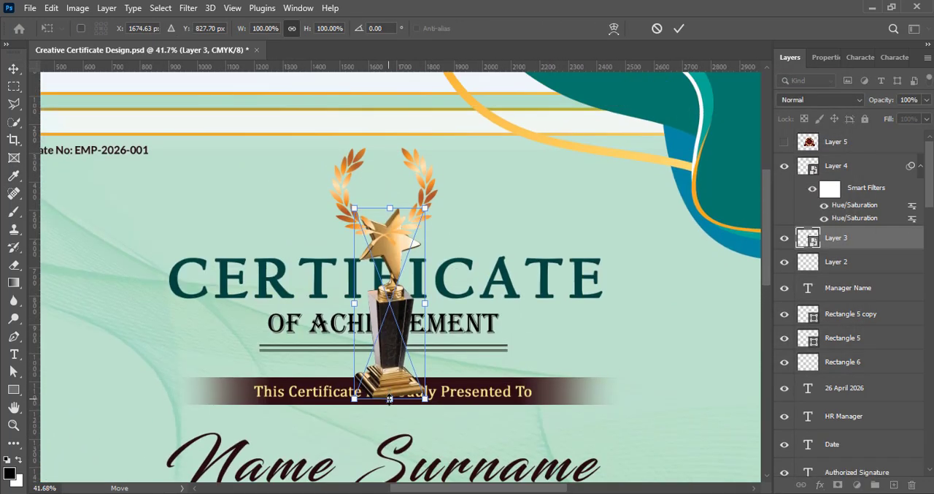
drag(390, 397, 383, 200)
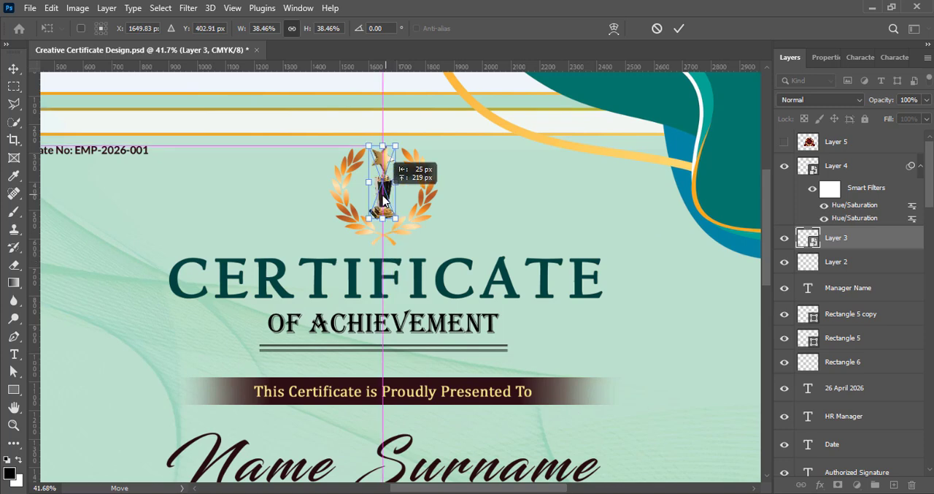
key(Return)
key(ctrl+s)
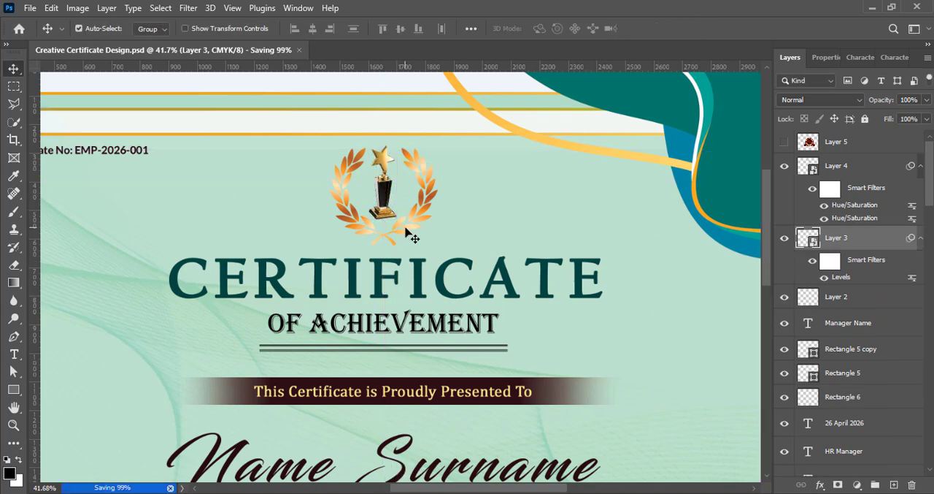
- Give the laurel wreath an Overlay drop shadow with 13% opacity, 90° angle, 0 px distance and 125 px size, and save
right_click(831, 167)
click(857, 180)
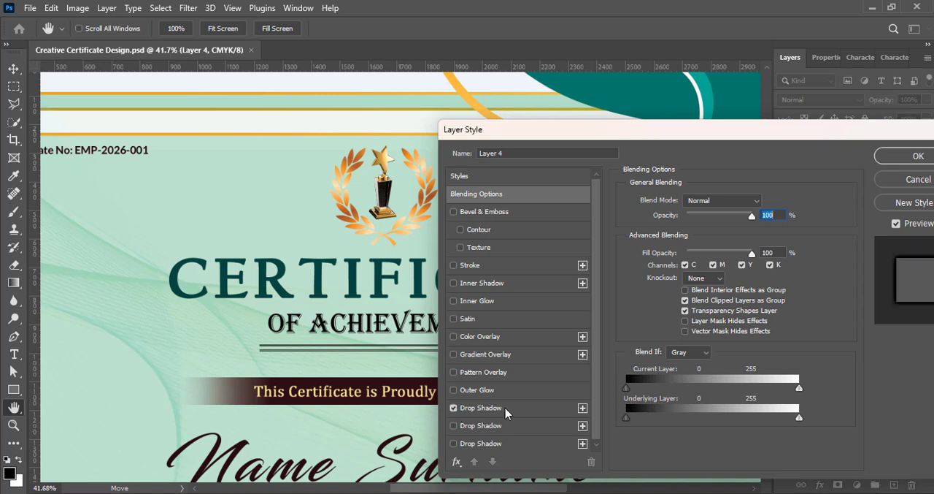
click(527, 412)
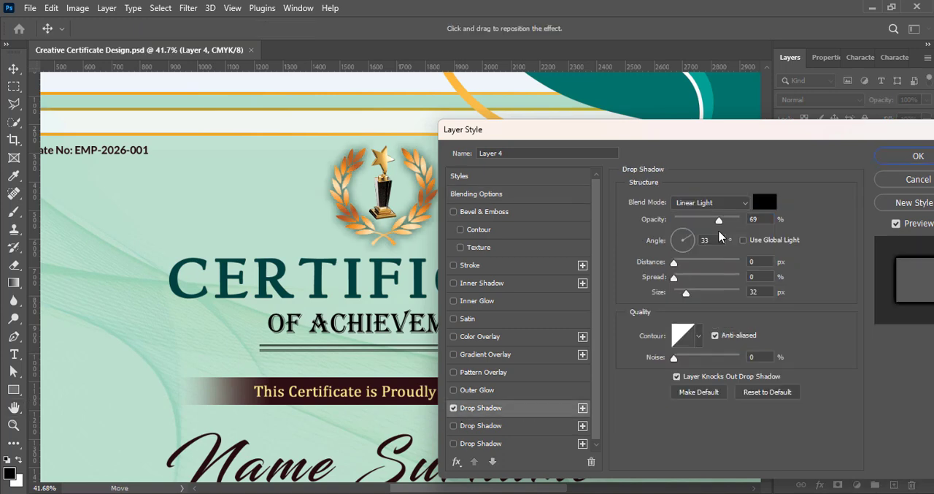
drag(674, 265, 687, 267)
text(9)
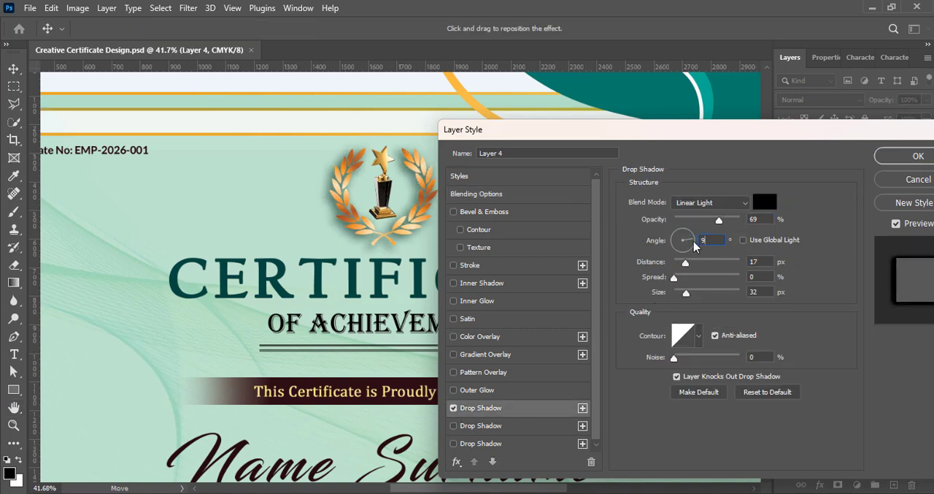
text(0)
drag(709, 224, 686, 221)
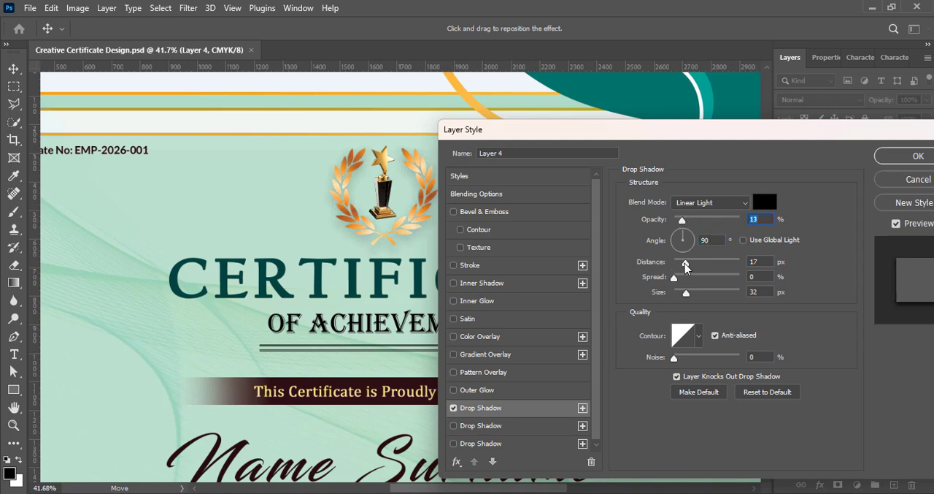
click(711, 203)
click(711, 318)
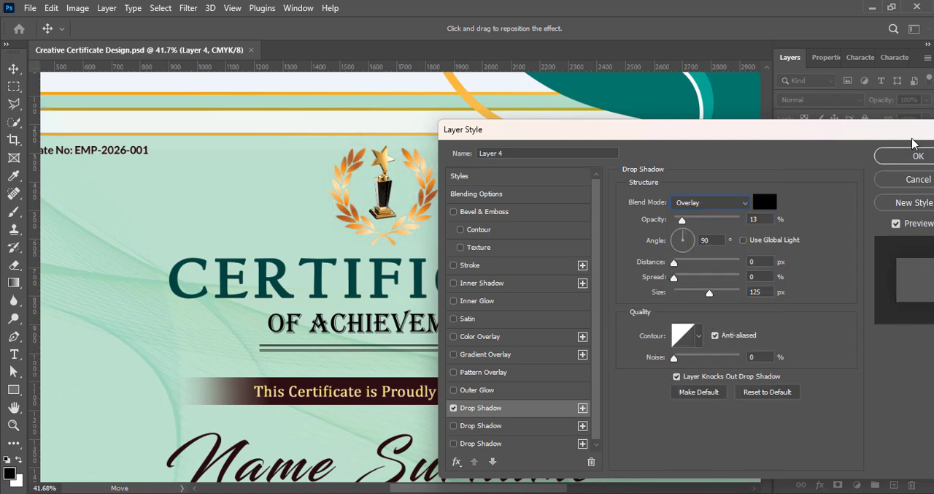
click(905, 156)
key(ctrl+s)
- Show the red ribbon badge on Layer 5 and convert it to a smart object
scroll(470, 324, down, 5)
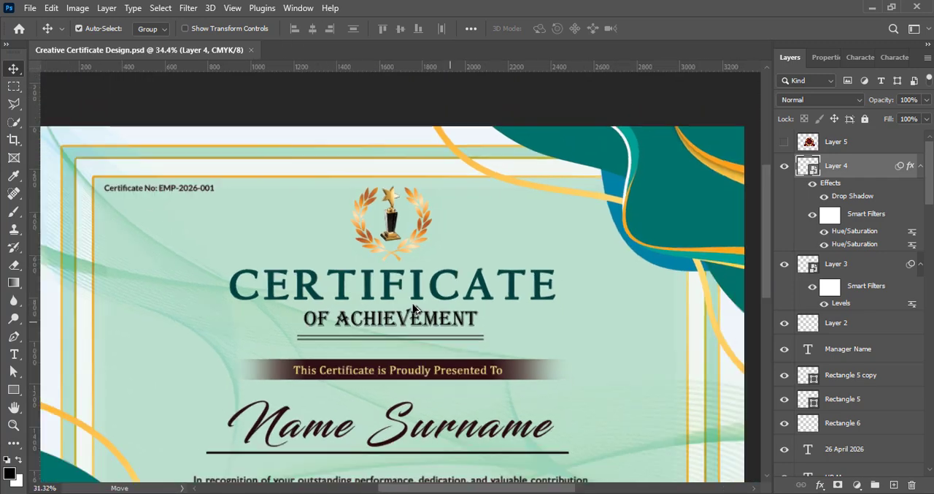
scroll(467, 327, up, 1)
scroll(467, 326, down, 1)
click(832, 148)
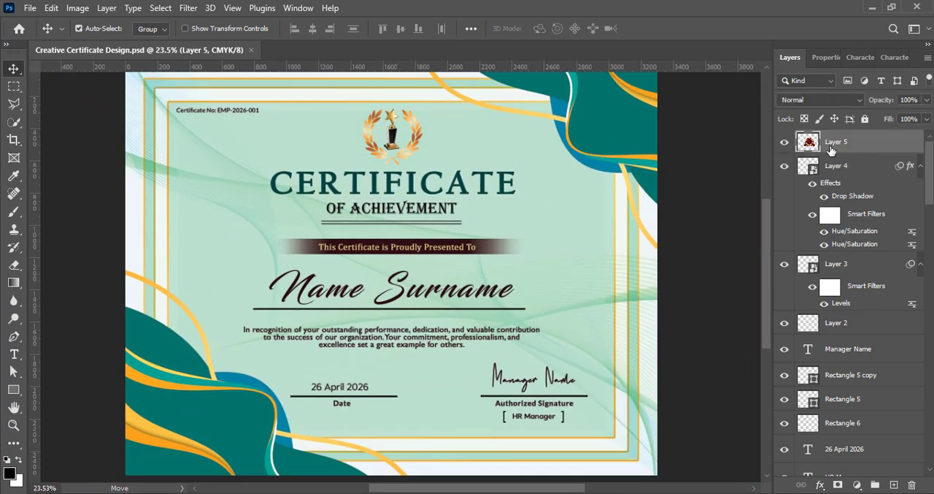
click(784, 142)
right_click(861, 144)
click(745, 210)
- Scale the red ribbon badge down and place it between the date and signature blocks
key(ctrl+t)
drag(263, 268, 477, 269)
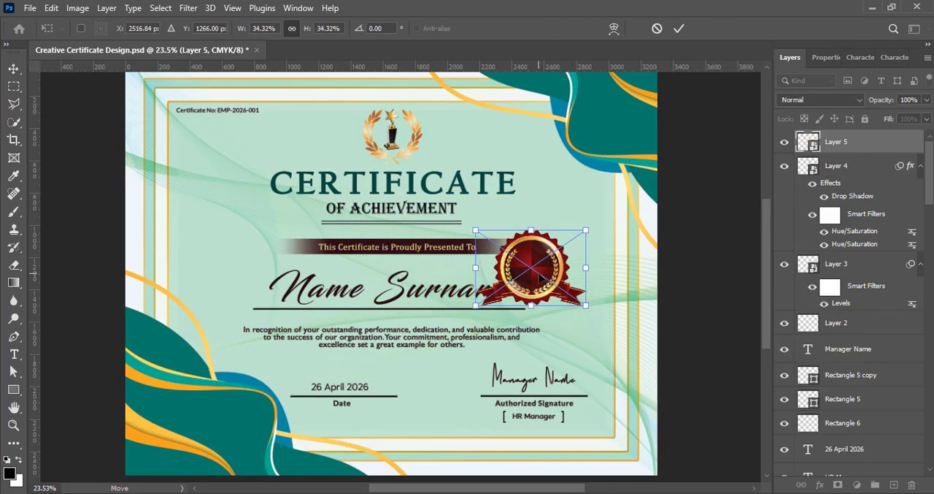
drag(539, 279, 451, 392)
drag(444, 343, 447, 379)
drag(443, 398, 444, 393)
click(678, 29)
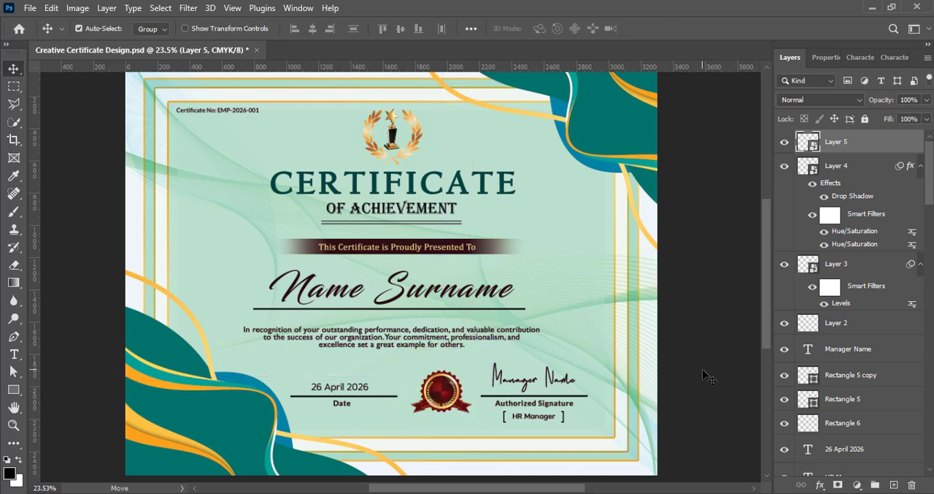
- Apply a Levels preset to the red ribbon badge
click(77, 8)
mouse_move(95, 42)
click(249, 57)
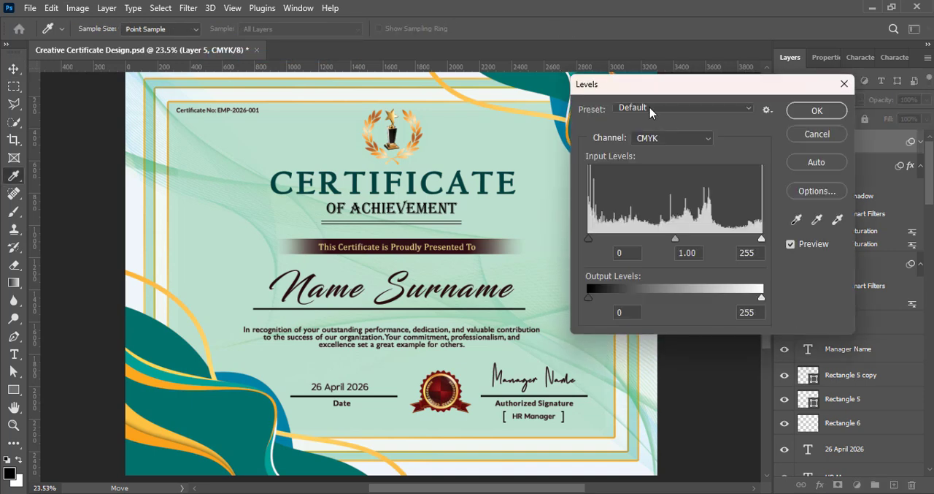
click(684, 107)
click(665, 180)
key(Return)
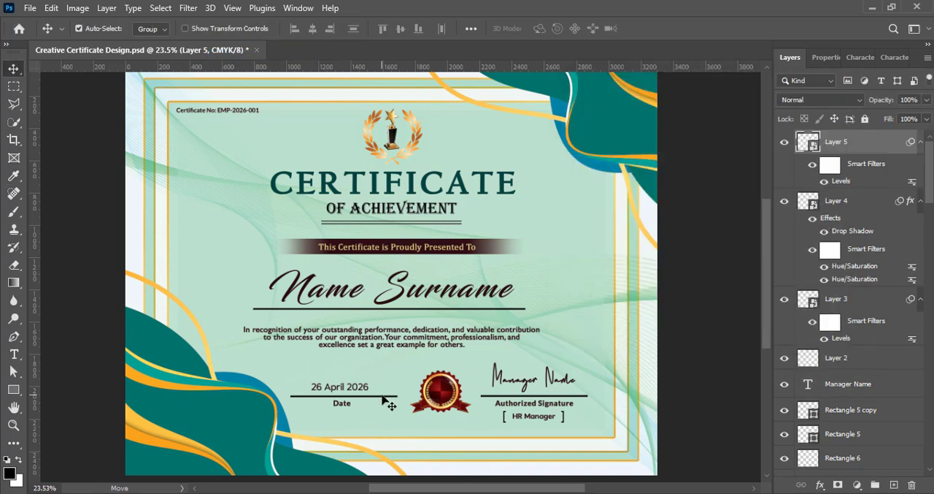
- Move the red ribbon badge below the certificate number in the certificate's upper-left corner, save, and deselect it
mouse_move(416, 400)
mouse_down()
mouse_move(397, 401)
mouse_move(447, 401)
mouse_move(424, 343)
mouse_move(217, 138)
mouse_up()
key(ctrl+s)
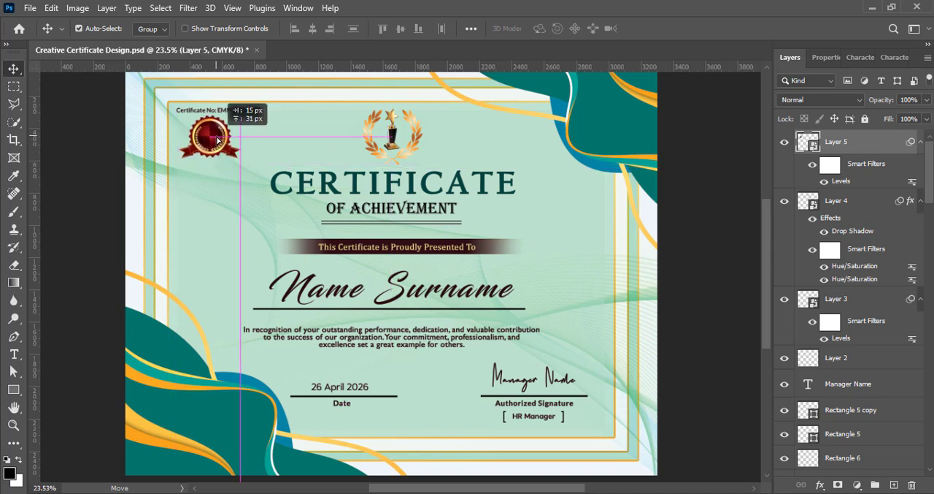
click(695, 268)
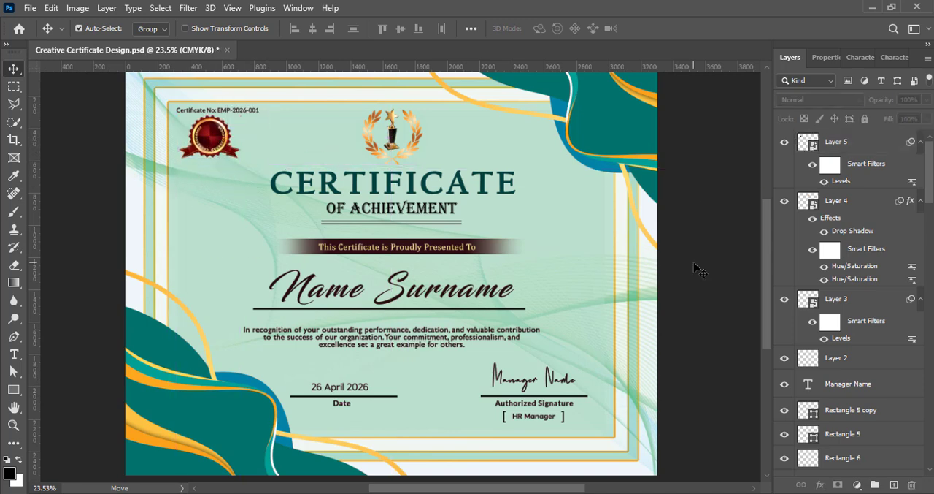
- Shift the certificate number slightly left and scale the red badge beneath it down a little
drag(201, 111, 195, 109)
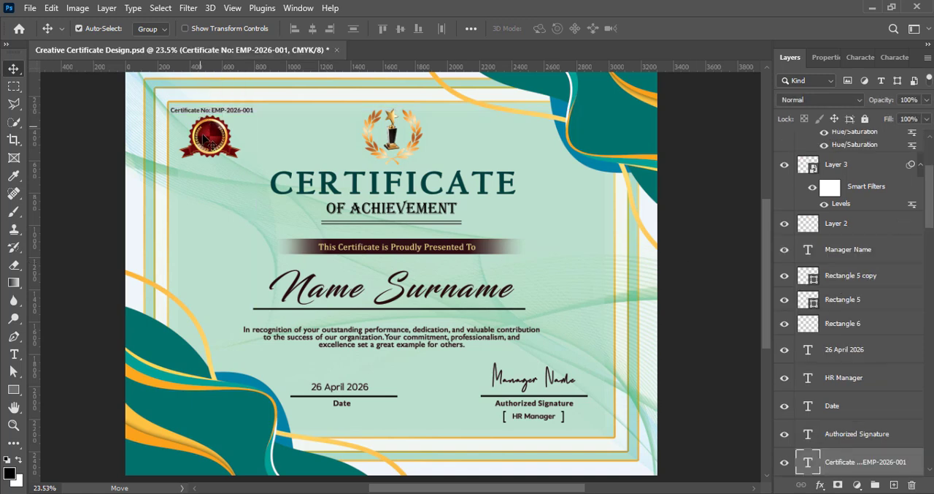
drag(216, 138, 214, 139)
key(ctrl+t)
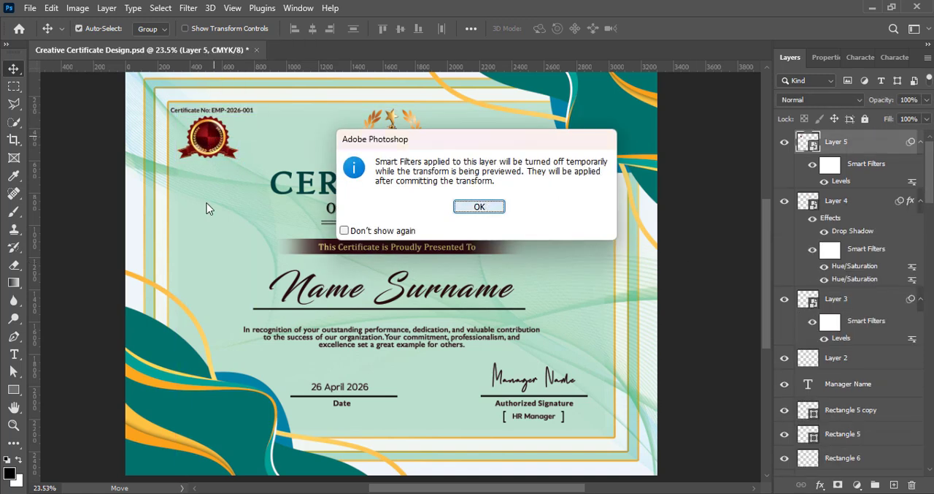
key(Return)
click(679, 27)
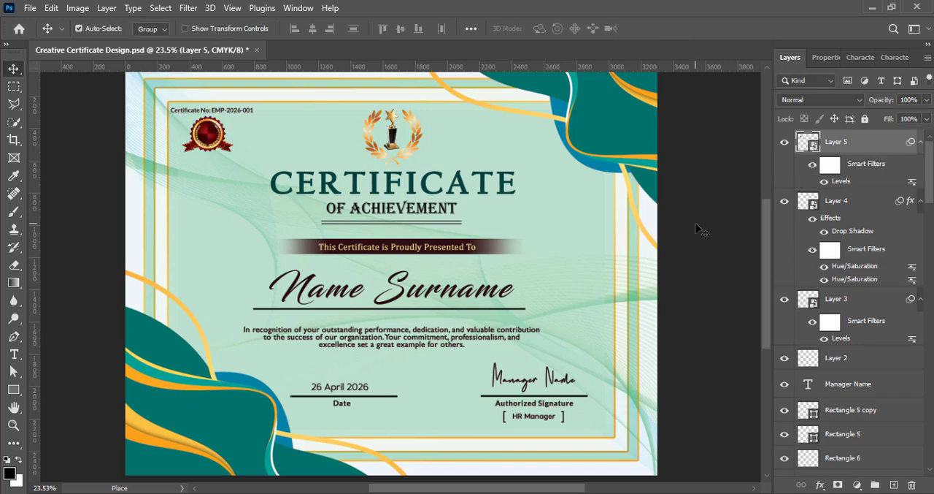
- Scale down the date and signature texts with their lines and bracket together, and move them toward the certificate's lower-right
click(349, 392)
scroll(869, 438, down, 3)
ctrl+click(848, 376)
ctrl+click(849, 403)
ctrl+click(850, 430)
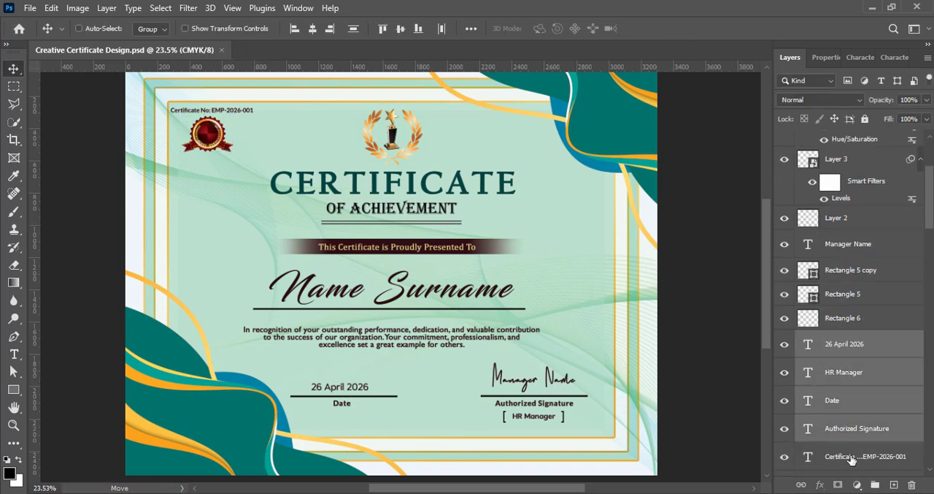
ctrl+click(859, 322)
ctrl+click(853, 296)
ctrl+click(850, 273)
ctrl+click(850, 248)
key(ctrl+t)
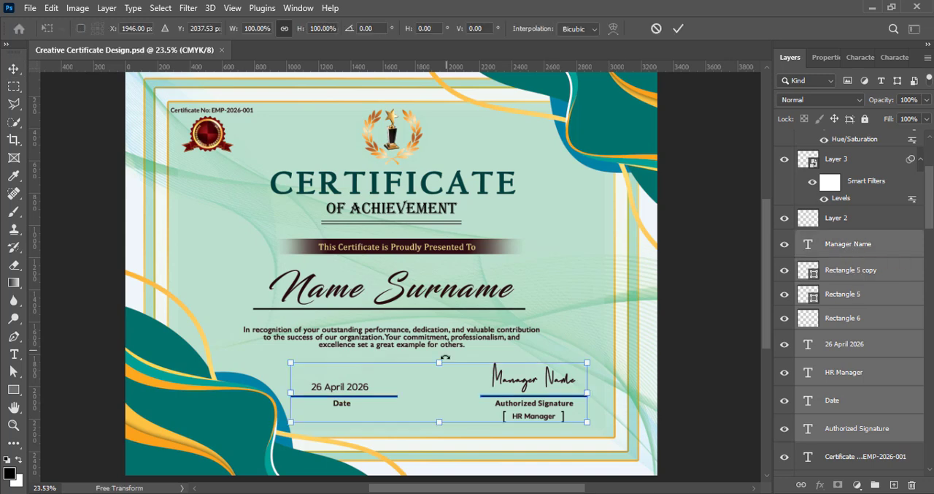
drag(443, 360, 445, 371)
drag(460, 405, 503, 410)
key(Return)
- Nudge the date and signature blocks down slightly, deselect them, and save the document
key(shift+Down)
key(shift+Down)
key(shift+Down)
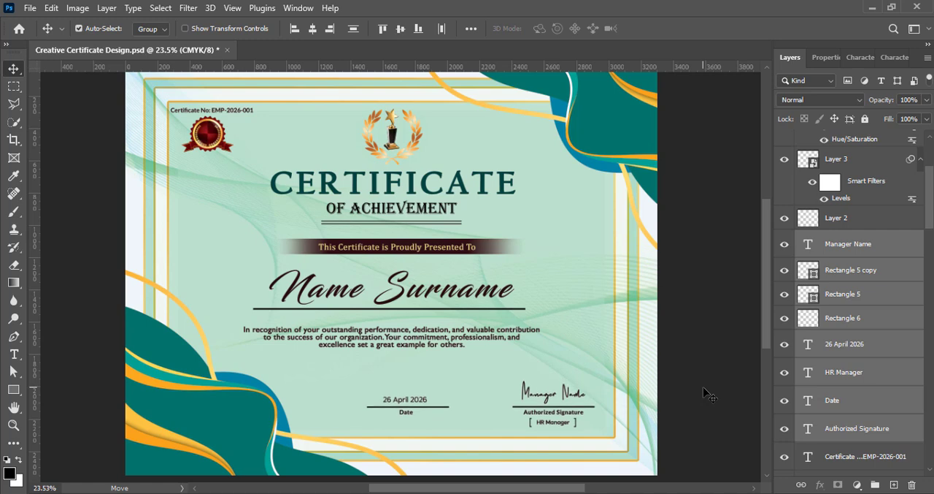
click(704, 388)
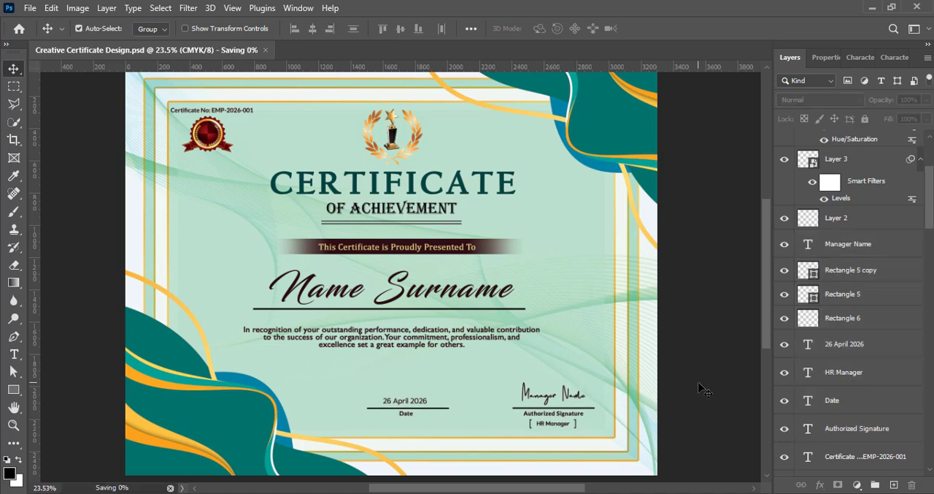
scroll(436, 276, down, 1)
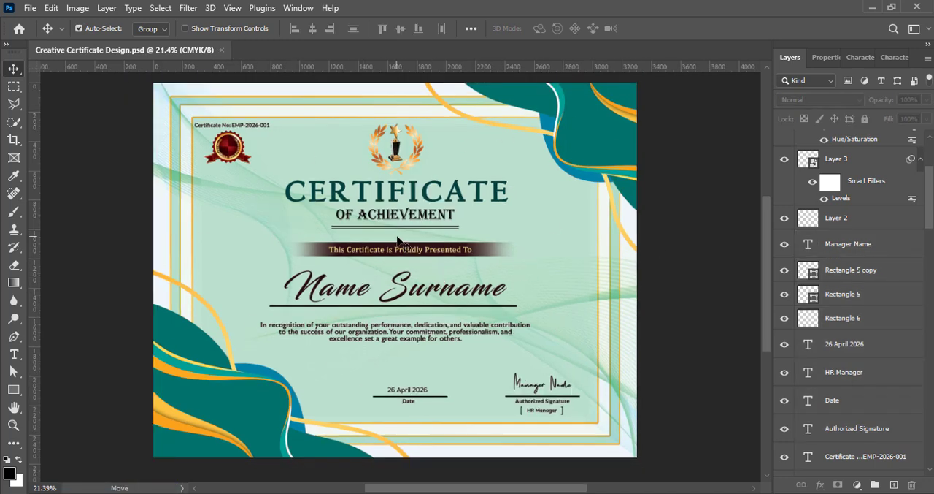
scroll(398, 241, down, 1)
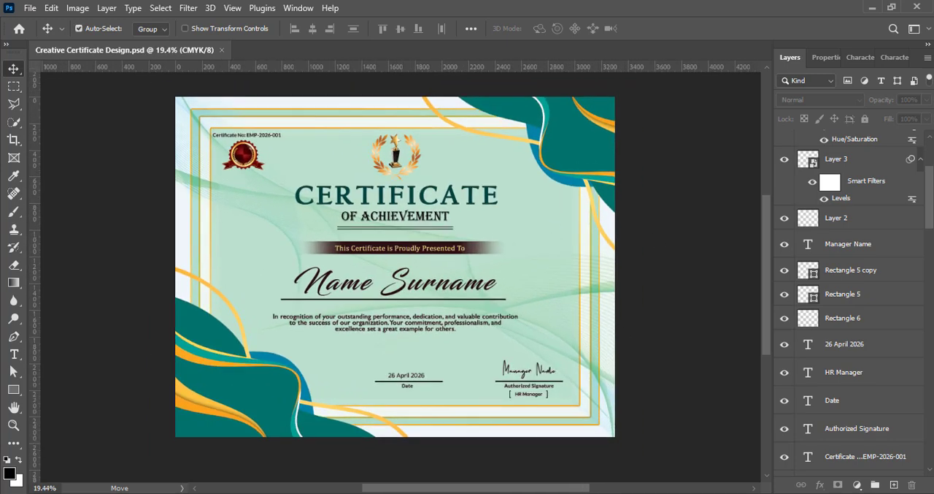